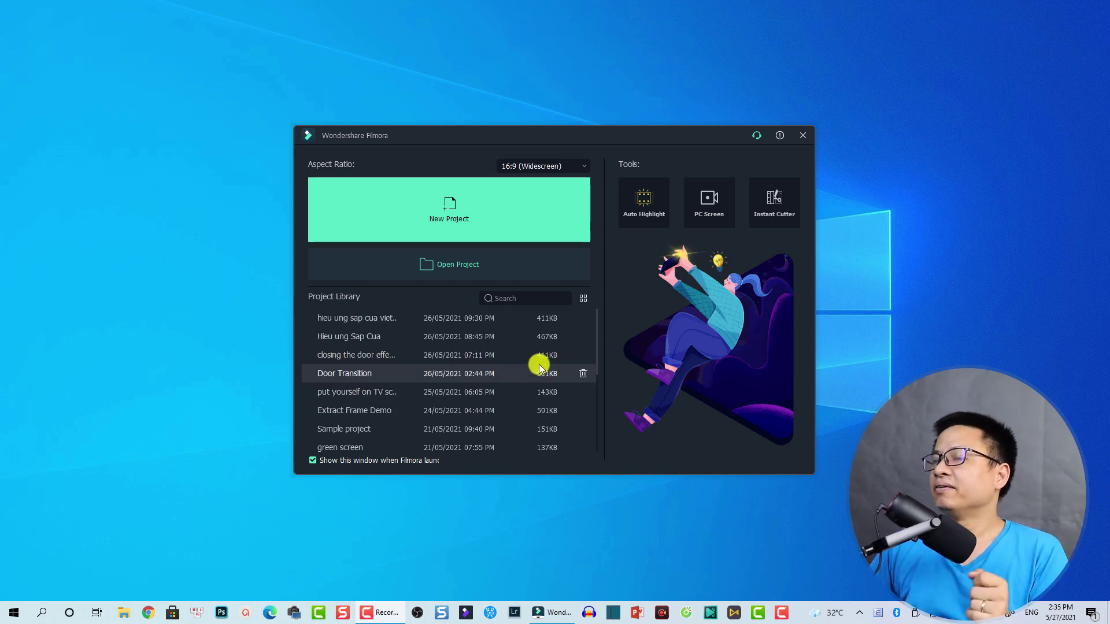
- Start a new project and lay sample clips Travel 01 to Travel 05 in order on the video track
{"action": "left_click", "coordinate": [435, 219]}
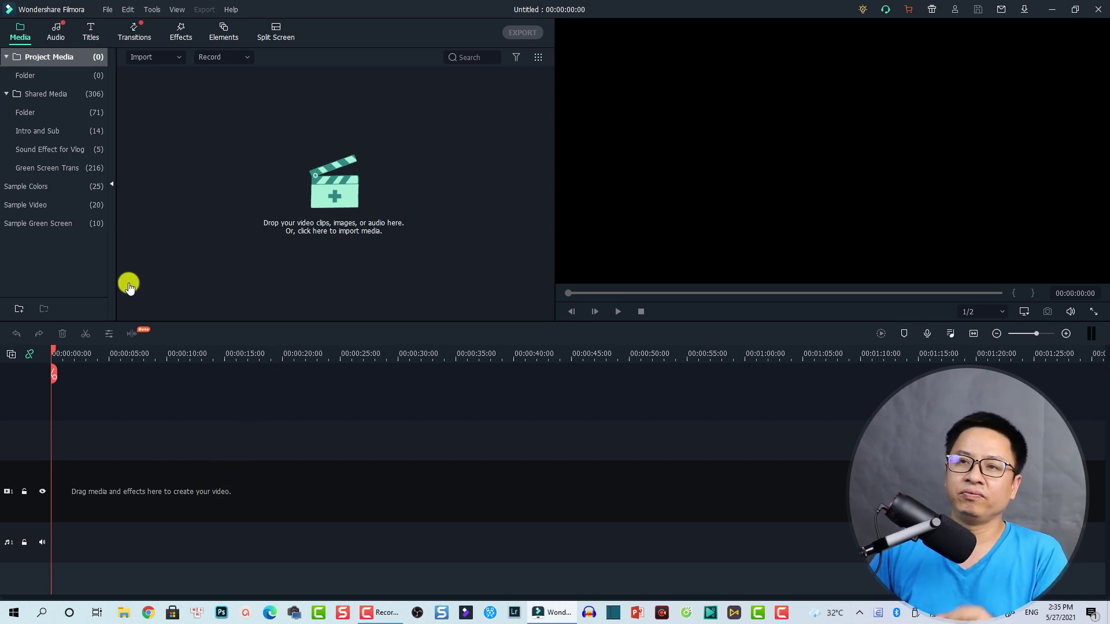
{"action": "left_click", "coordinate": [26, 206]}
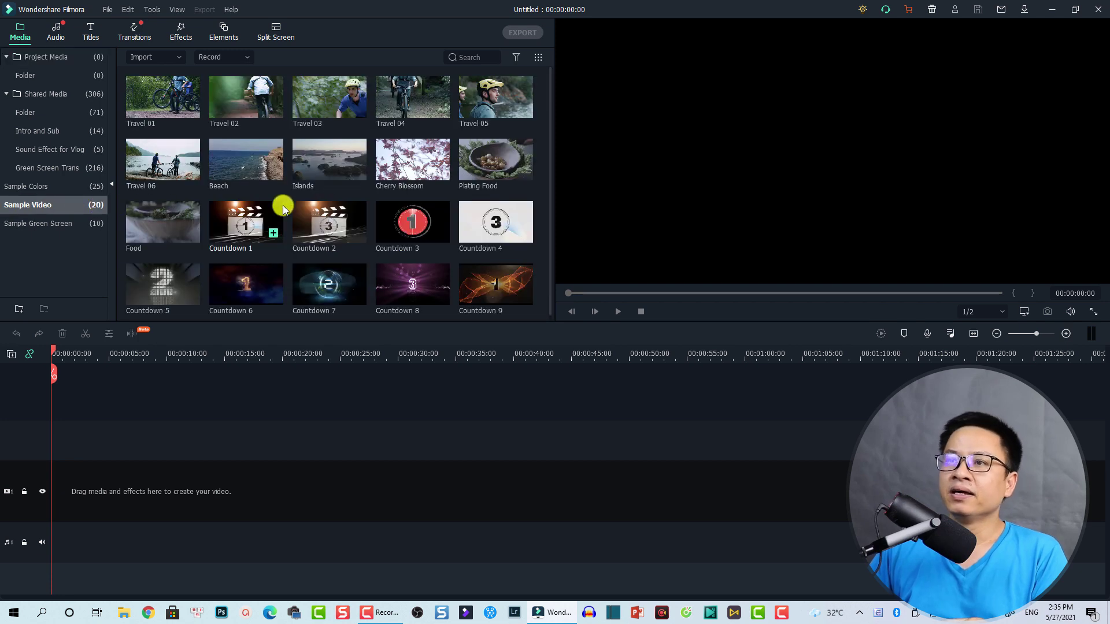
{"action": "left_click", "coordinate": [162, 104]}
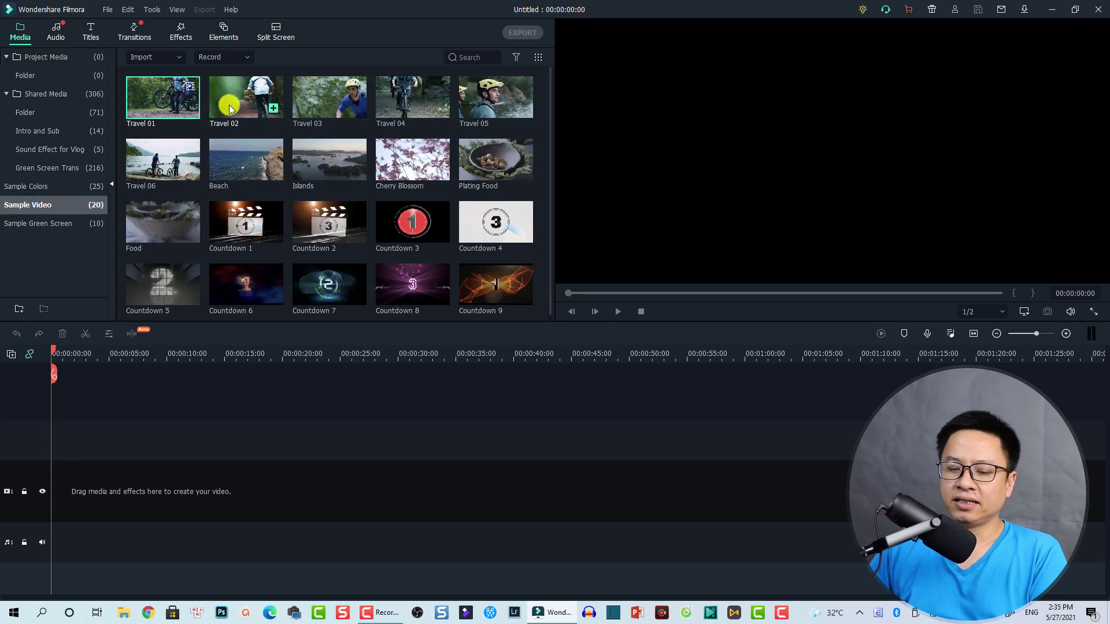
{"action": "left_click", "coordinate": [230, 109], "text": "ctrl"}
{"action": "left_click", "coordinate": [327, 112], "text": "ctrl"}
{"action": "left_click", "coordinate": [404, 107], "text": "ctrl"}
{"action": "left_click", "coordinate": [466, 107], "text": "ctrl"}
{"action": "left_click_drag", "start_coordinate": [406, 114], "coordinate": [55, 490]}
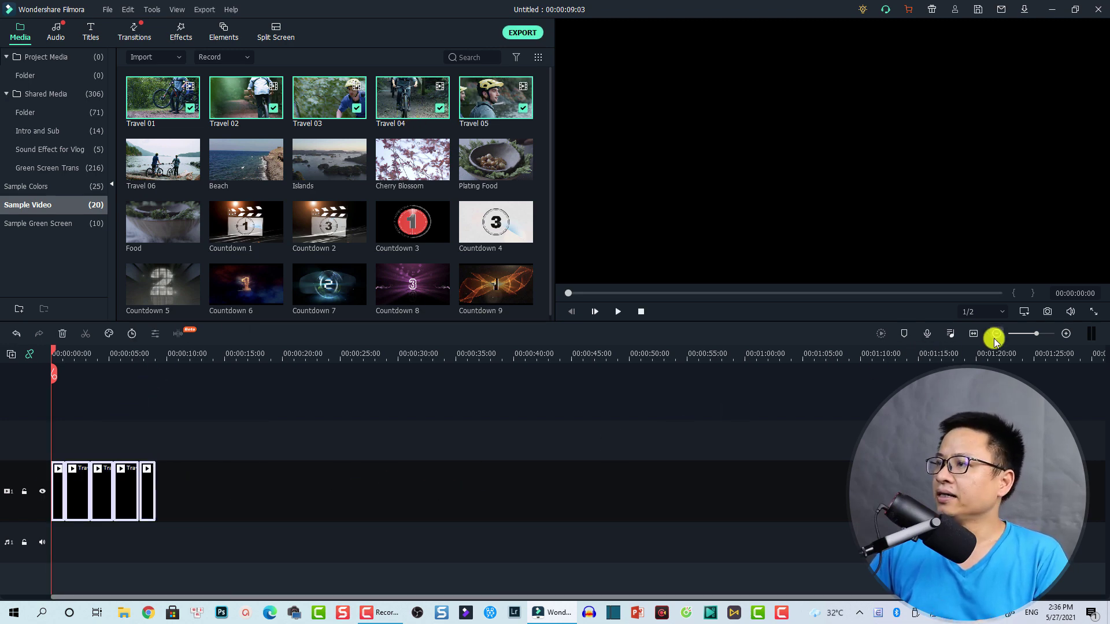
- Fit the 9-second sequence in the timeline and select Travel 01 with the playhead near 0:00:00:10
{"action": "left_click", "coordinate": [975, 332]}
{"action": "left_click", "coordinate": [360, 428]}
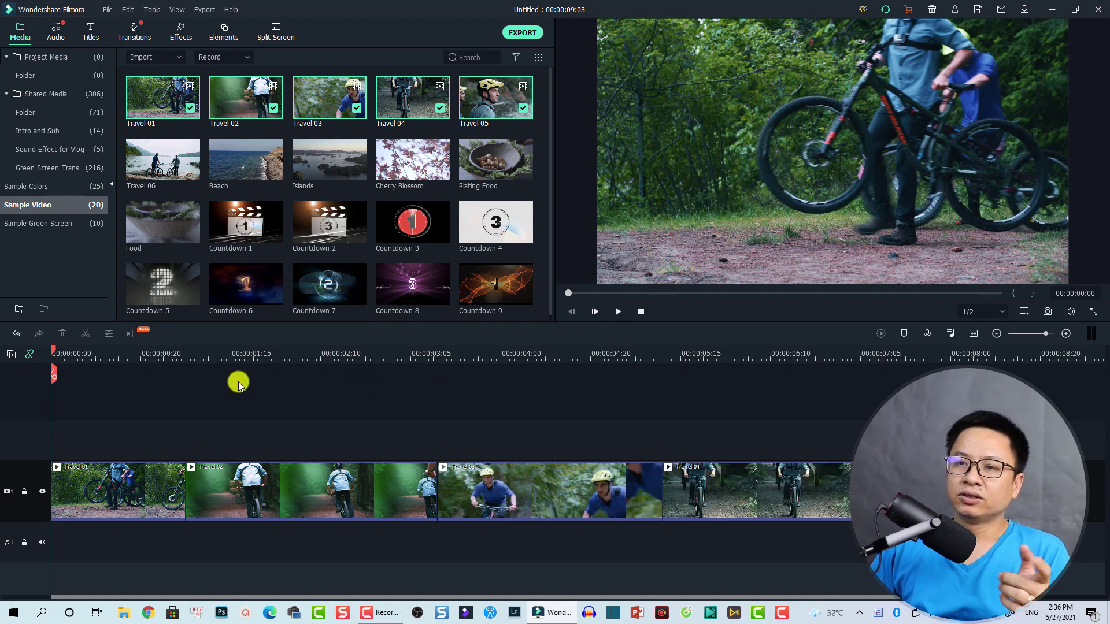
{"action": "left_click", "coordinate": [96, 355]}
{"action": "left_click", "coordinate": [113, 486]}
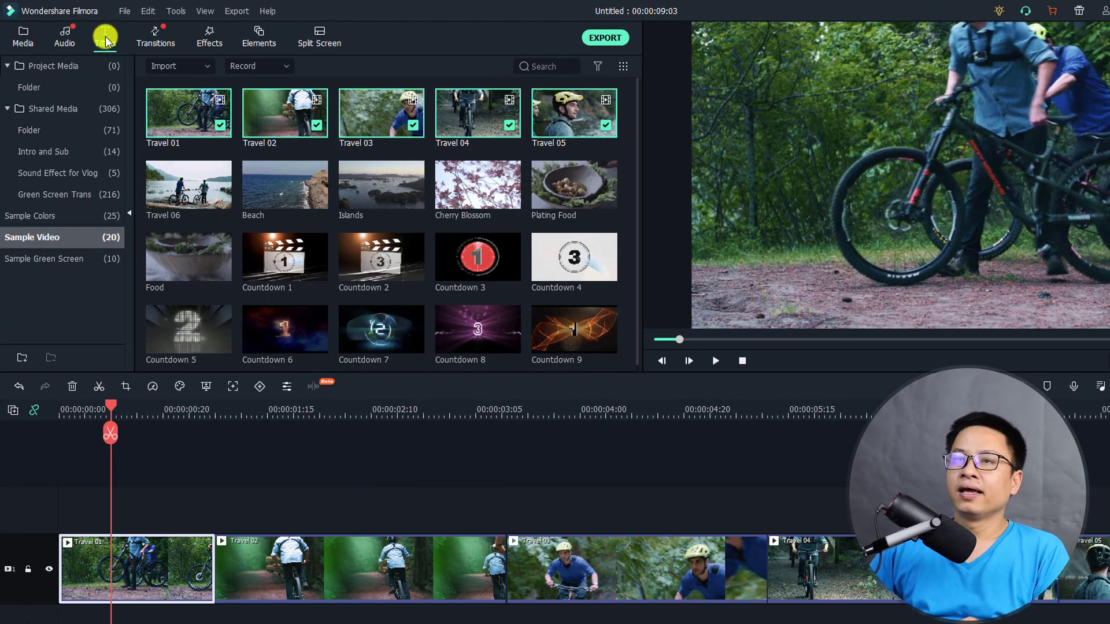
{"action": "left_click", "coordinate": [106, 41]}
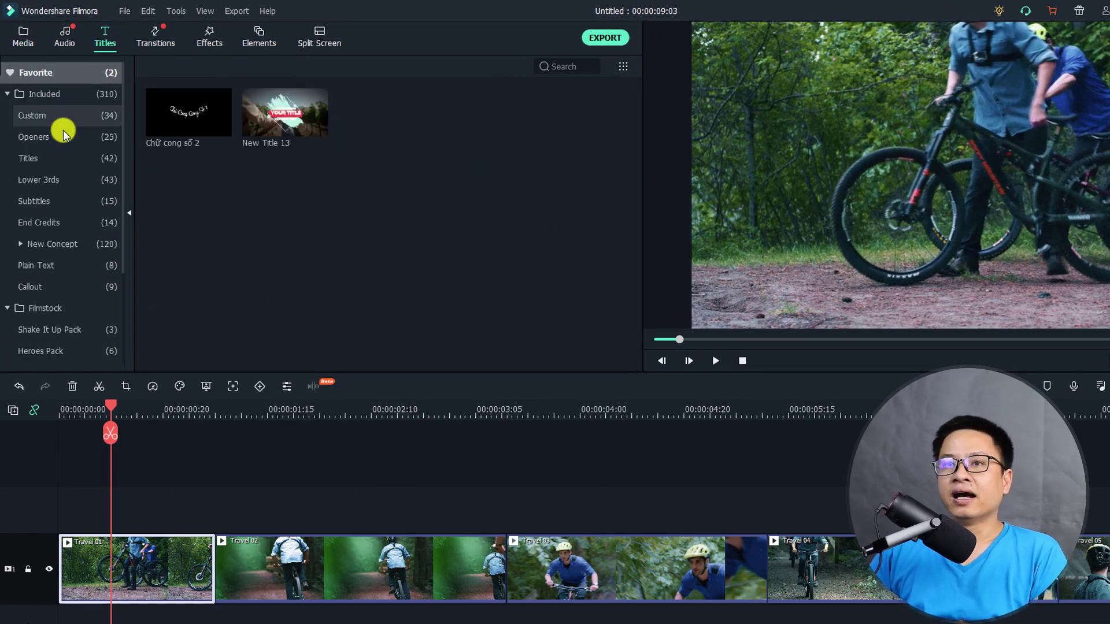
- Drag the Default Title from the Titles category onto the track above the Travel clips
{"action": "left_click", "coordinate": [32, 161]}
{"action": "left_click", "coordinate": [188, 124]}
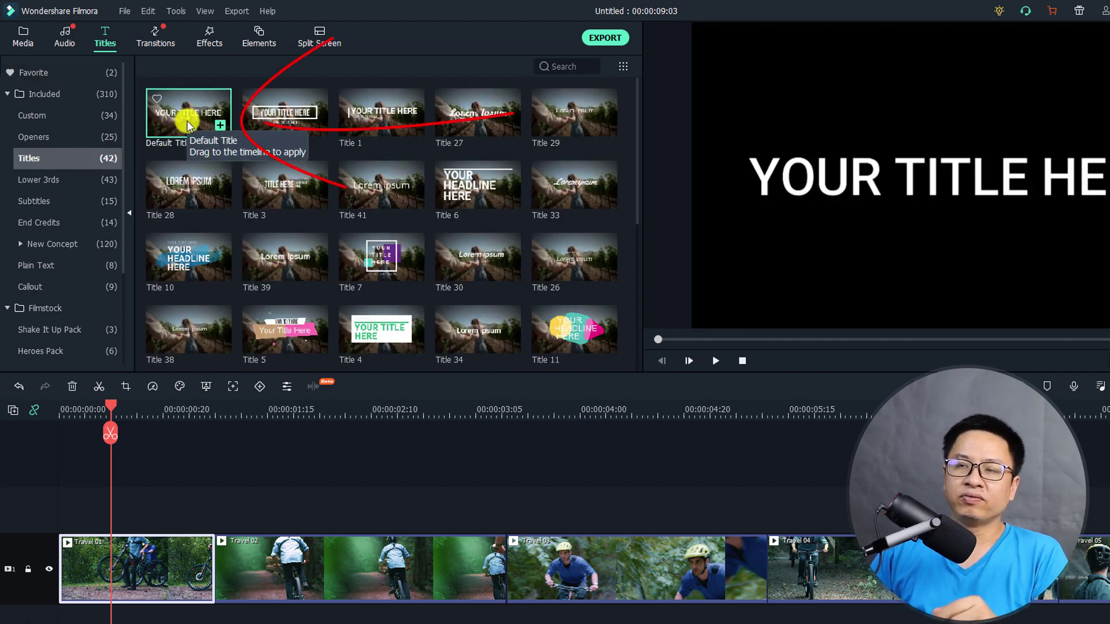
{"action": "left_click_drag", "start_coordinate": [180, 131], "coordinate": [119, 500]}
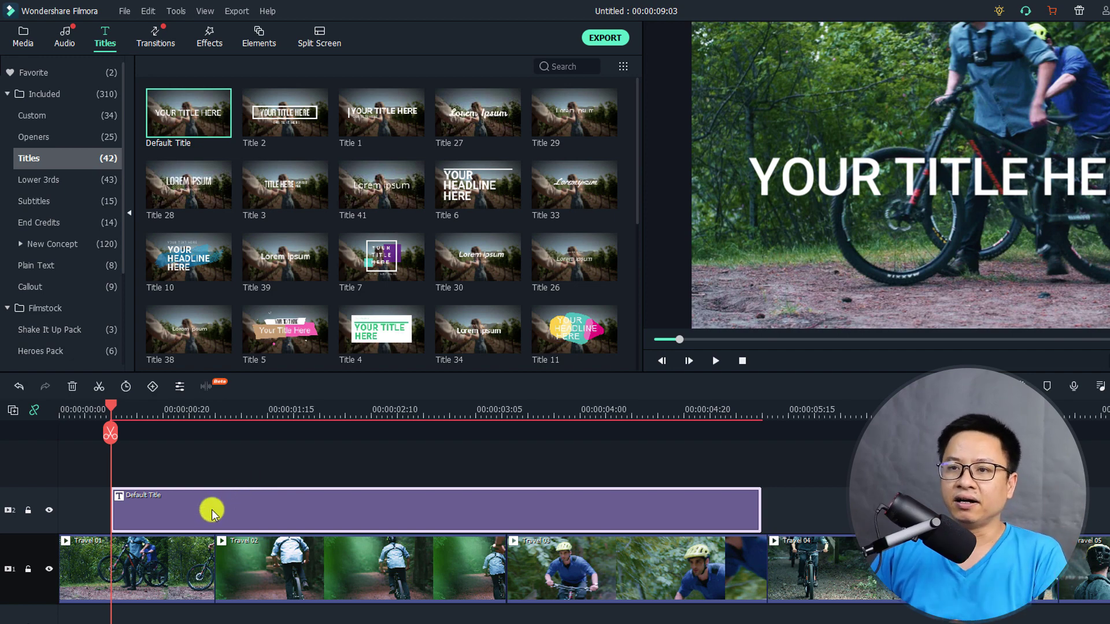
- Open the Default Title clip in Advanced Edit and delete its YOUR TITLE HERE text box
{"action": "right_click", "coordinate": [163, 508]}
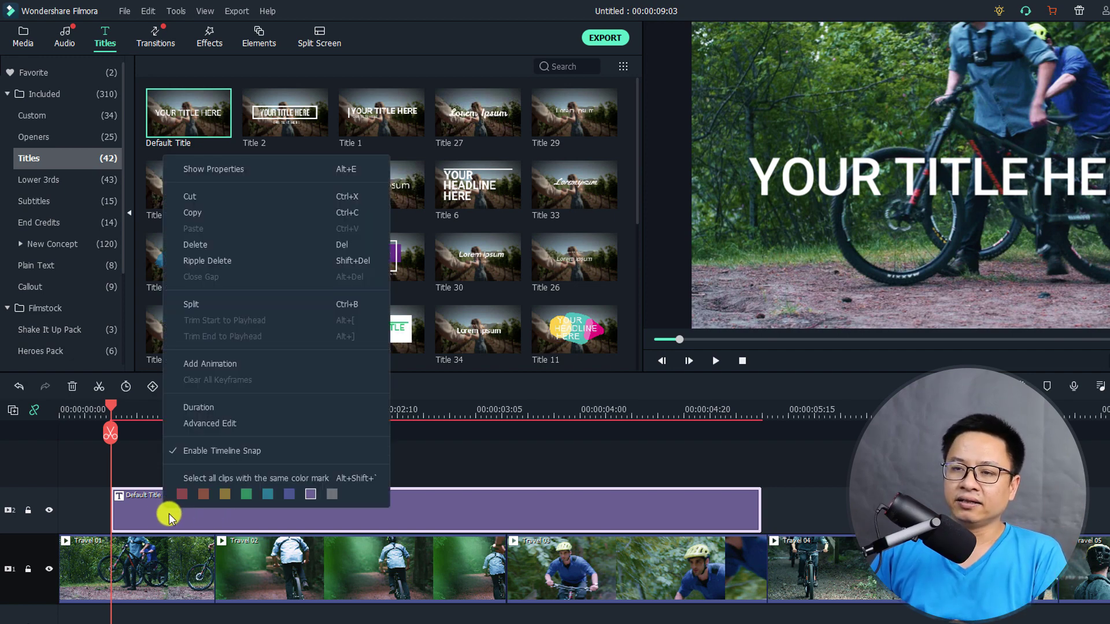
{"action": "left_click", "coordinate": [237, 425]}
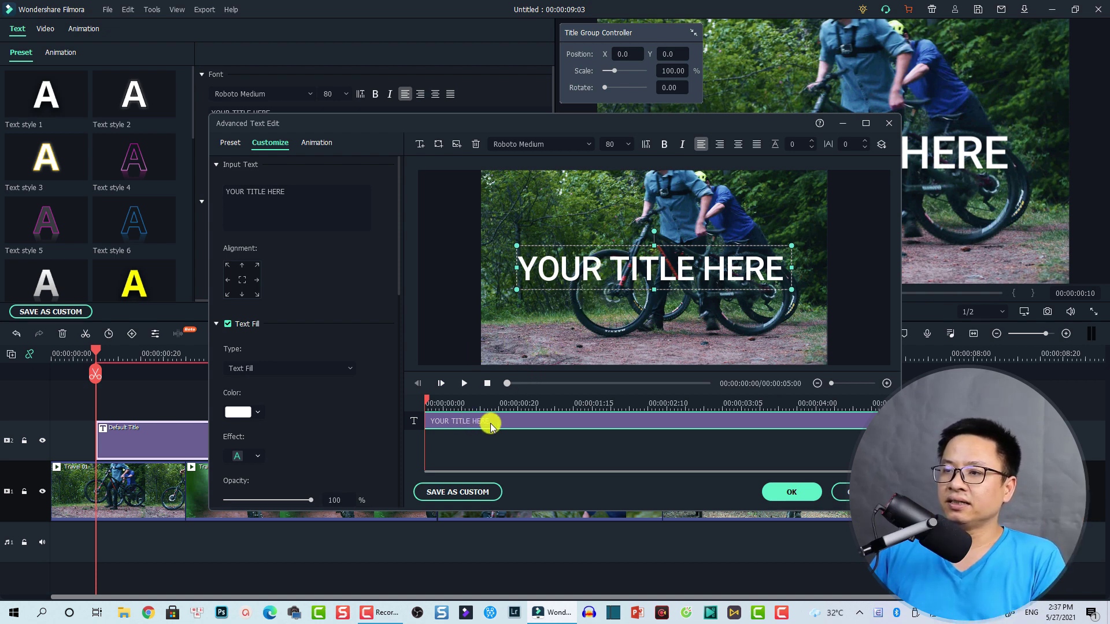
{"action": "key", "text": "Delete"}
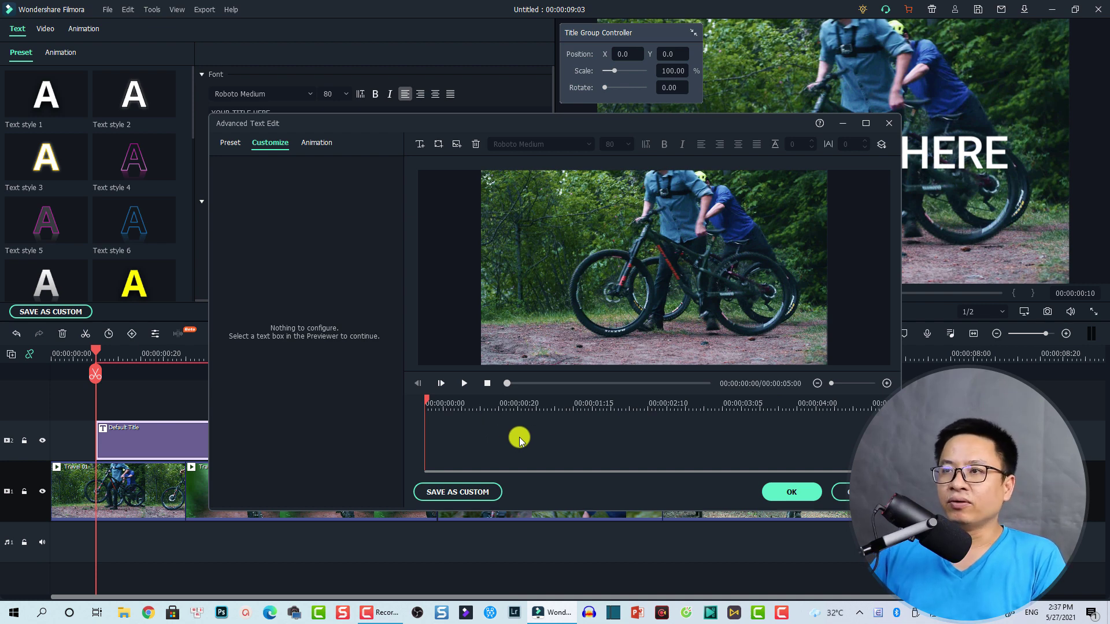
- Add a right arrow shape, centre it horizontally, and delete its TEXT HERE placeholder
{"action": "left_click", "coordinate": [438, 145]}
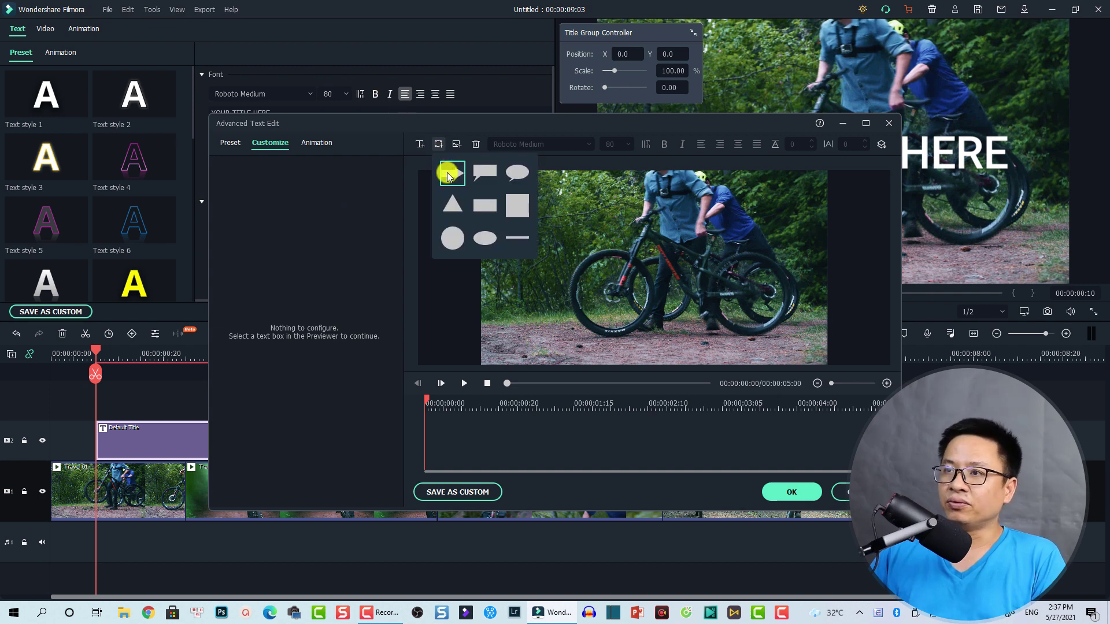
{"action": "left_click", "coordinate": [448, 174]}
{"action": "left_click_drag", "start_coordinate": [647, 269], "coordinate": [622, 268]}
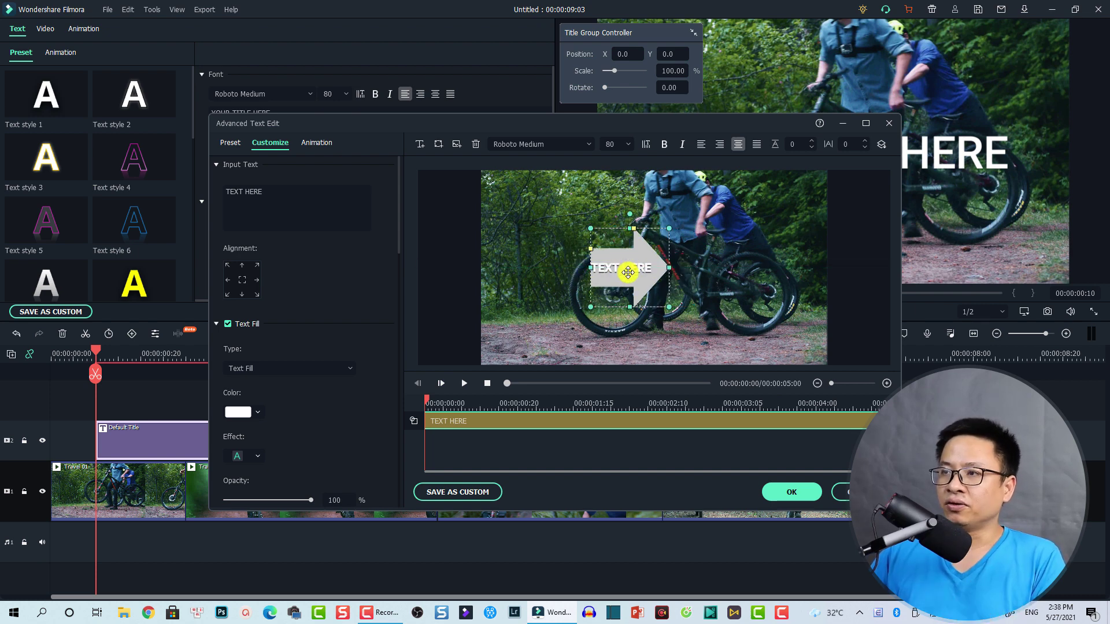
{"action": "double_click", "coordinate": [627, 268]}
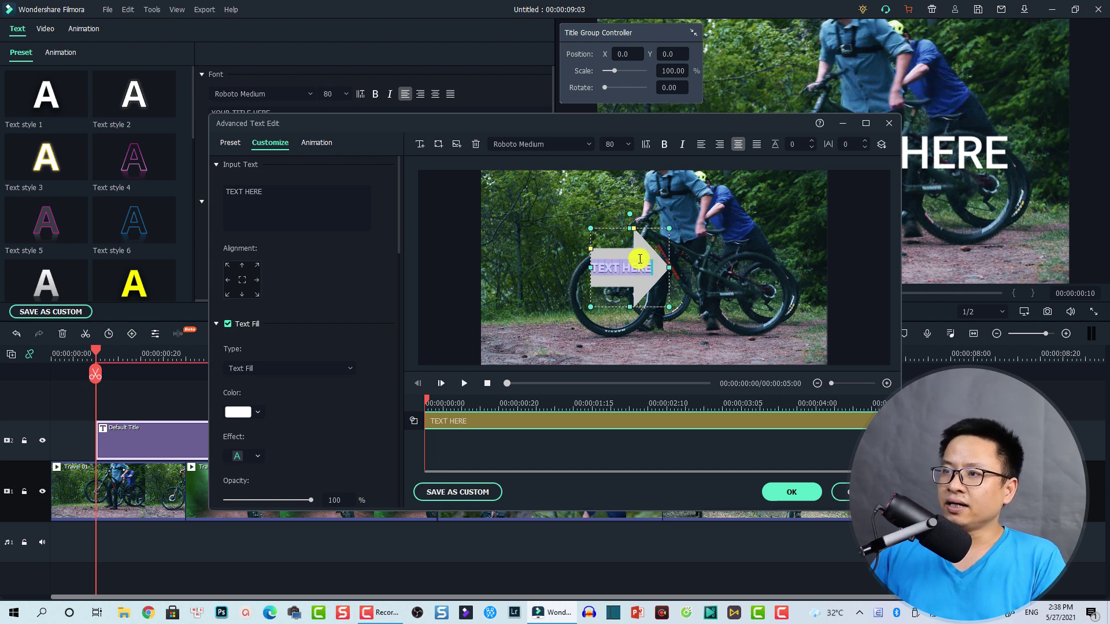
{"action": "left_click_drag", "start_coordinate": [305, 203], "coordinate": [215, 191]}
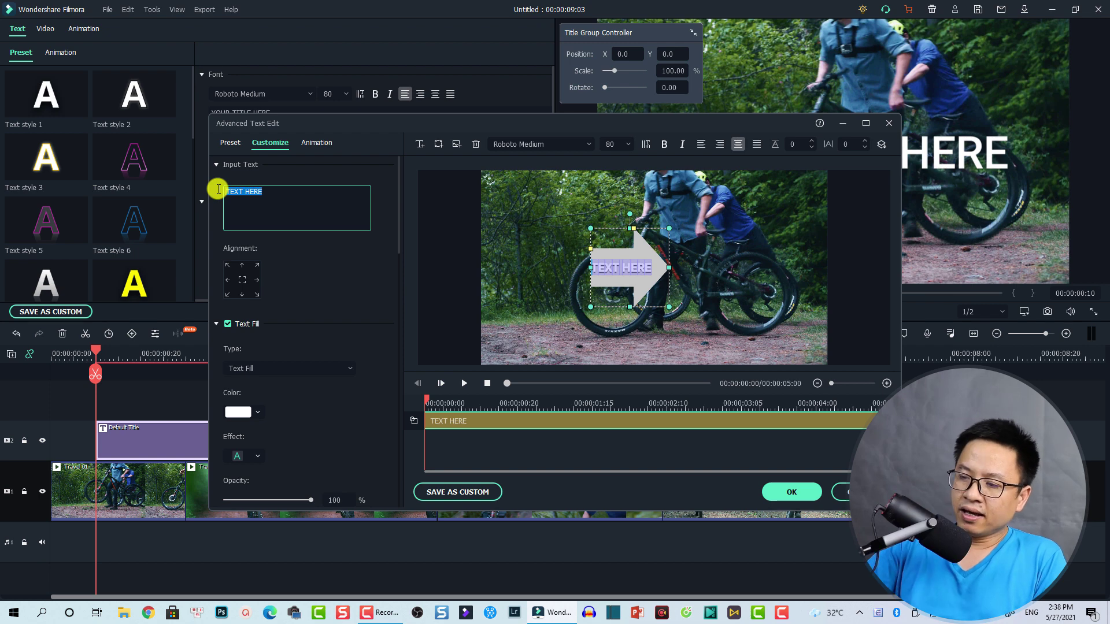
{"action": "key", "text": "BackSpace"}
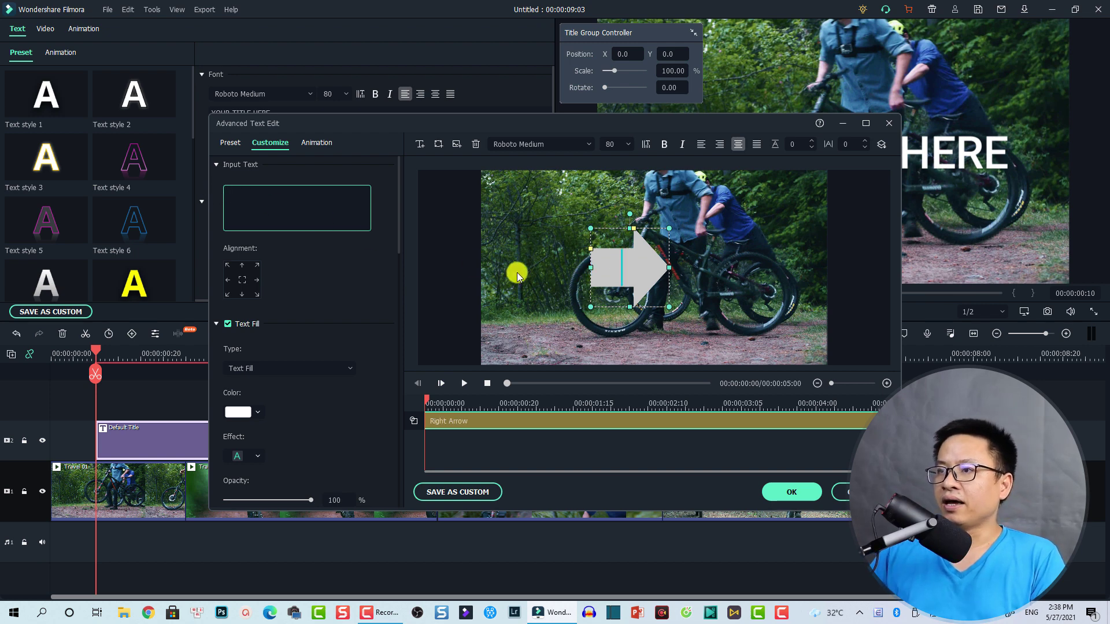
{"action": "left_click", "coordinate": [552, 270]}
- Move the arrow left and down, lengthen it with a thinner shaft, and rotate it clockwise
{"action": "left_click", "coordinate": [611, 264]}
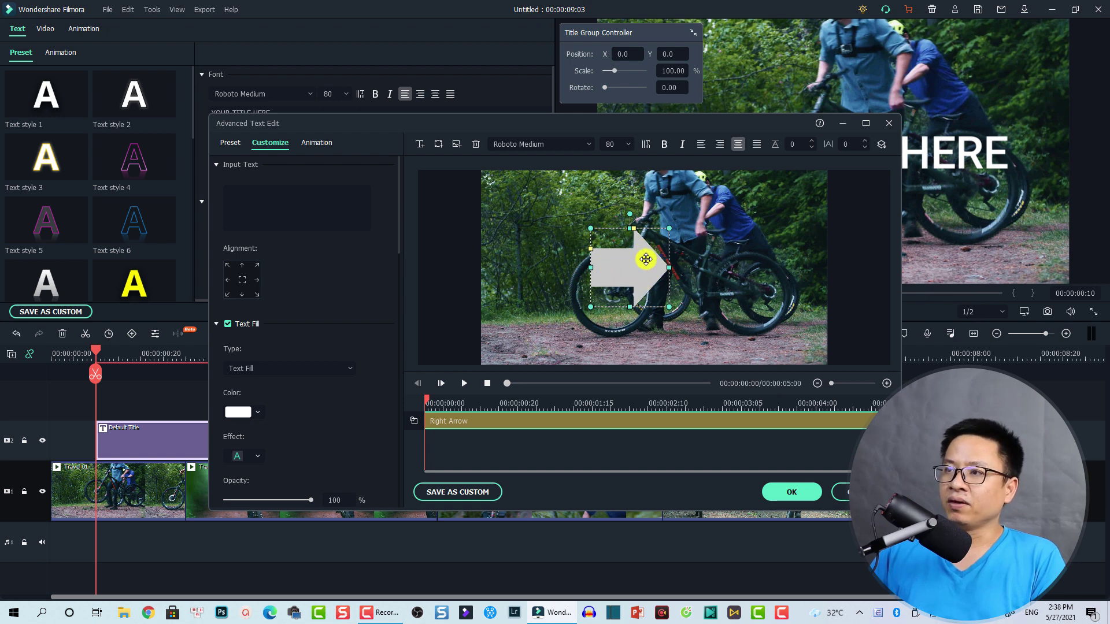
{"action": "left_click_drag", "start_coordinate": [639, 276], "coordinate": [573, 293]}
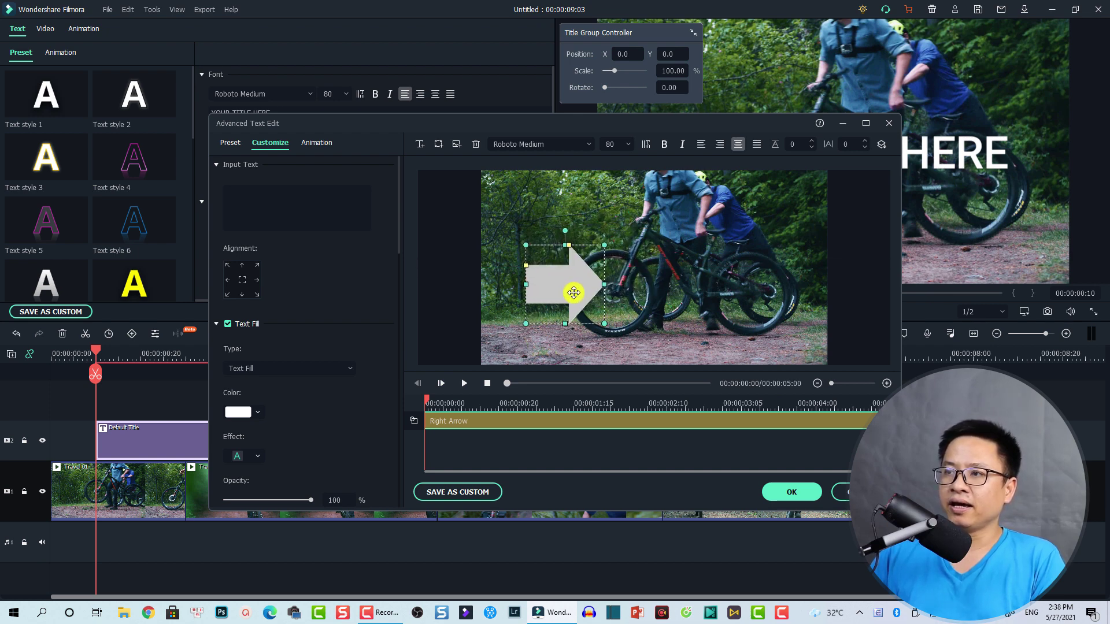
{"action": "left_click_drag", "start_coordinate": [613, 286], "coordinate": [663, 283]}
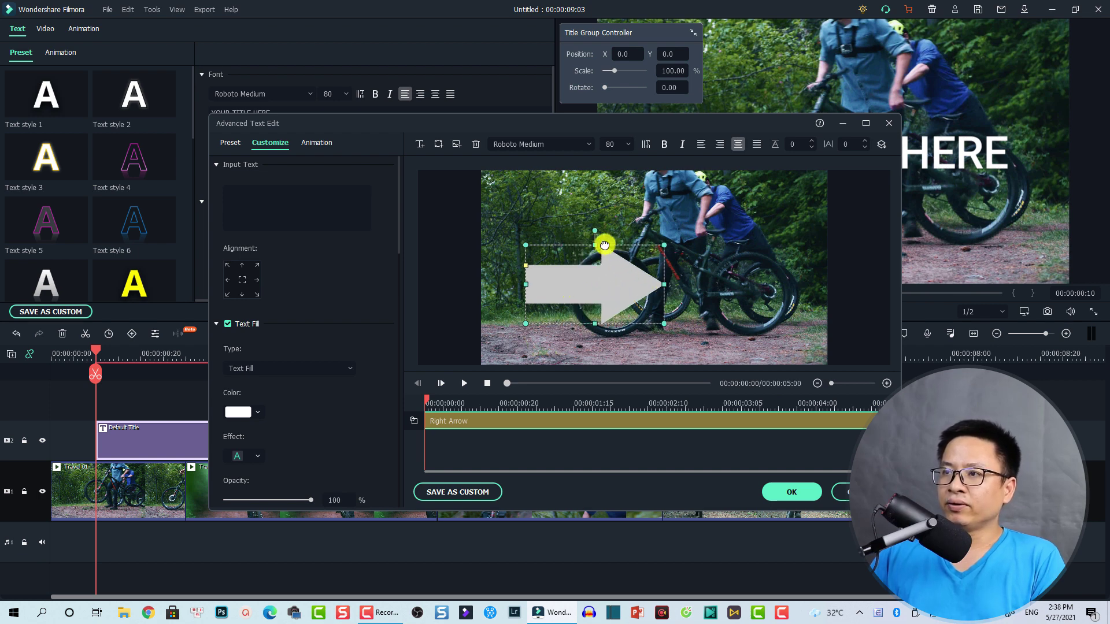
{"action": "left_click_drag", "start_coordinate": [603, 246], "coordinate": [618, 249]}
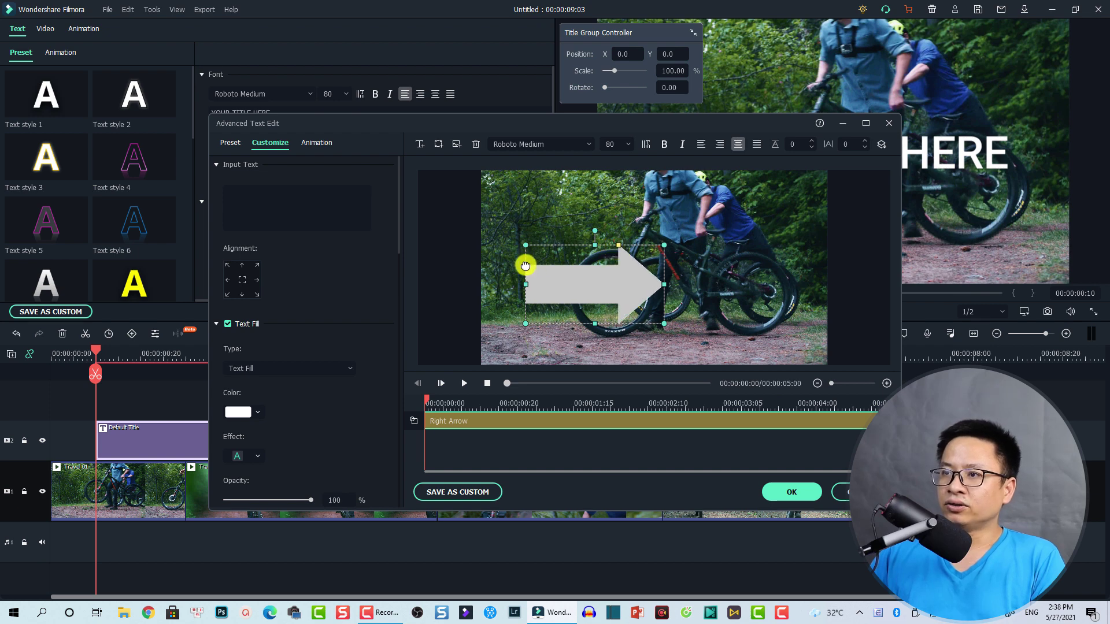
{"action": "left_click_drag", "start_coordinate": [528, 269], "coordinate": [531, 272]}
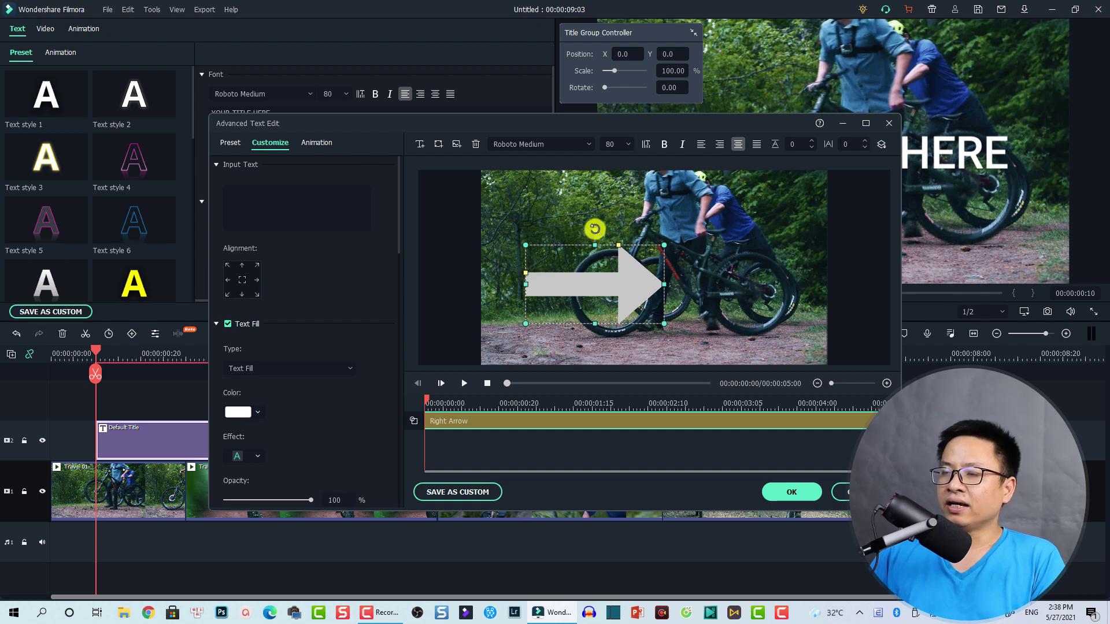
{"action": "left_click_drag", "start_coordinate": [598, 230], "coordinate": [605, 230]}
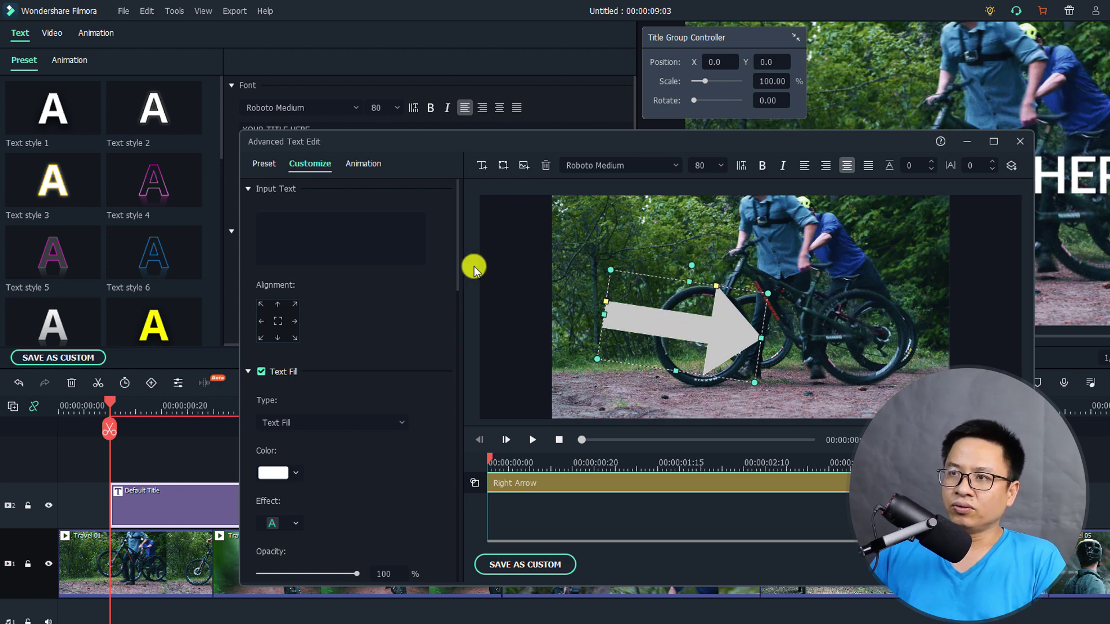
- Switch the arrow's Shape Fill off and back on, then check the available fill types
{"action": "left_click_drag", "start_coordinate": [458, 237], "coordinate": [469, 511]}
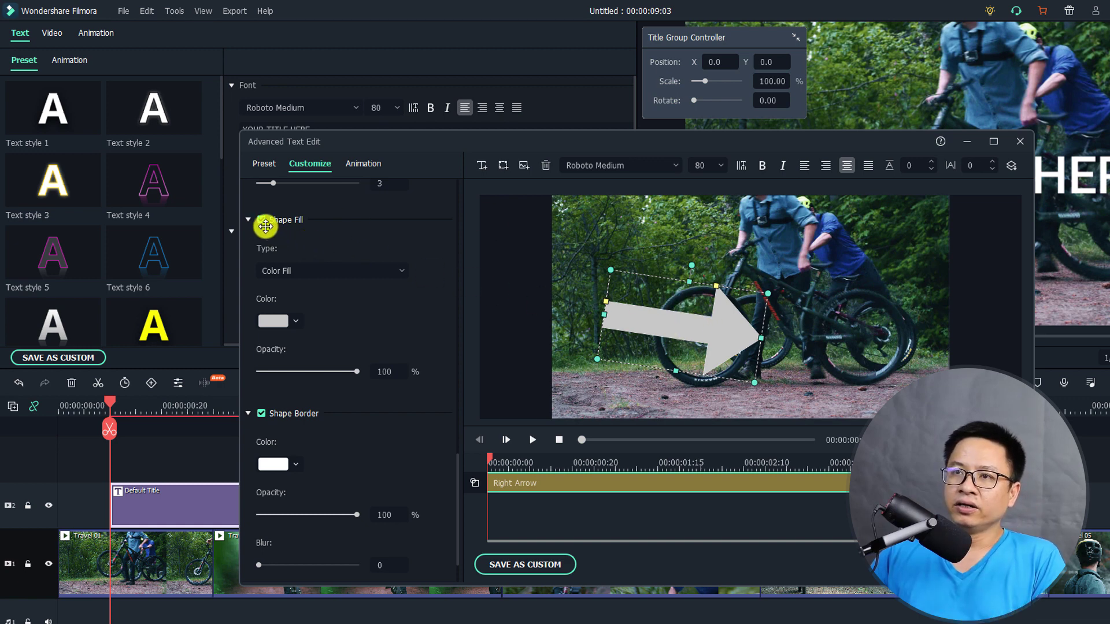
{"action": "left_click", "coordinate": [262, 219]}
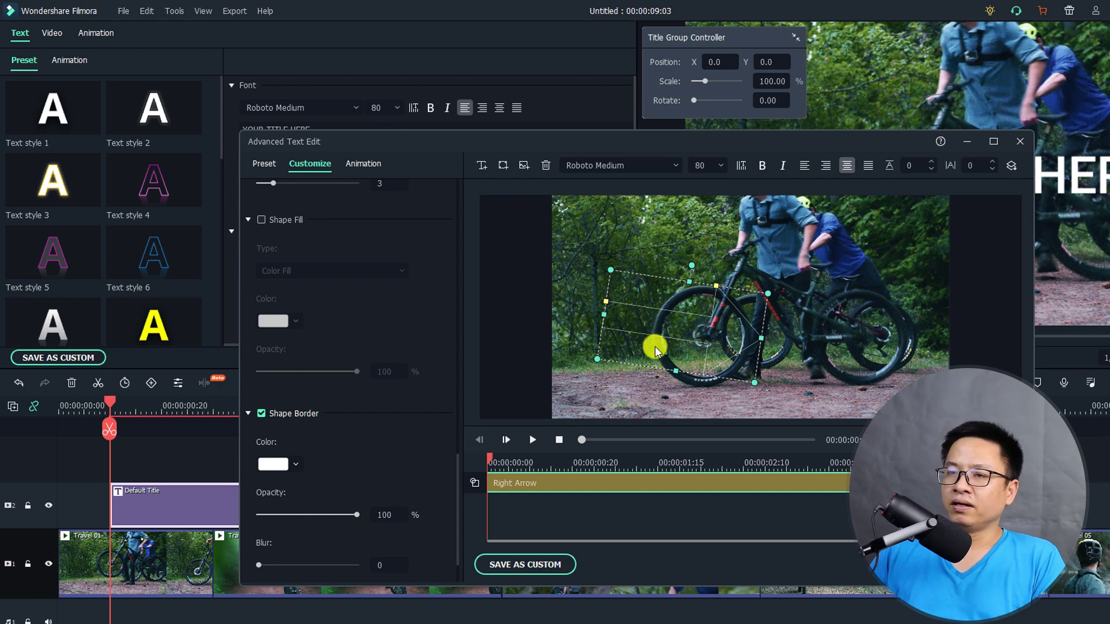
{"action": "left_click", "coordinate": [261, 219]}
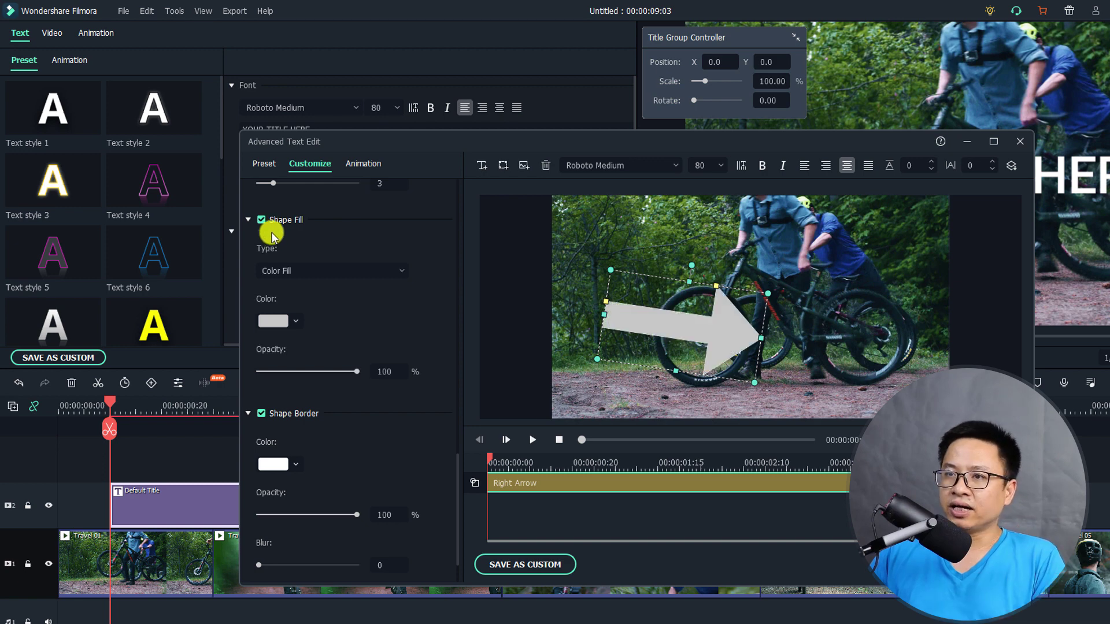
{"action": "left_click", "coordinate": [317, 271]}
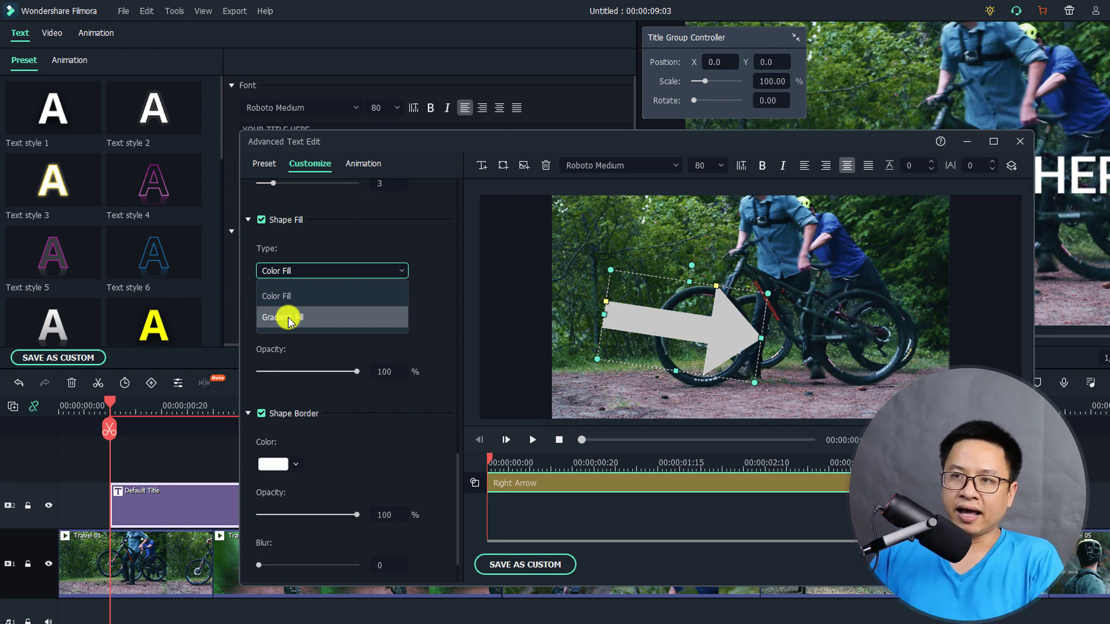
- Fill the arrow with pure red (#ff0000) using Color Fill and move it slightly higher
{"action": "left_click", "coordinate": [282, 296]}
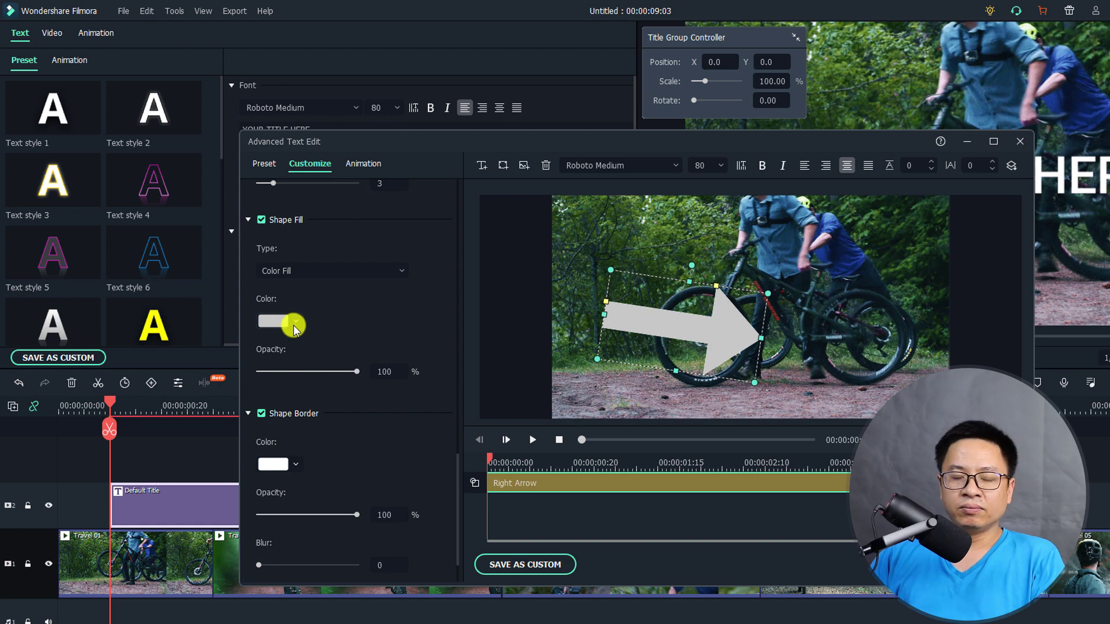
{"action": "left_click", "coordinate": [293, 324]}
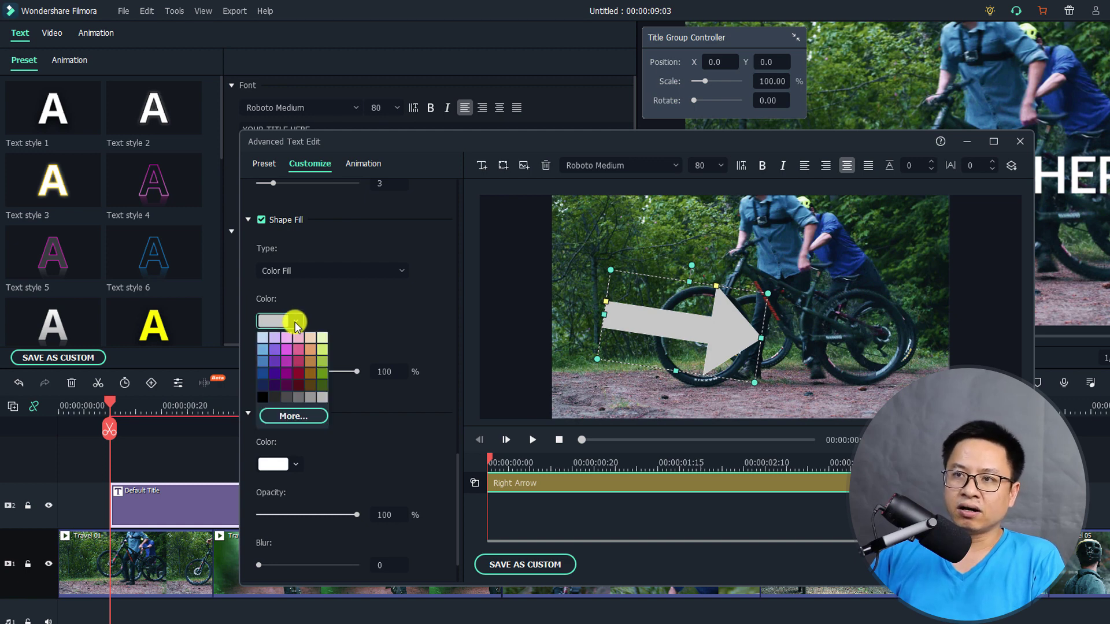
{"action": "left_click", "coordinate": [291, 417]}
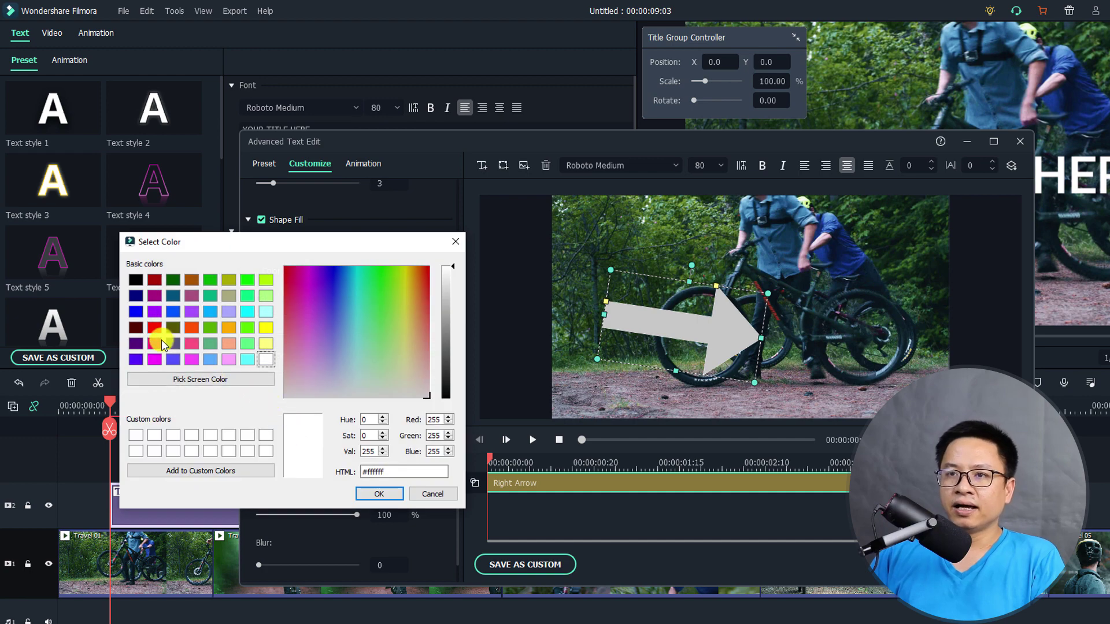
{"action": "left_click", "coordinate": [153, 328]}
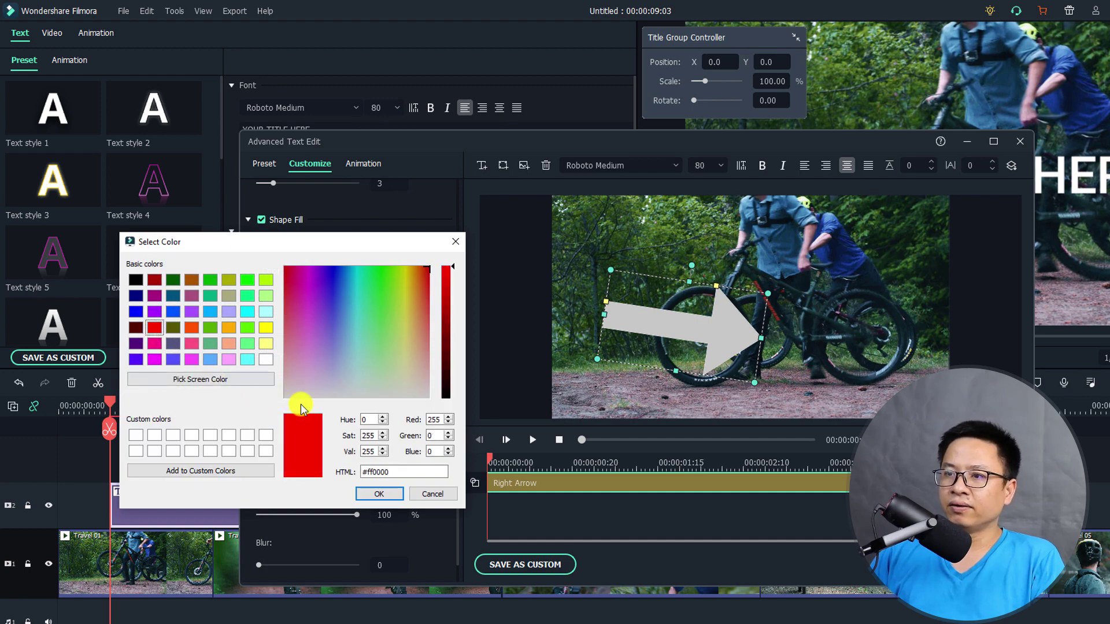
{"action": "left_click", "coordinate": [376, 497]}
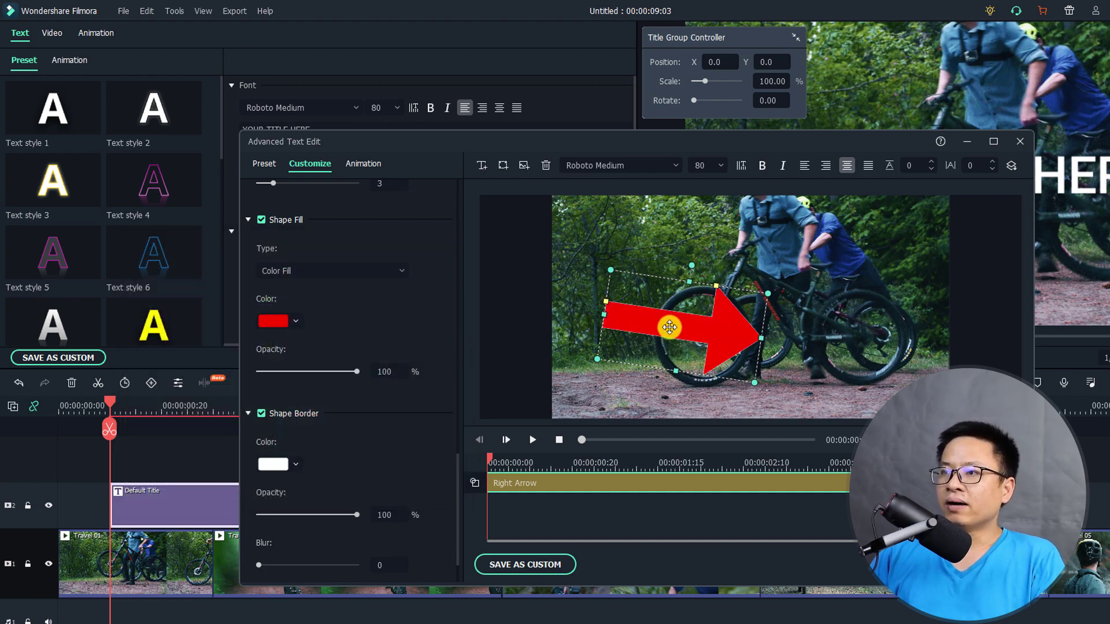
{"action": "left_click_drag", "start_coordinate": [705, 341], "coordinate": [701, 324]}
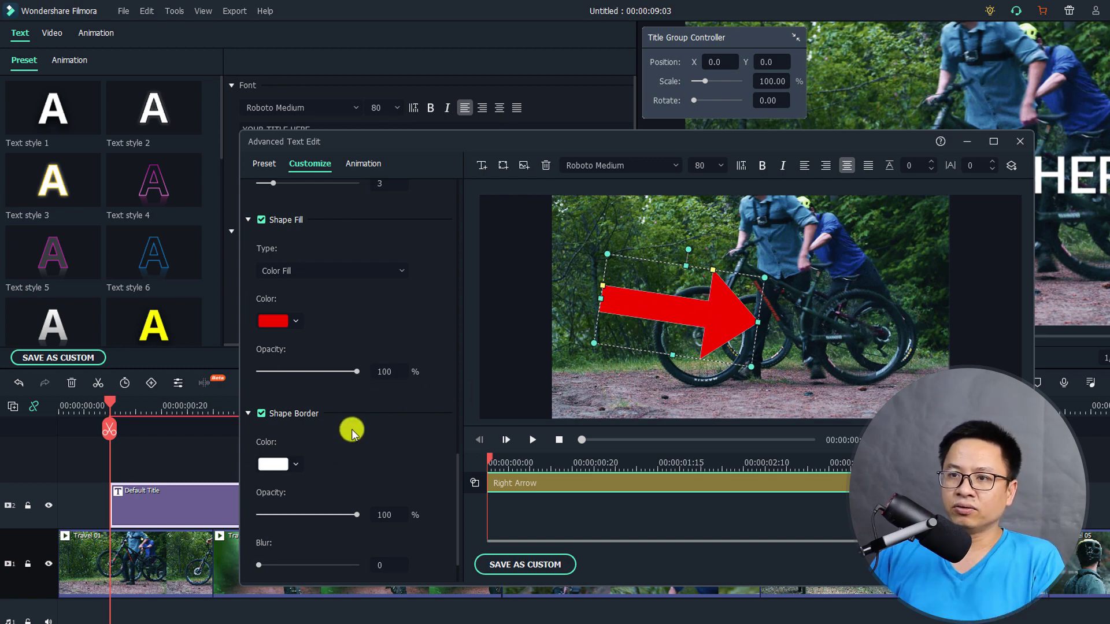
- Thicken the arrow's white border, then remove the Shape Border and nudge the arrow onto the centre line
{"action": "left_click_drag", "start_coordinate": [457, 463], "coordinate": [456, 503]}
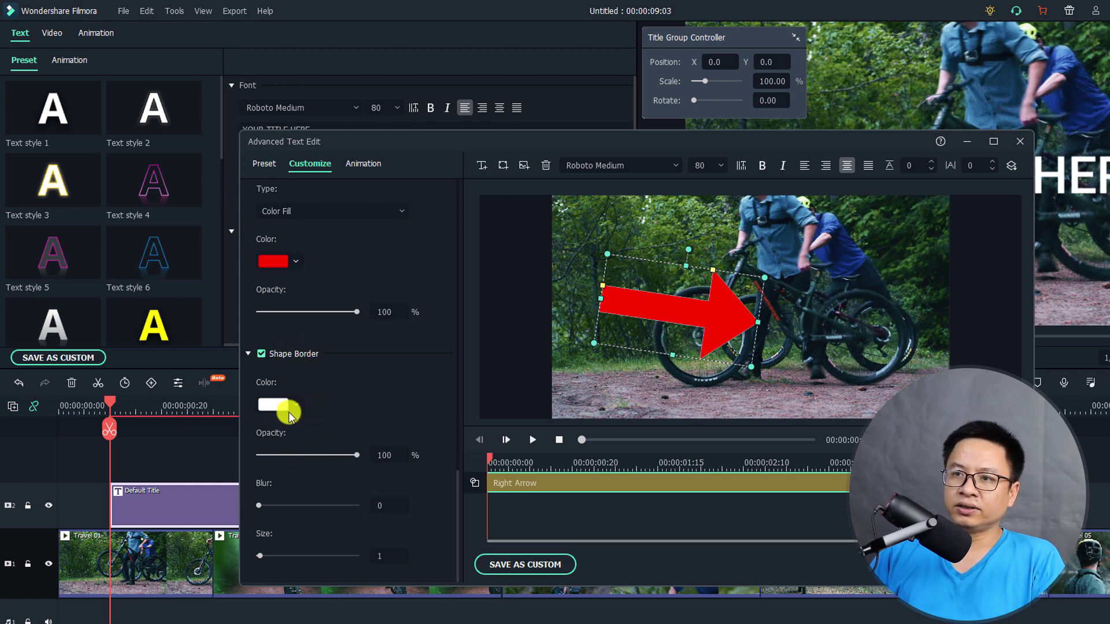
{"action": "left_click", "coordinate": [290, 410]}
{"action": "left_click", "coordinate": [297, 408]}
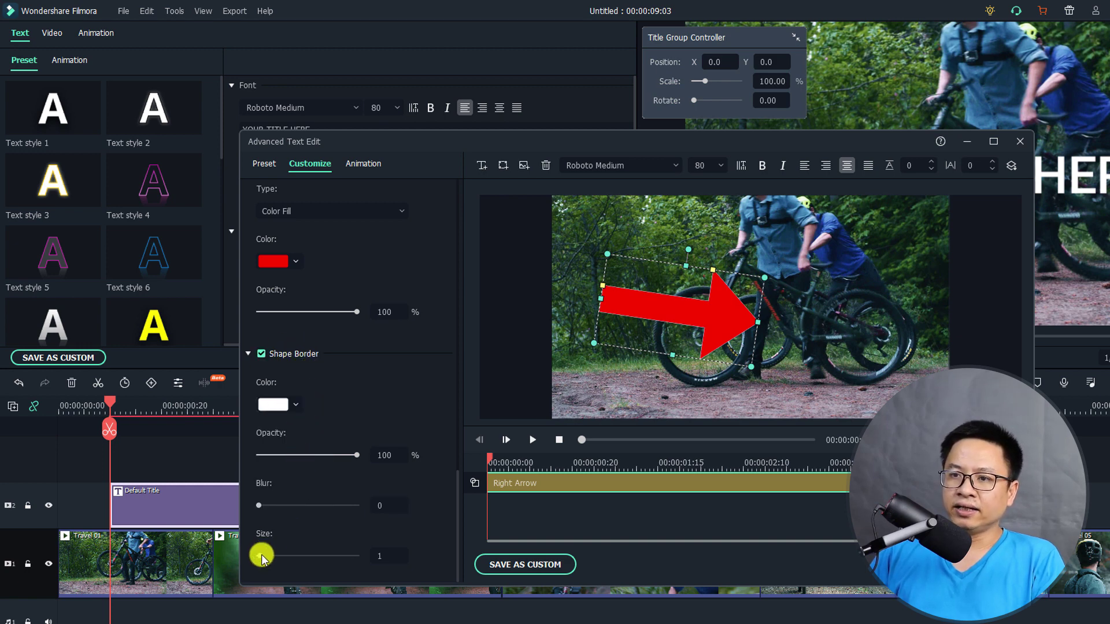
{"action": "left_click_drag", "start_coordinate": [261, 559], "coordinate": [267, 556]}
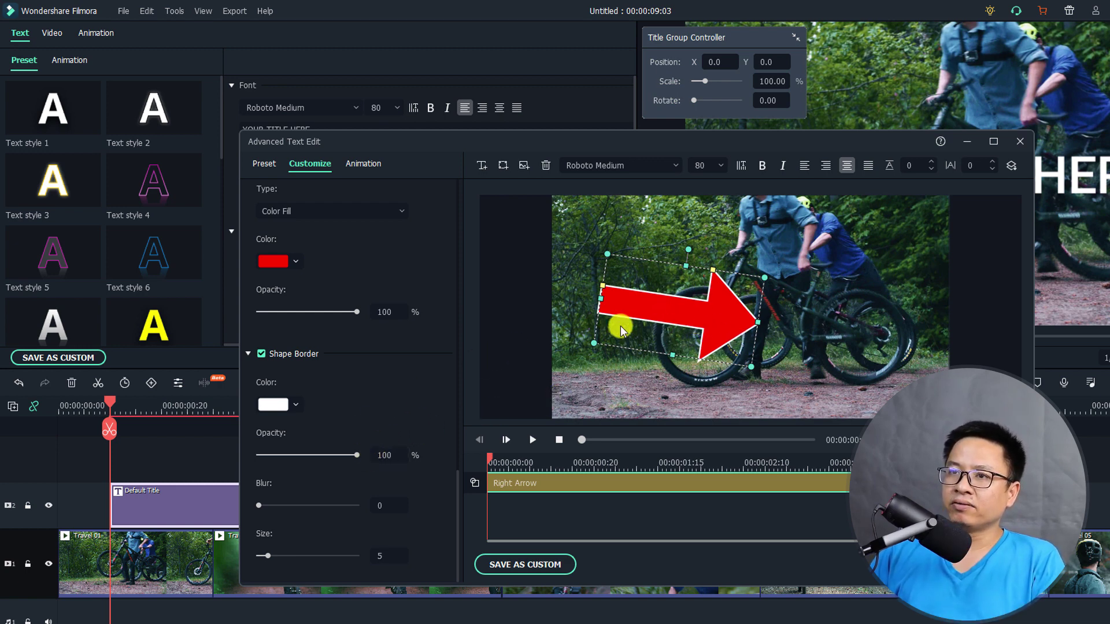
{"action": "mouse_move", "coordinate": [357, 315]}
{"action": "left_mouse_down"}
{"action": "mouse_move", "coordinate": [290, 316]}
{"action": "mouse_move", "coordinate": [367, 314]}
{"action": "left_mouse_up"}
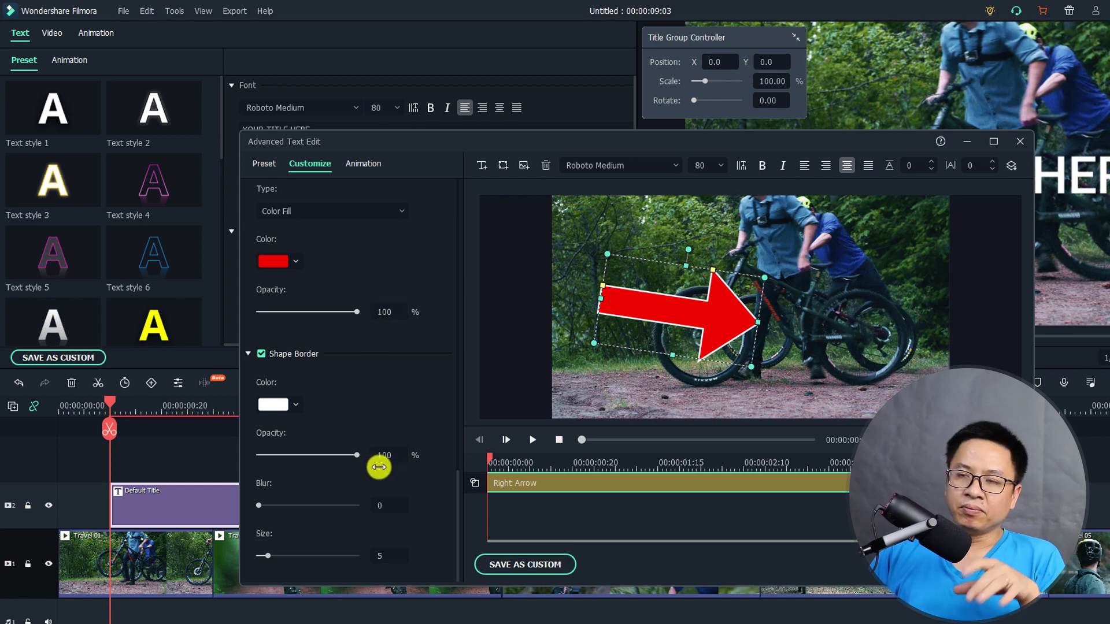
{"action": "left_click", "coordinate": [261, 354]}
{"action": "left_click_drag", "start_coordinate": [677, 314], "coordinate": [670, 322]}
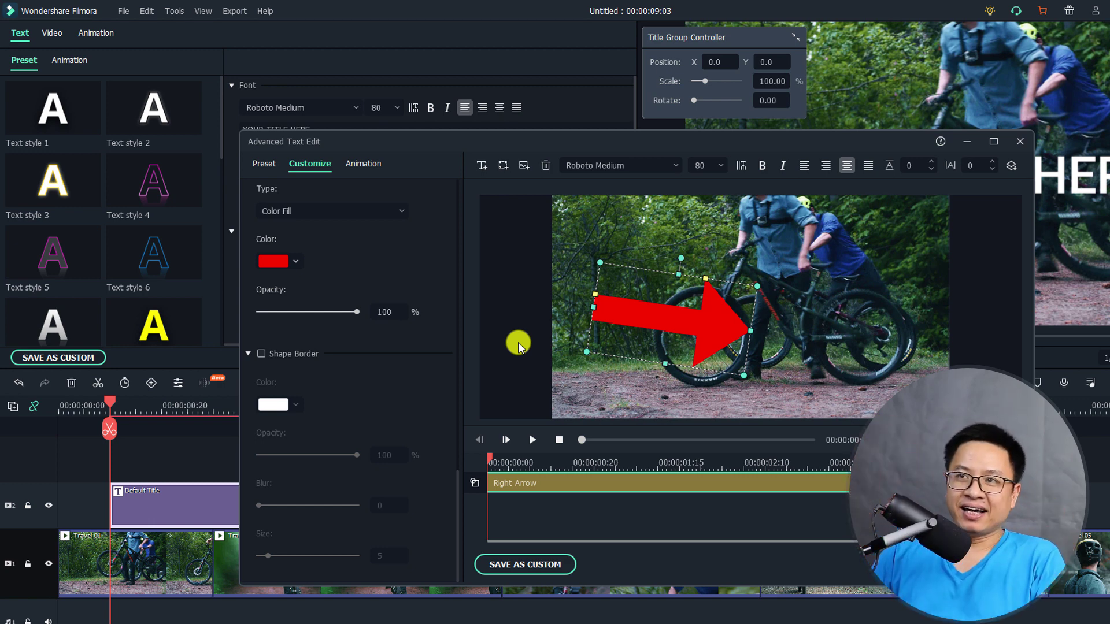
- Apply the Flip Down2 animation to the red arrow and preview it over the cycling footage
{"action": "left_click", "coordinate": [359, 167]}
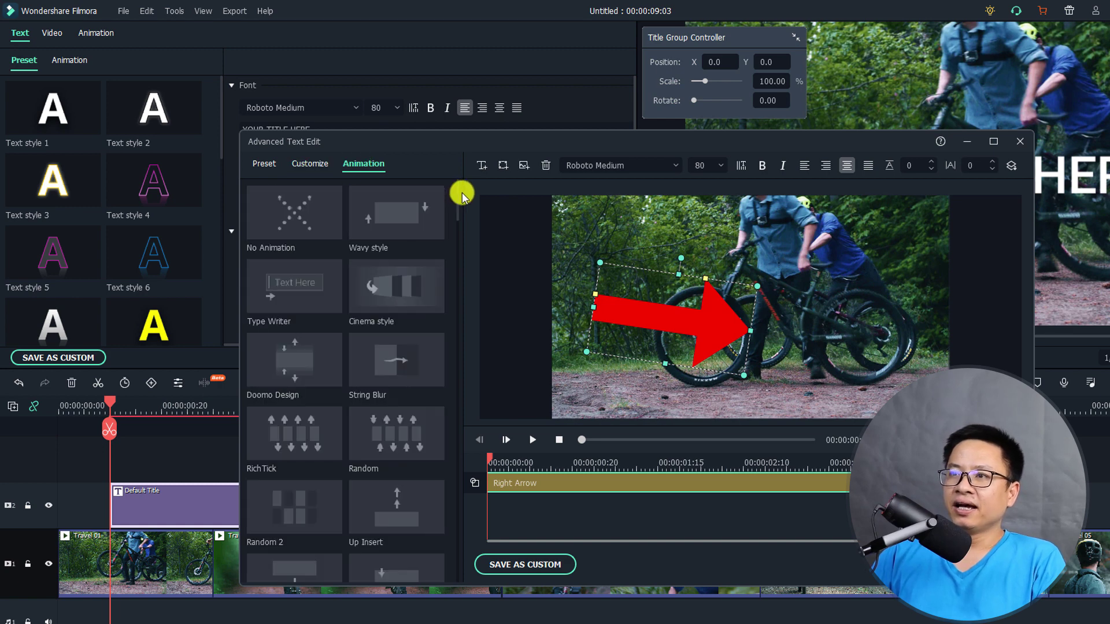
{"action": "left_click_drag", "start_coordinate": [456, 192], "coordinate": [448, 516]}
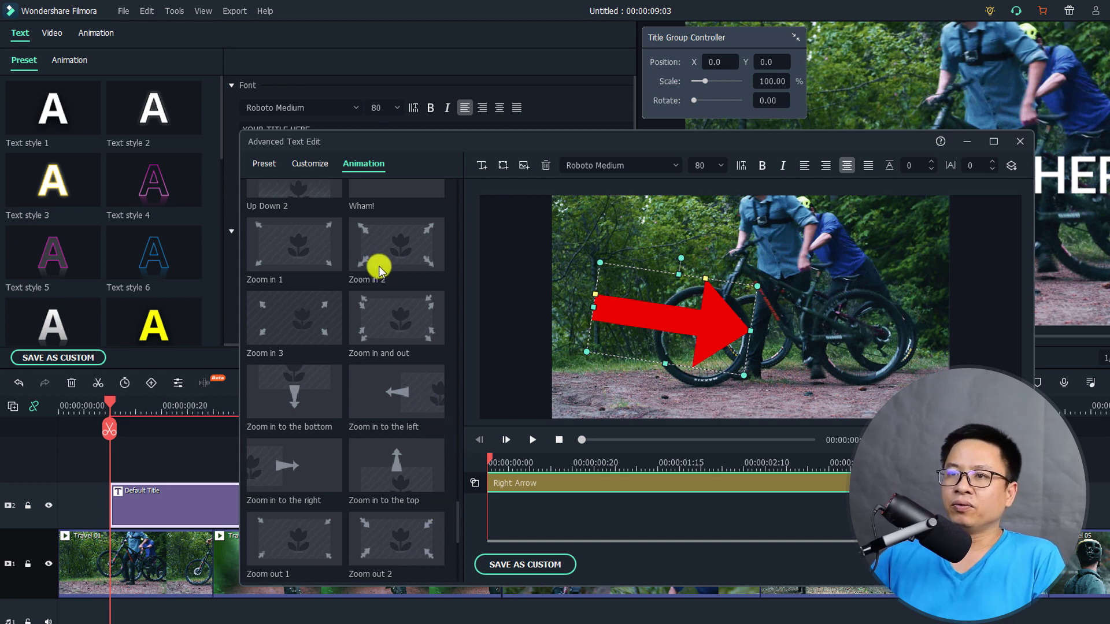
{"action": "left_click_drag", "start_coordinate": [457, 519], "coordinate": [466, 378]}
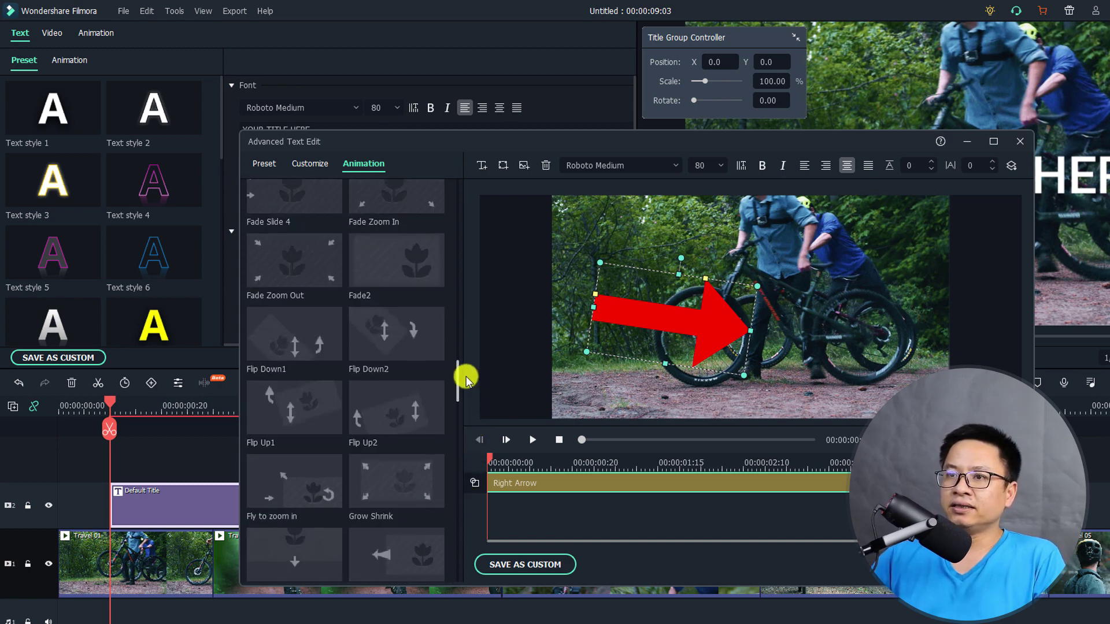
{"action": "mouse_move", "coordinate": [379, 349]}
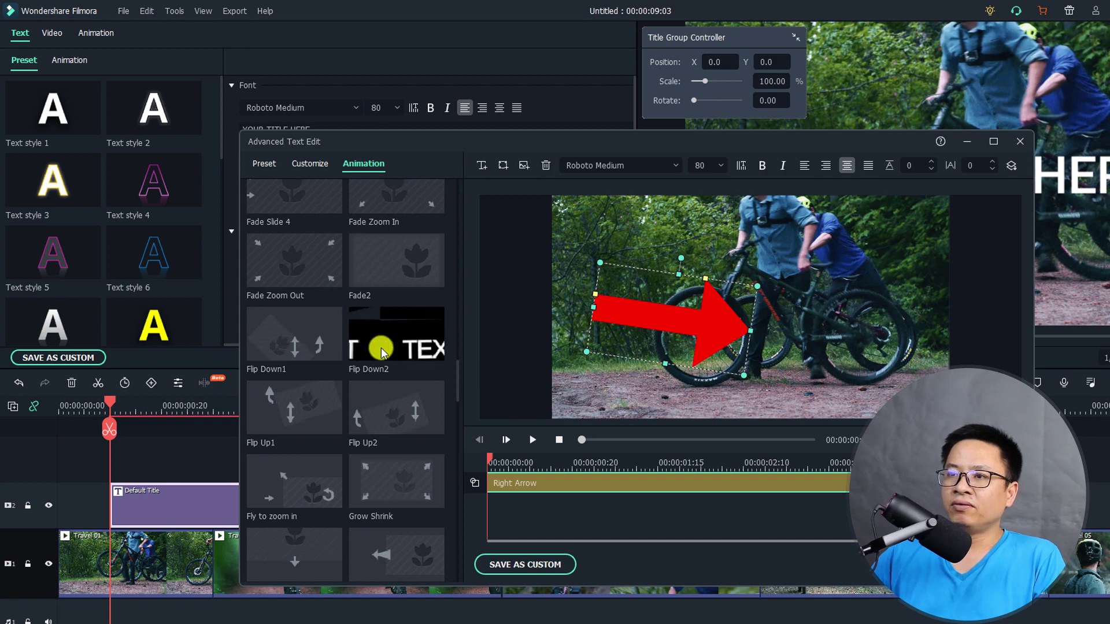
{"action": "left_click", "coordinate": [380, 352]}
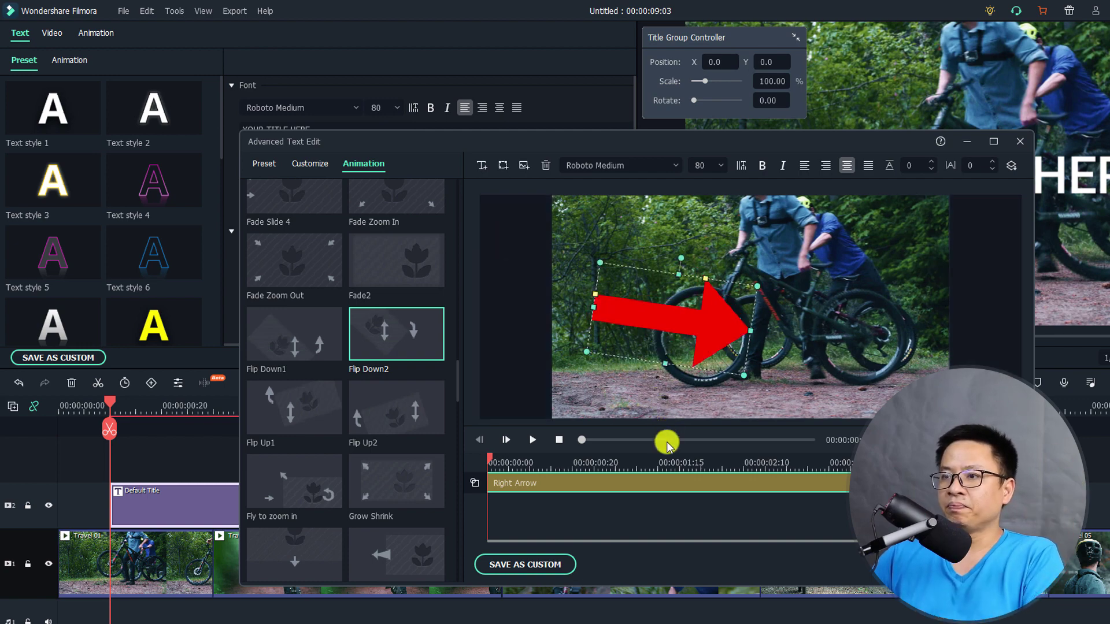
{"action": "left_click", "coordinate": [548, 508]}
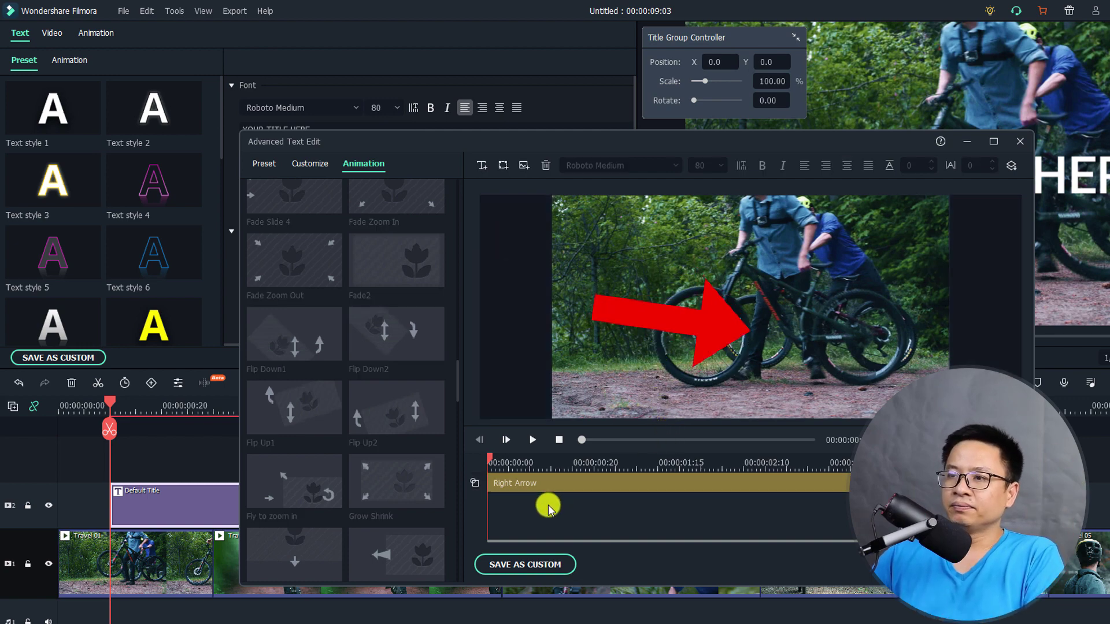
{"action": "key", "text": "space"}
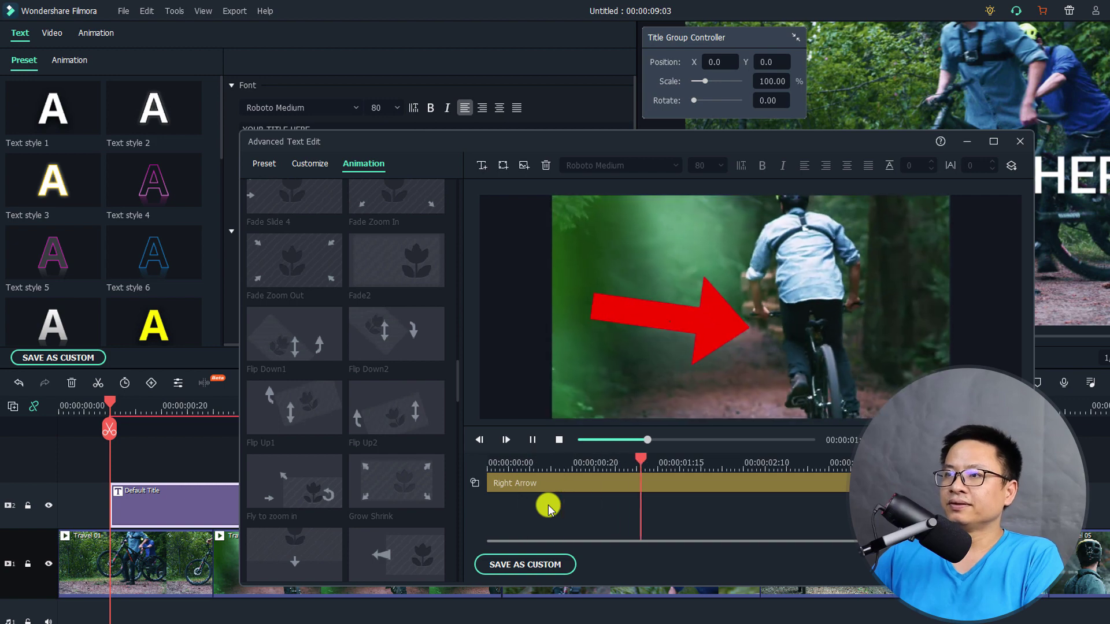
{"action": "key", "text": "space"}
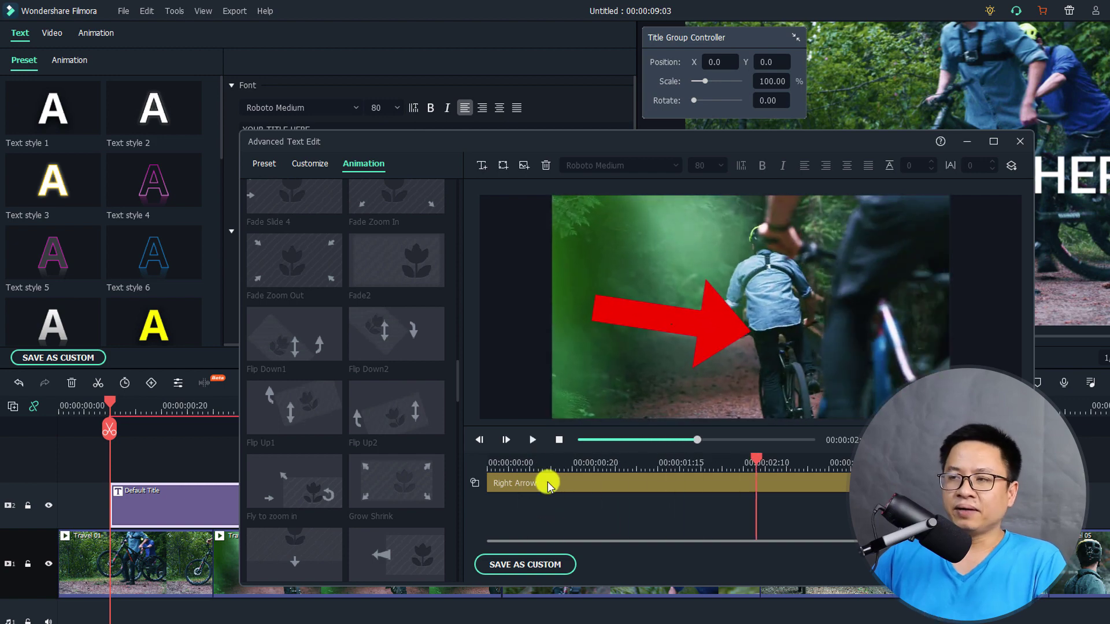
{"action": "left_click", "coordinate": [710, 333]}
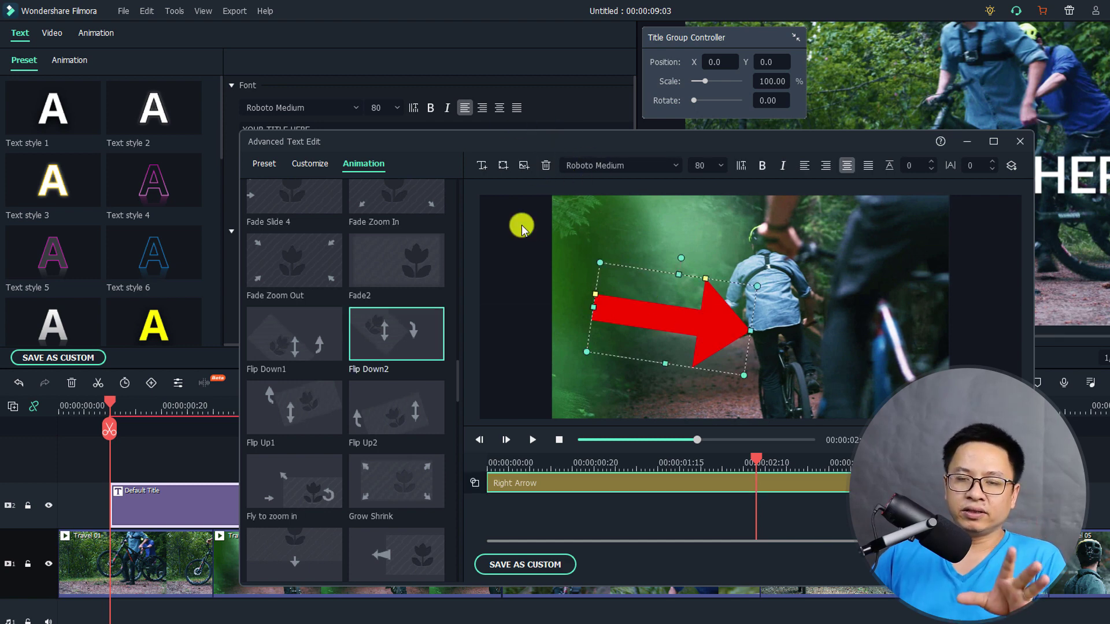
{"action": "left_click", "coordinate": [503, 166]}
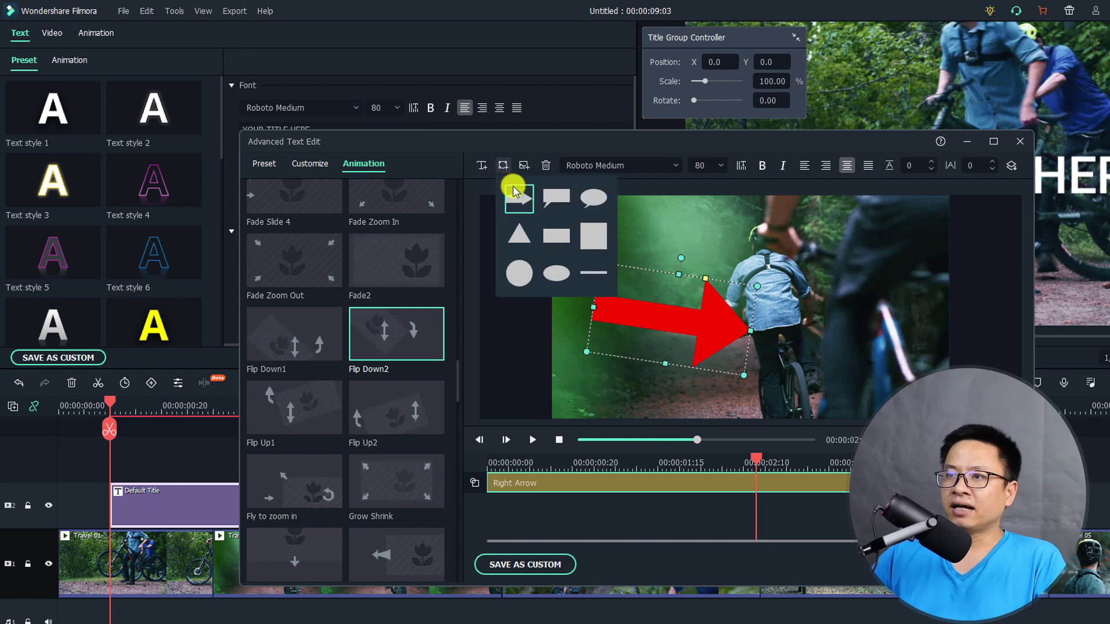
{"action": "left_click", "coordinate": [556, 279]}
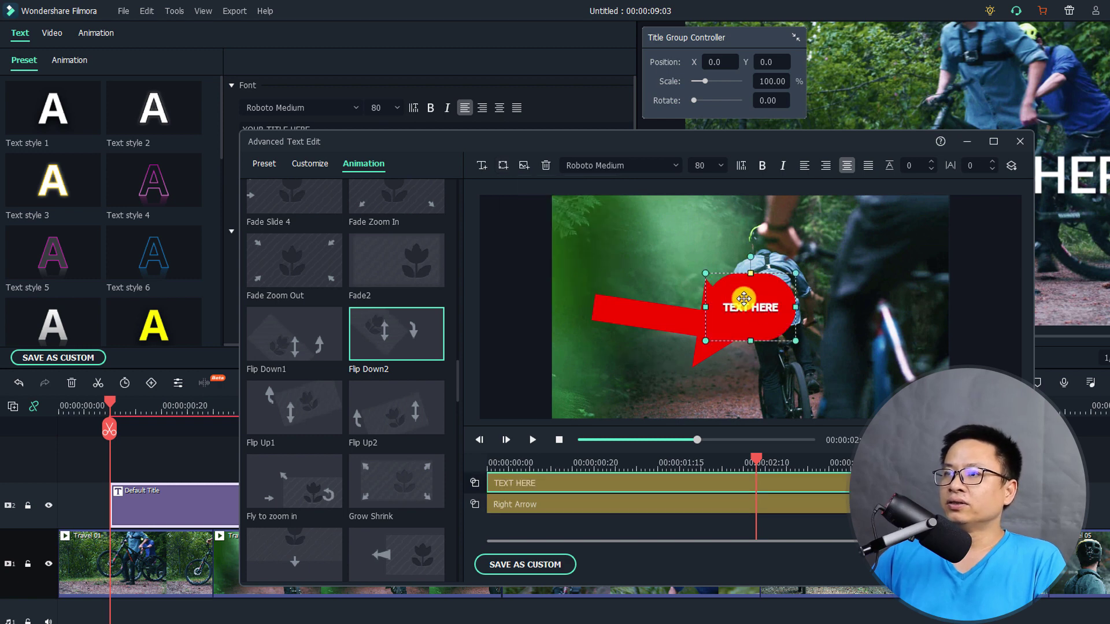
{"action": "left_click_drag", "start_coordinate": [796, 308], "coordinate": [934, 287]}
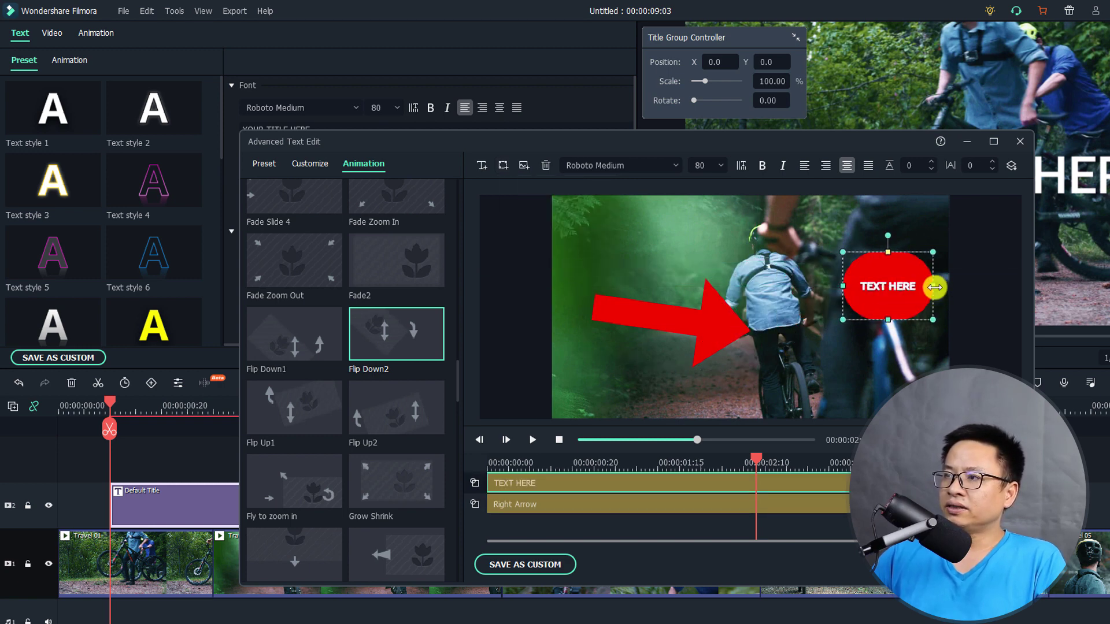
{"action": "left_click_drag", "start_coordinate": [934, 286], "coordinate": [857, 342]}
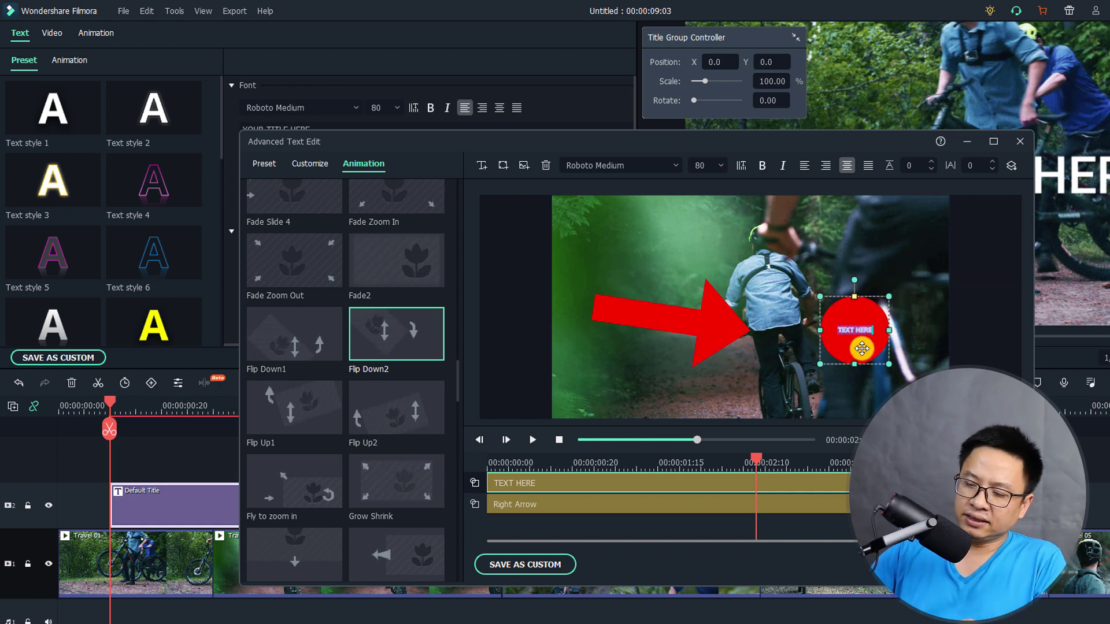
{"action": "type", "text": "ky Nguyen"}
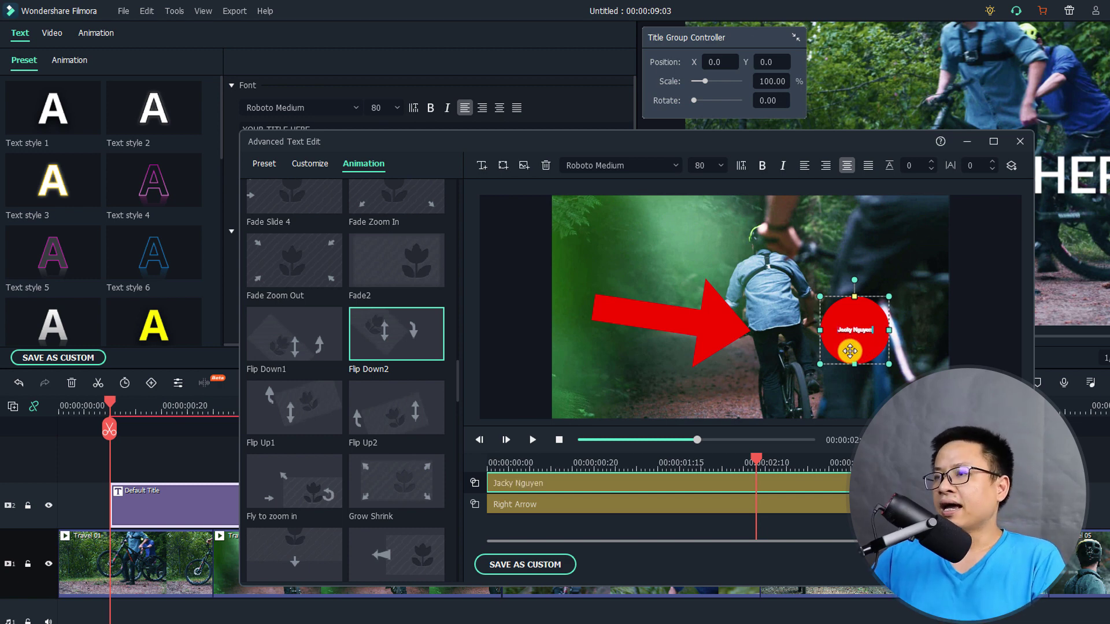
{"action": "left_click", "coordinate": [917, 344]}
{"action": "left_click", "coordinate": [851, 345]}
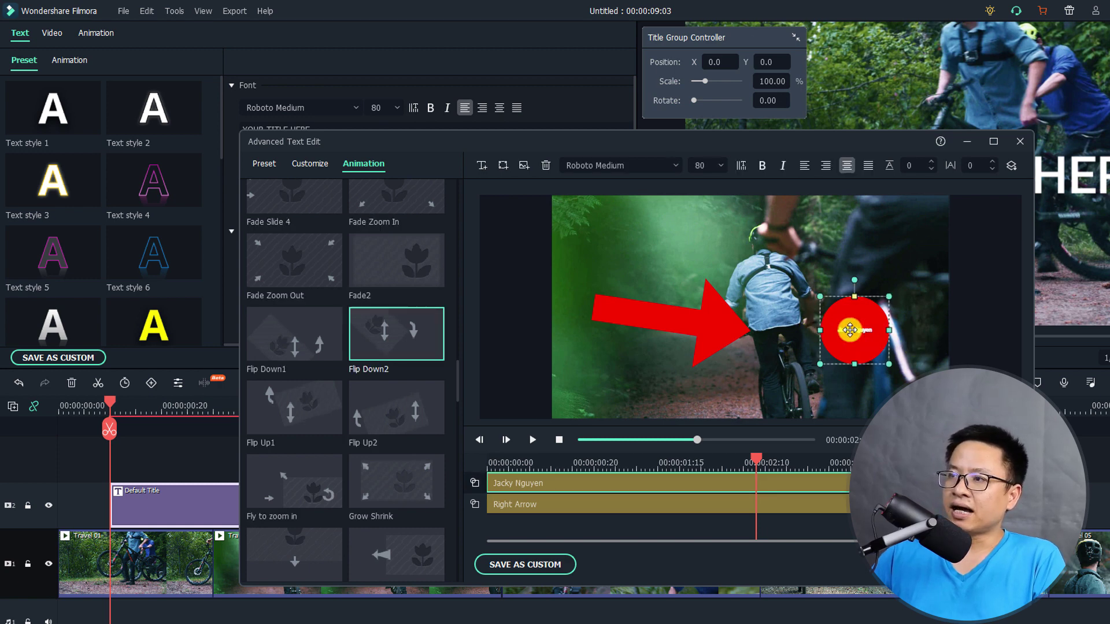
{"action": "left_click_drag", "start_coordinate": [820, 364], "coordinate": [854, 303]}
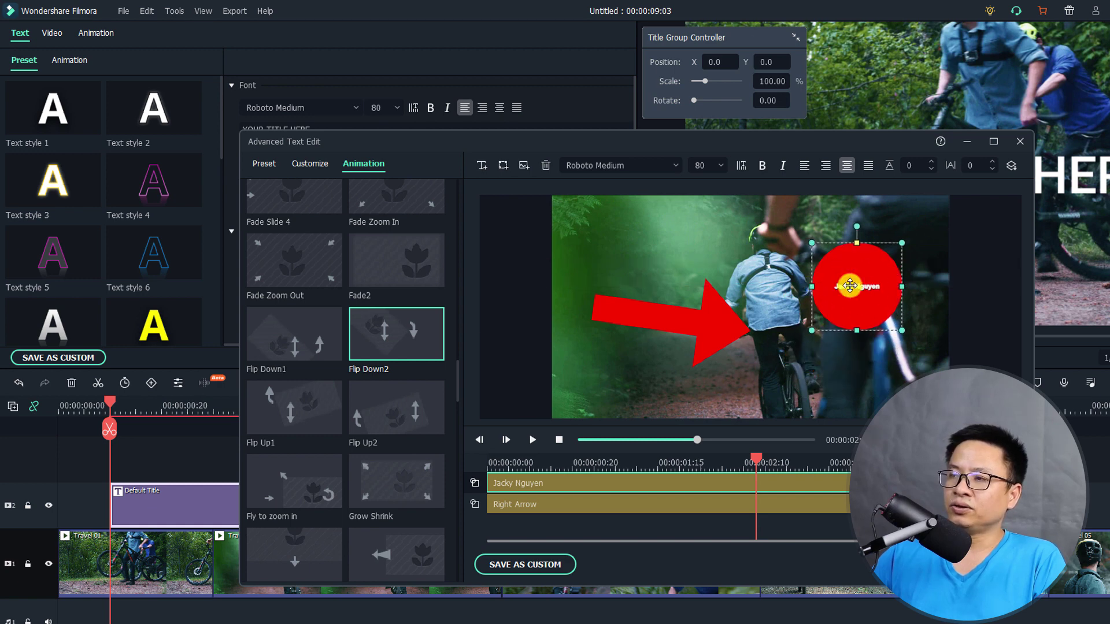
{"action": "left_click", "coordinate": [310, 163]}
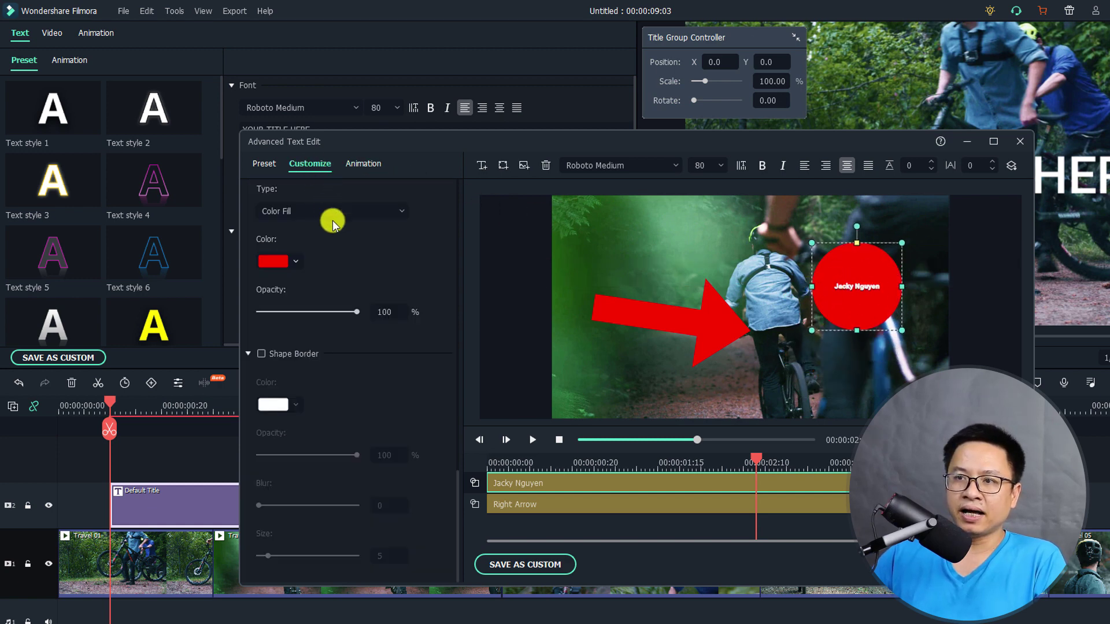
{"action": "left_click", "coordinate": [261, 353]}
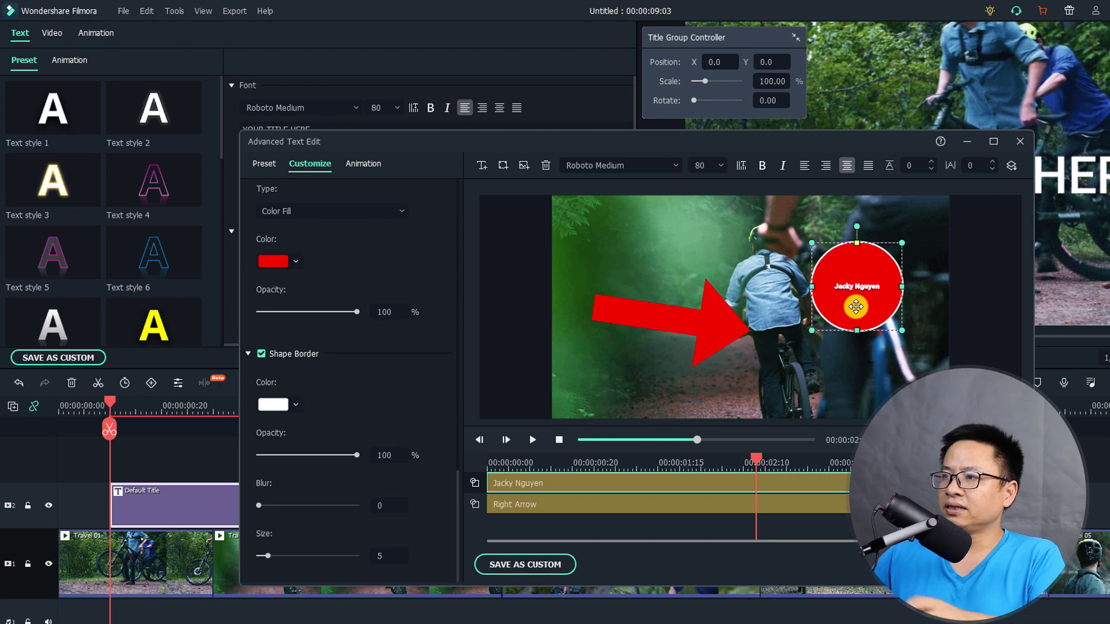
{"action": "key", "text": "Delete"}
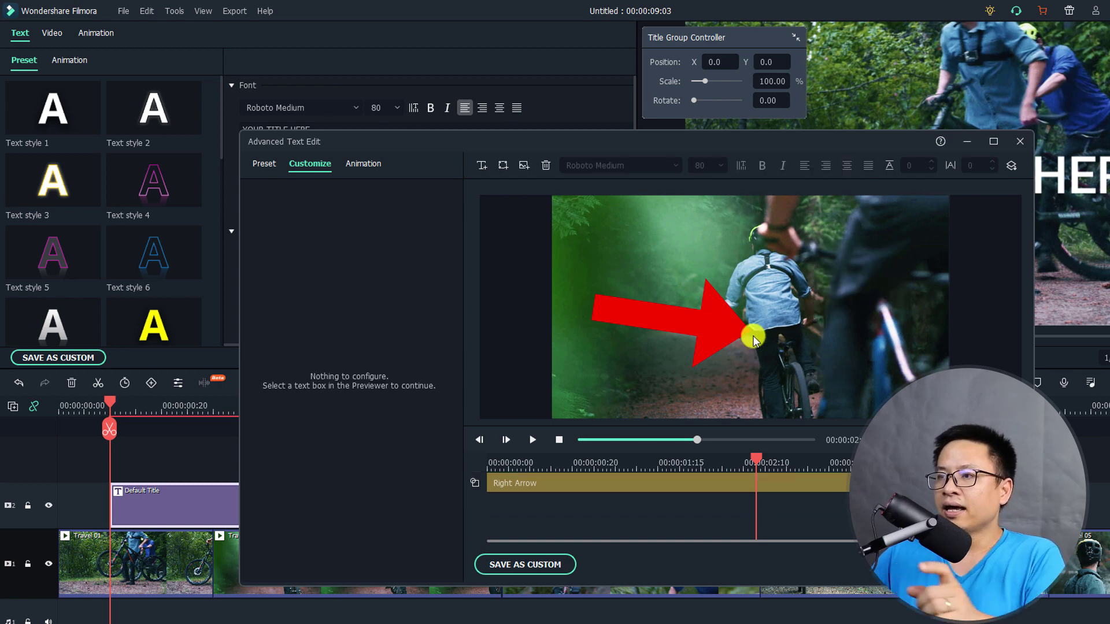
- Save the red arrow as a custom title named 'Arrow 1'
{"action": "left_click", "coordinate": [721, 320]}
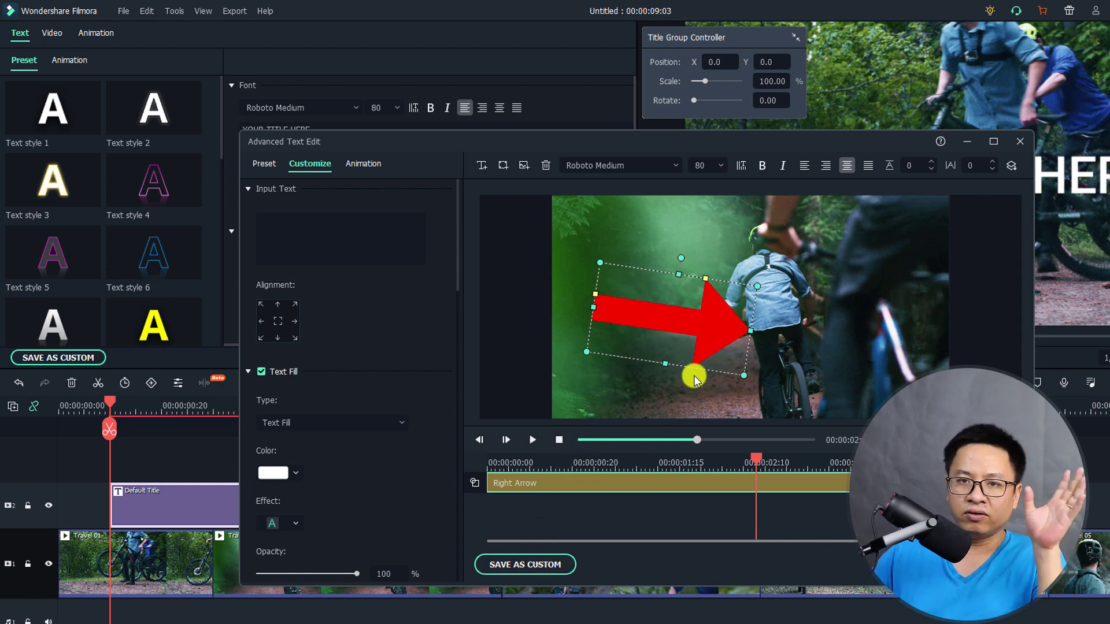
{"action": "left_click", "coordinate": [516, 564]}
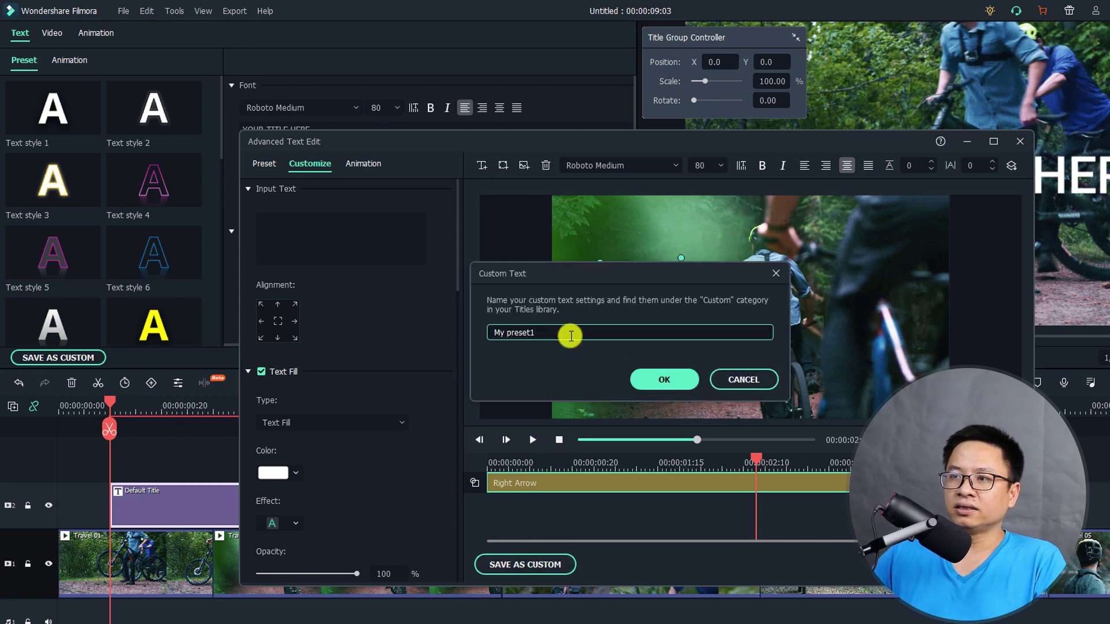
{"action": "left_click_drag", "start_coordinate": [542, 331], "coordinate": [481, 334]}
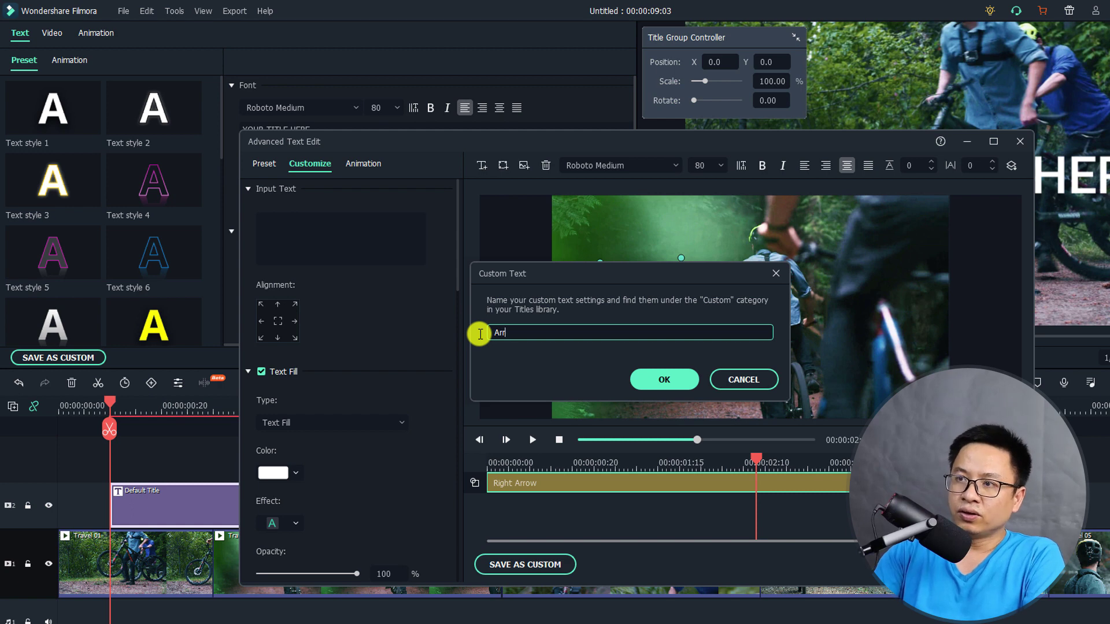
{"action": "type", "text": "Arrow 1"}
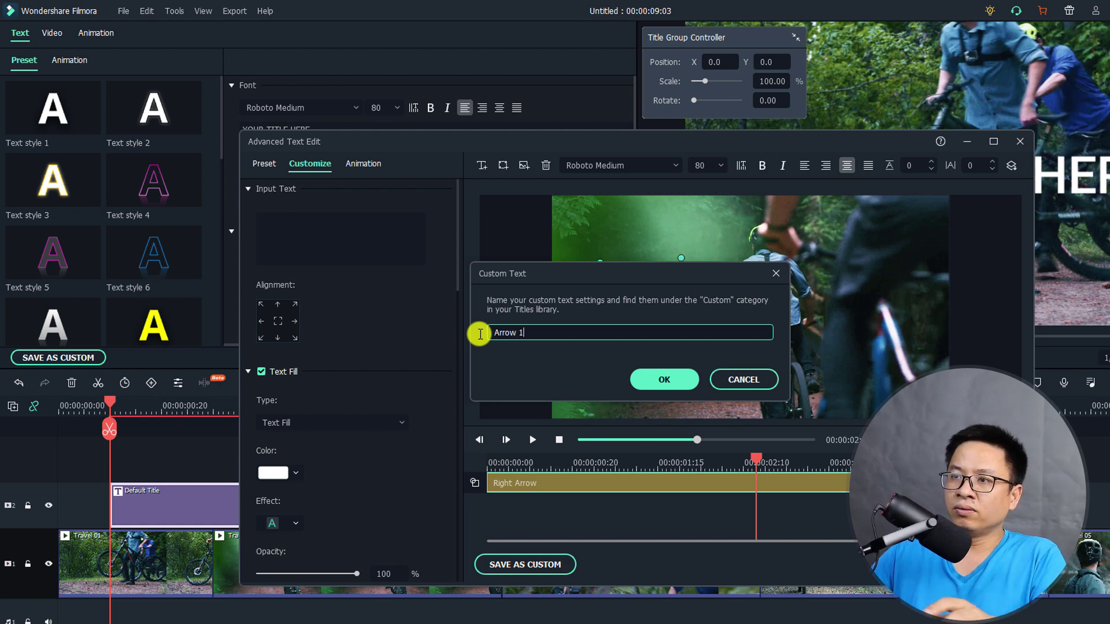
{"action": "left_click", "coordinate": [663, 380]}
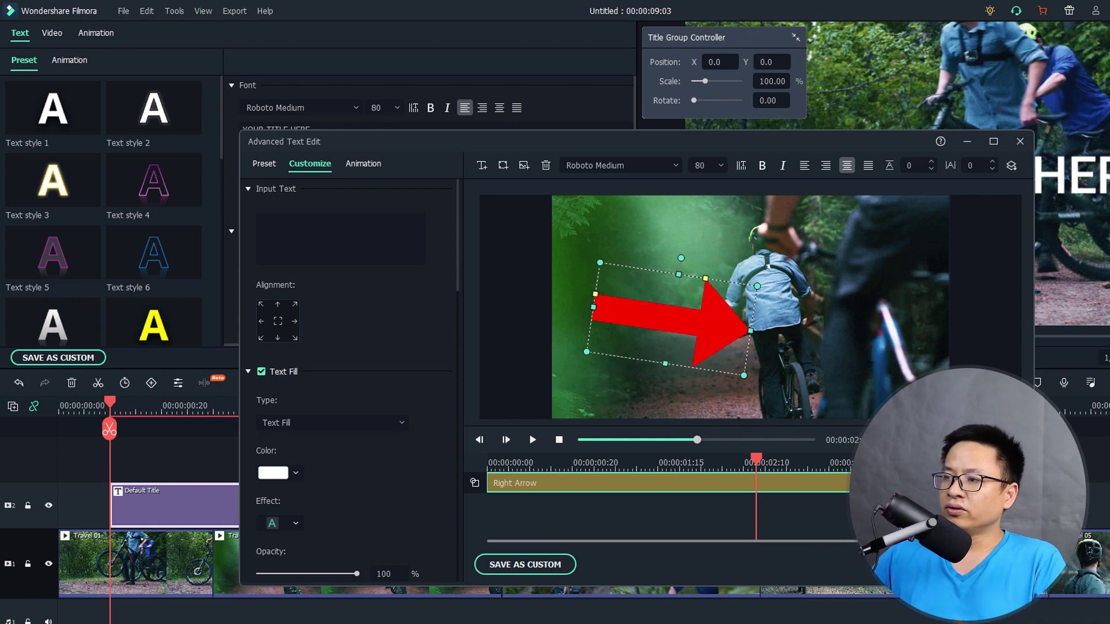
- Close the title editors and preview the red arrow over the cycling clip from the timeline start
{"action": "left_click", "coordinate": [848, 580]}
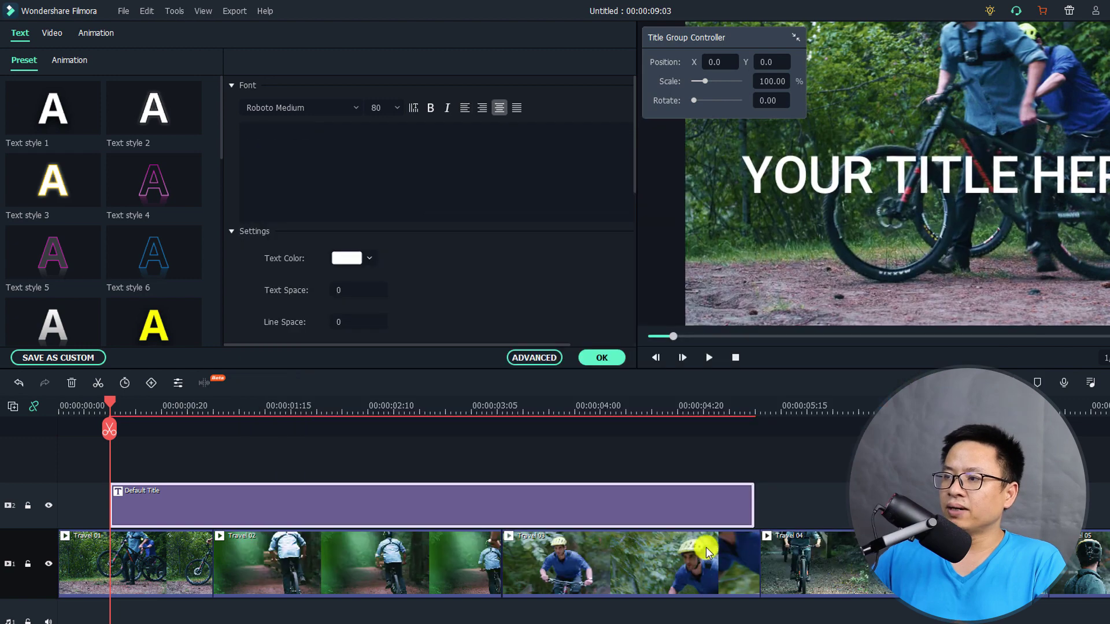
{"action": "left_click", "coordinate": [585, 364]}
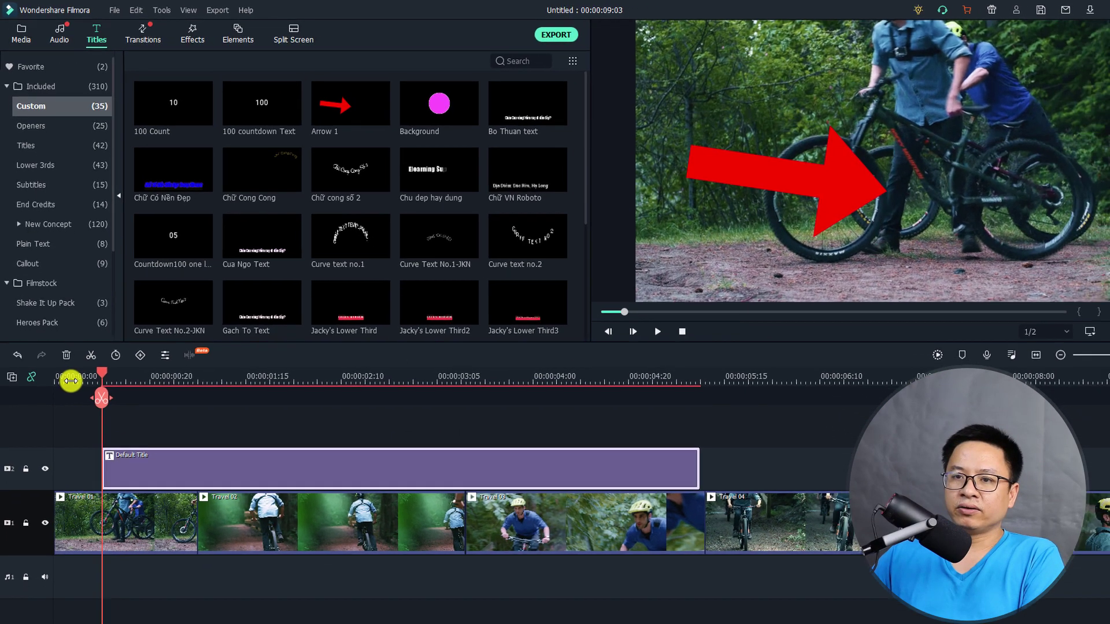
{"action": "left_click", "coordinate": [84, 413]}
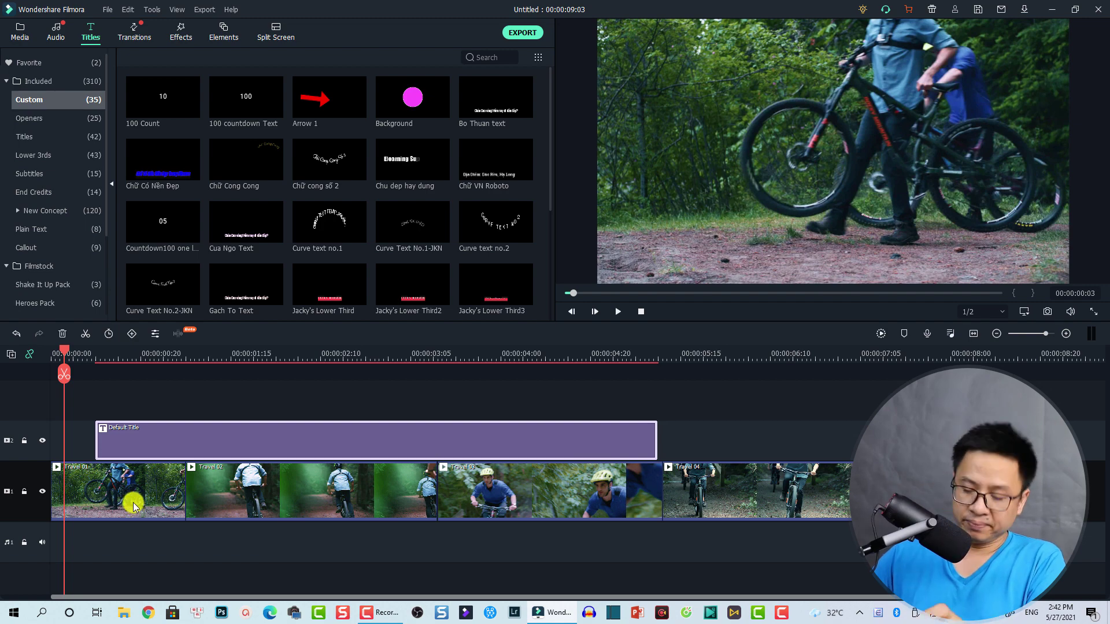
{"action": "key", "text": "space"}
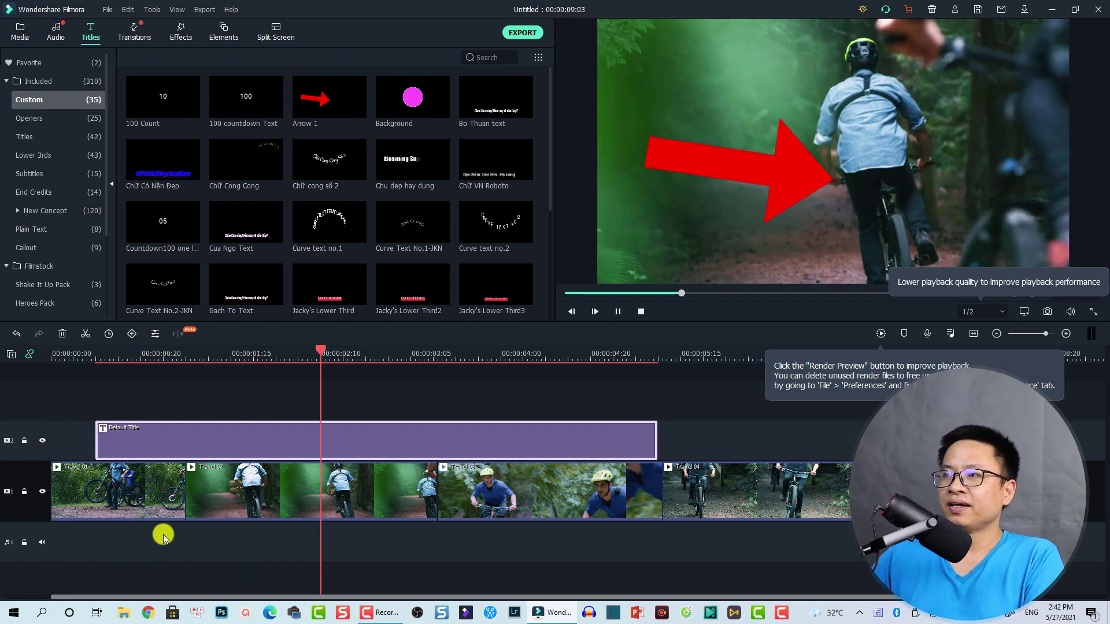
{"action": "key", "text": "space"}
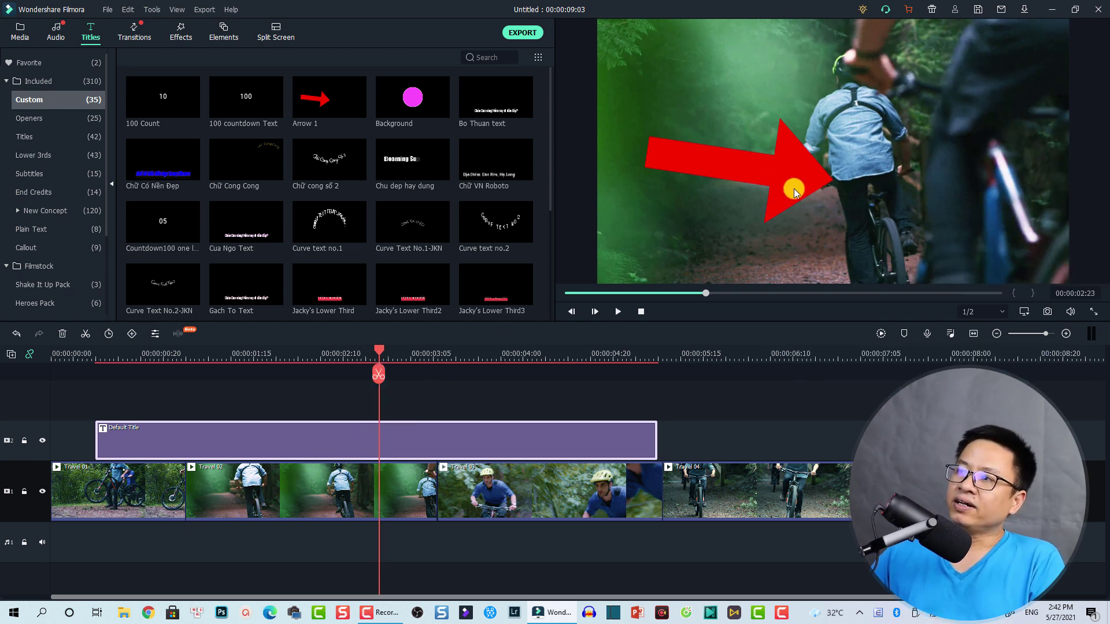
- Reopen the Default Title clip, shrink the red arrow and move it up-right beside the rider
{"action": "double_click", "coordinate": [390, 439]}
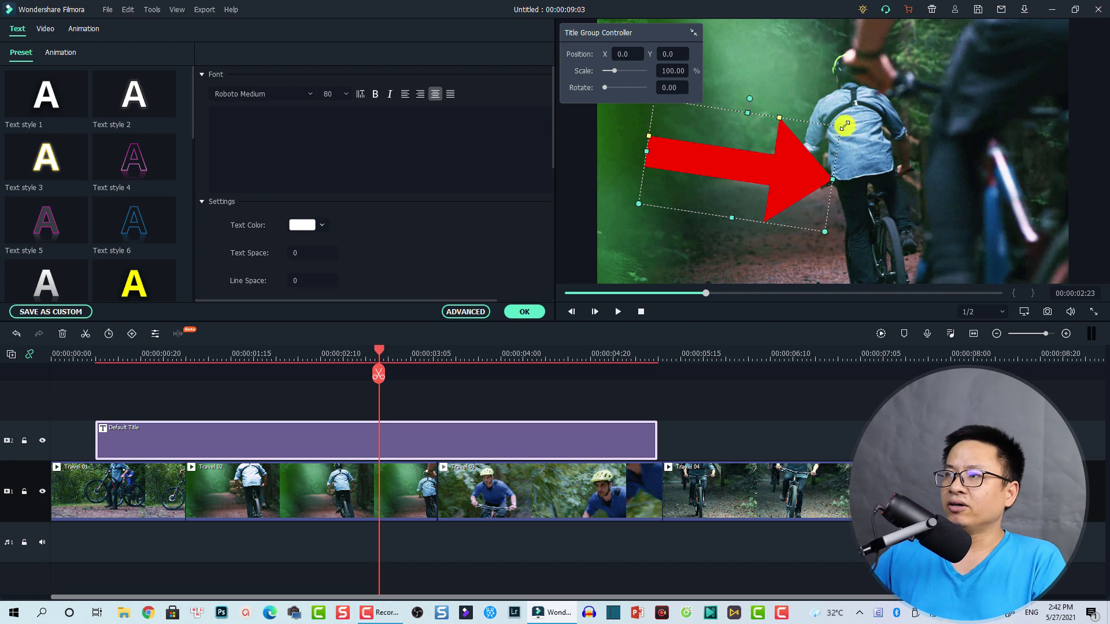
{"action": "left_click_drag", "start_coordinate": [844, 126], "coordinate": [805, 151]}
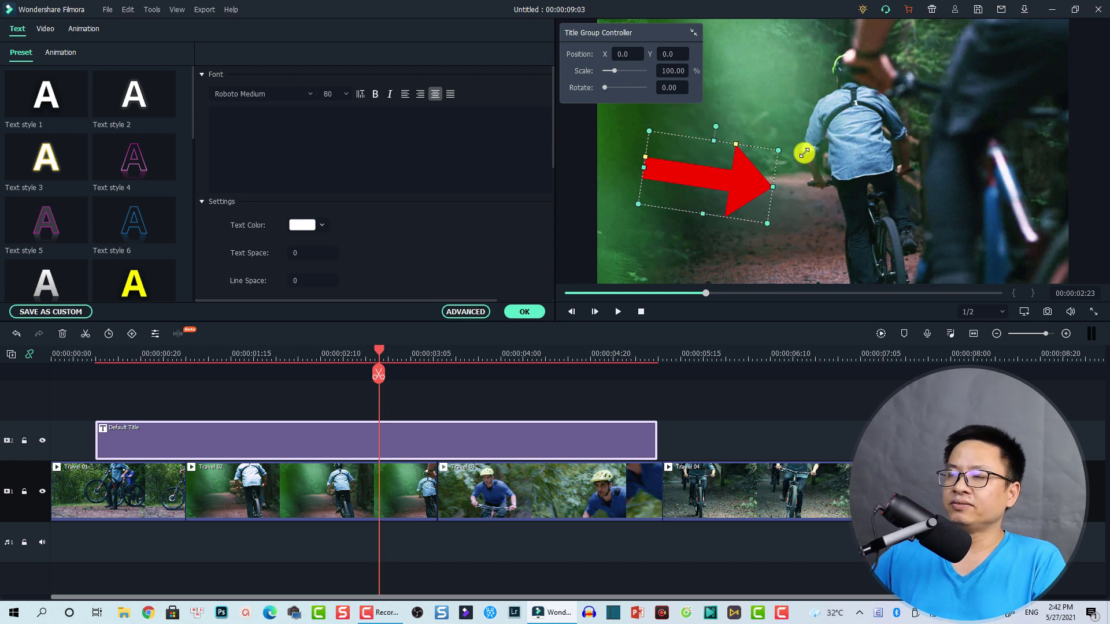
{"action": "left_click_drag", "start_coordinate": [713, 179], "coordinate": [754, 202]}
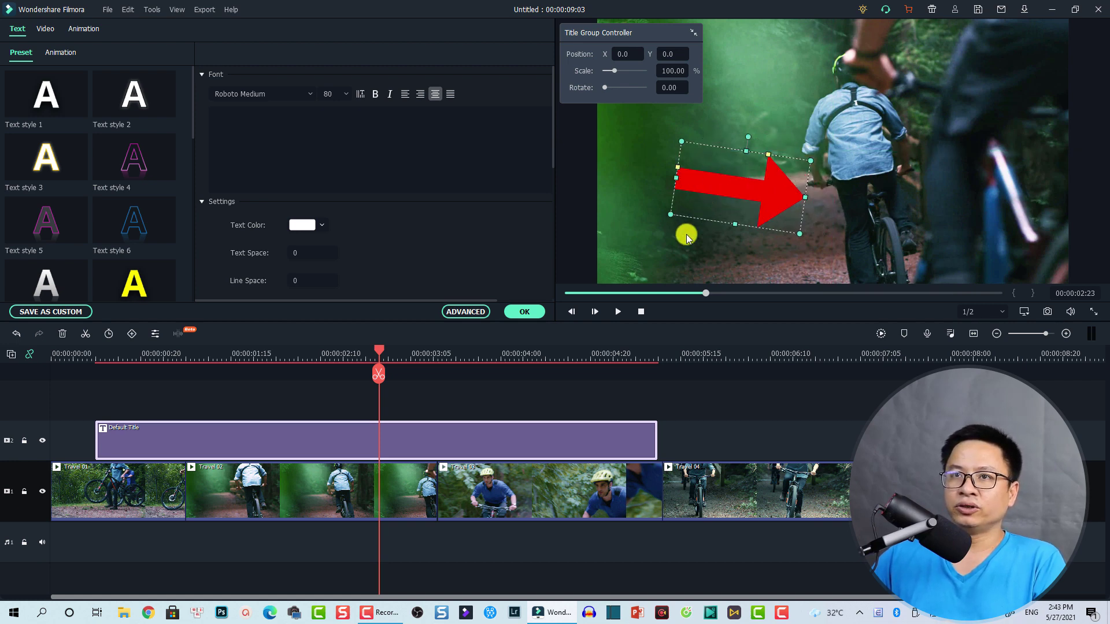
{"action": "left_click", "coordinate": [61, 54]}
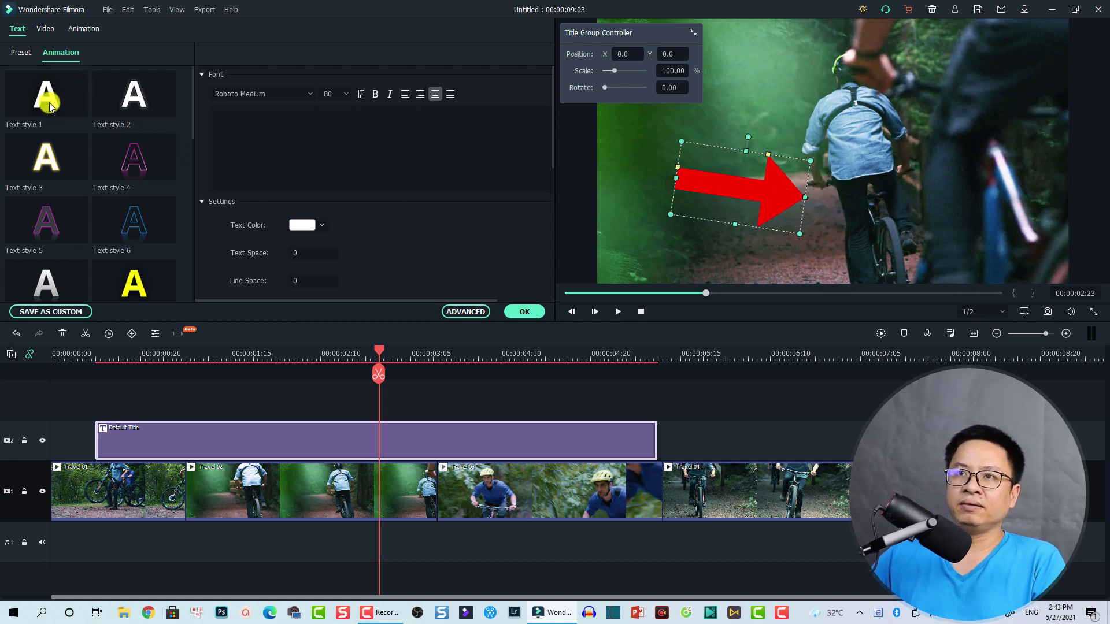
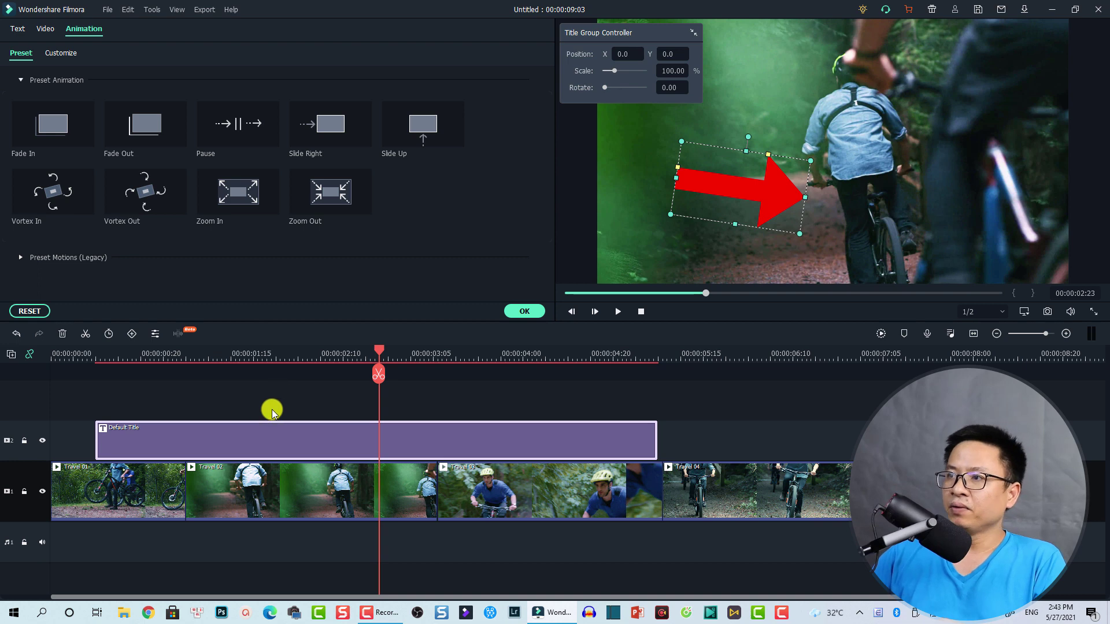
- Dismiss the title clip's menu and close the preset animation settings with OK
{"action": "right_click", "coordinate": [362, 439]}
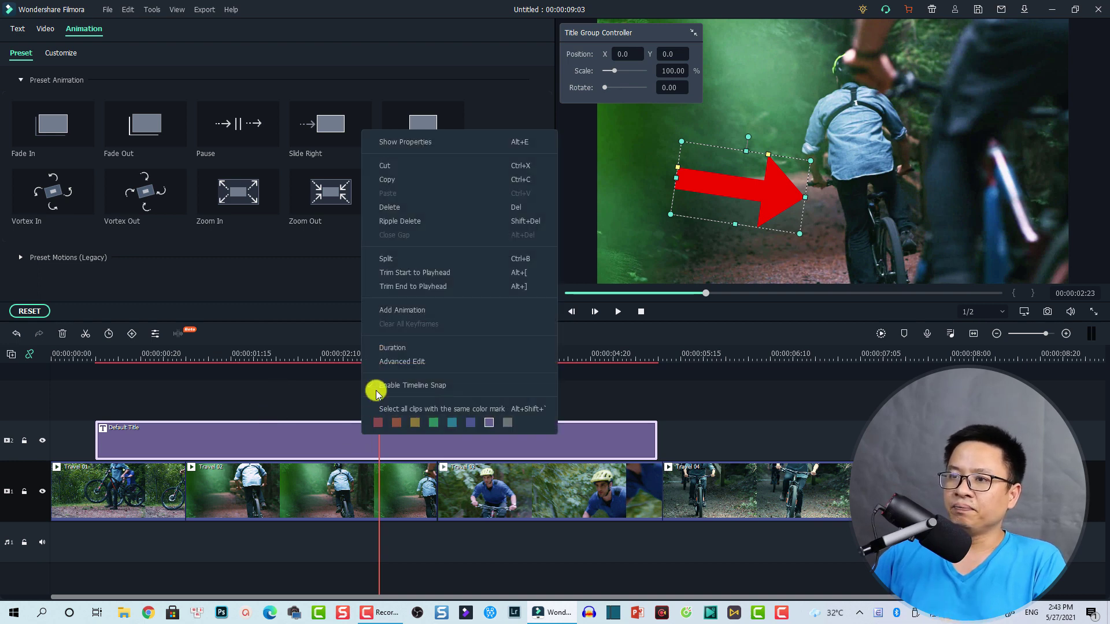
{"action": "left_click", "coordinate": [322, 435]}
{"action": "left_click", "coordinate": [521, 311]}
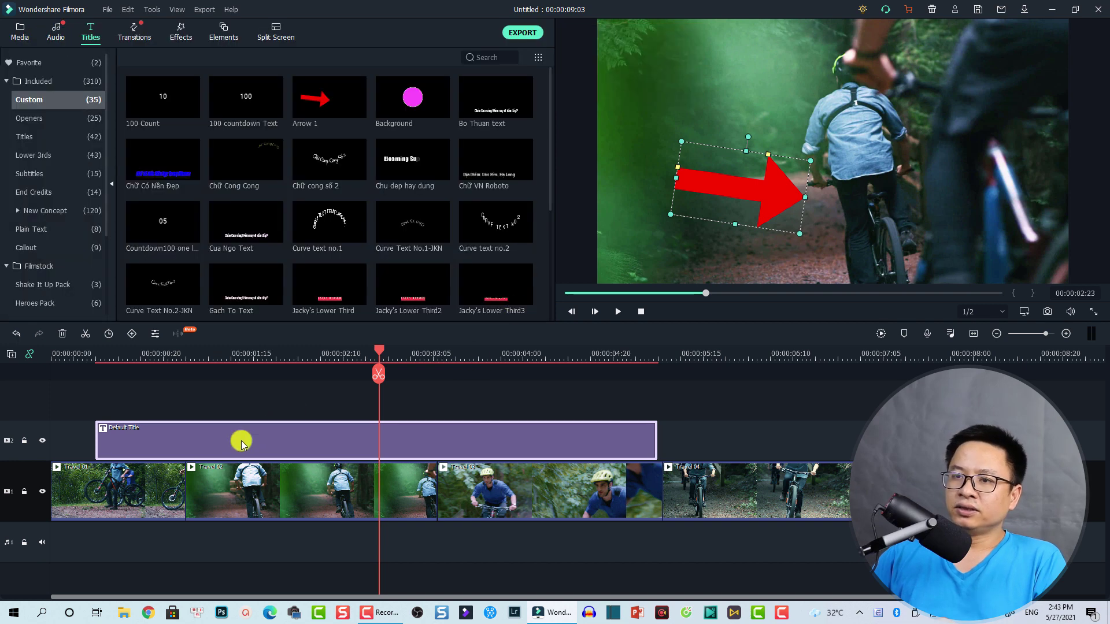
- Apply No Animation to the arrow title's text and confirm with OK
{"action": "double_click", "coordinate": [241, 441]}
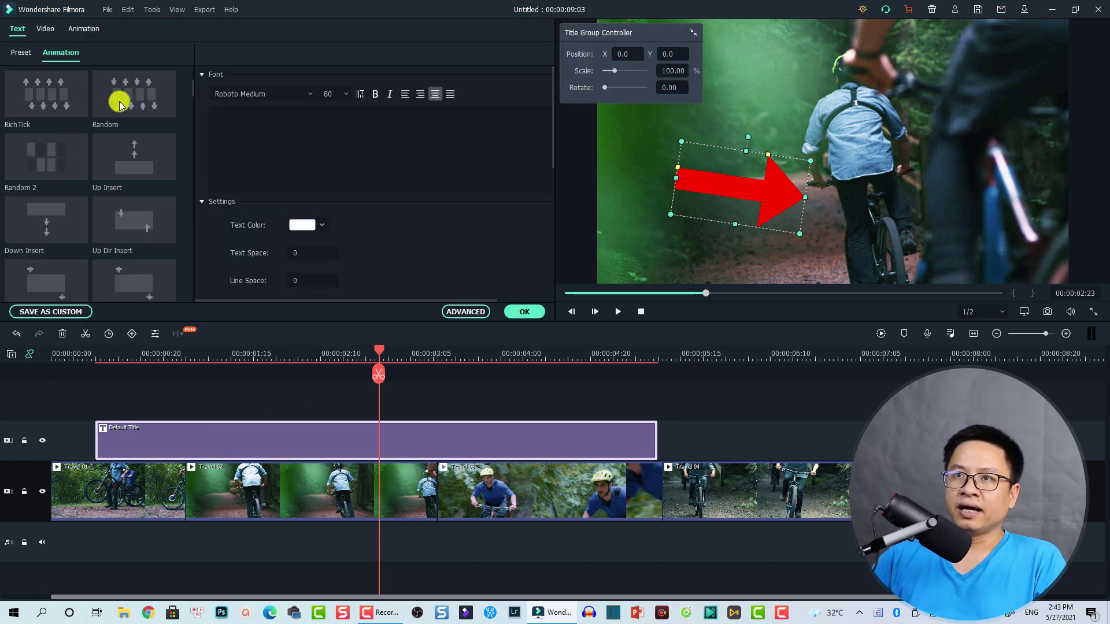
{"action": "scroll", "coordinate": [128, 107], "scroll_direction": "up", "scroll_amount": 3}
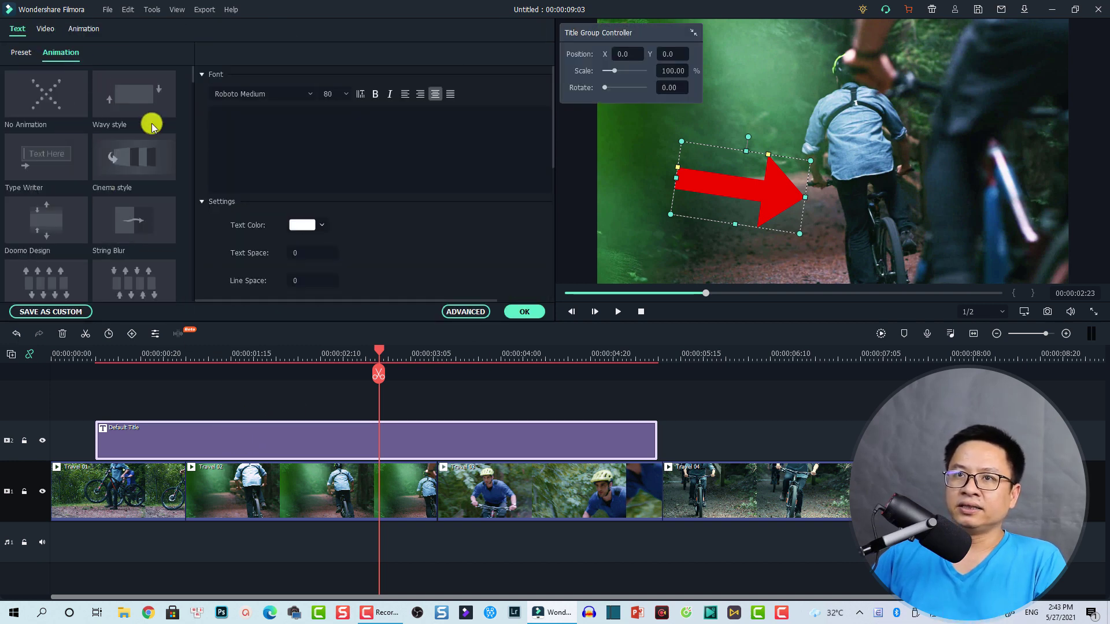
{"action": "double_click", "coordinate": [47, 102]}
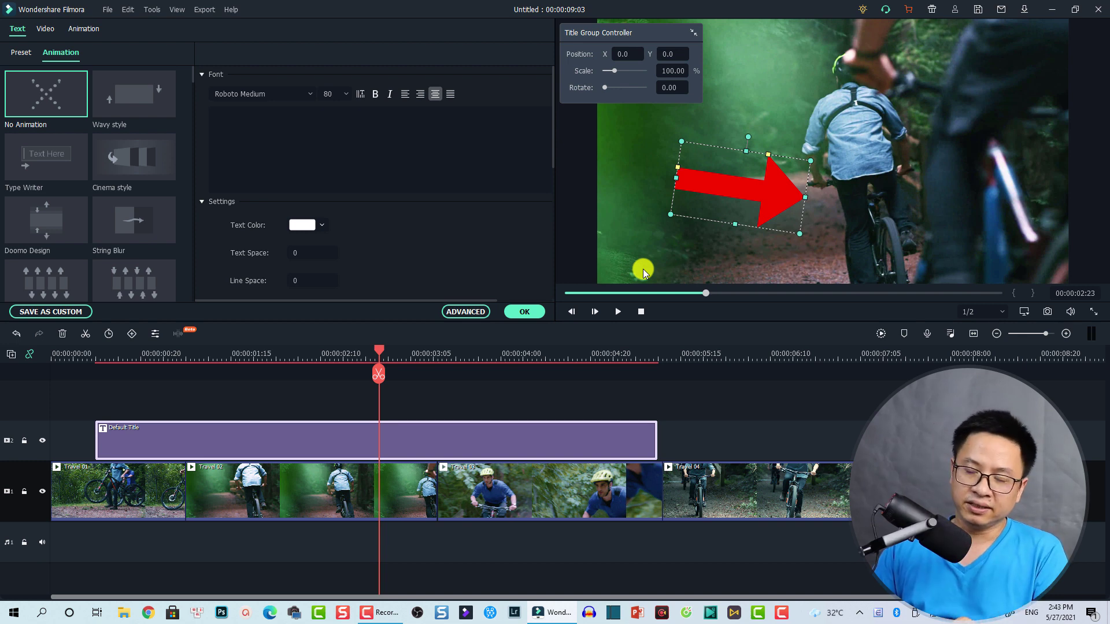
{"action": "left_click", "coordinate": [524, 313]}
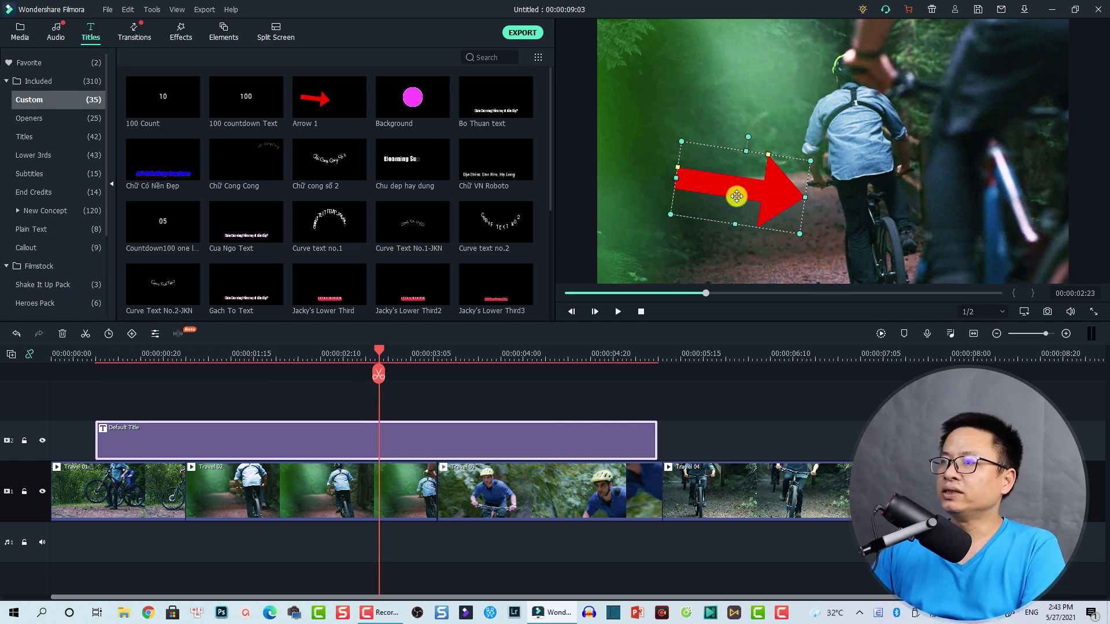
- Rotate the arrow to 0, slide it left until only its tip shows, and return to 00:00:00:10
{"action": "left_click_drag", "start_coordinate": [748, 137], "coordinate": [738, 138]}
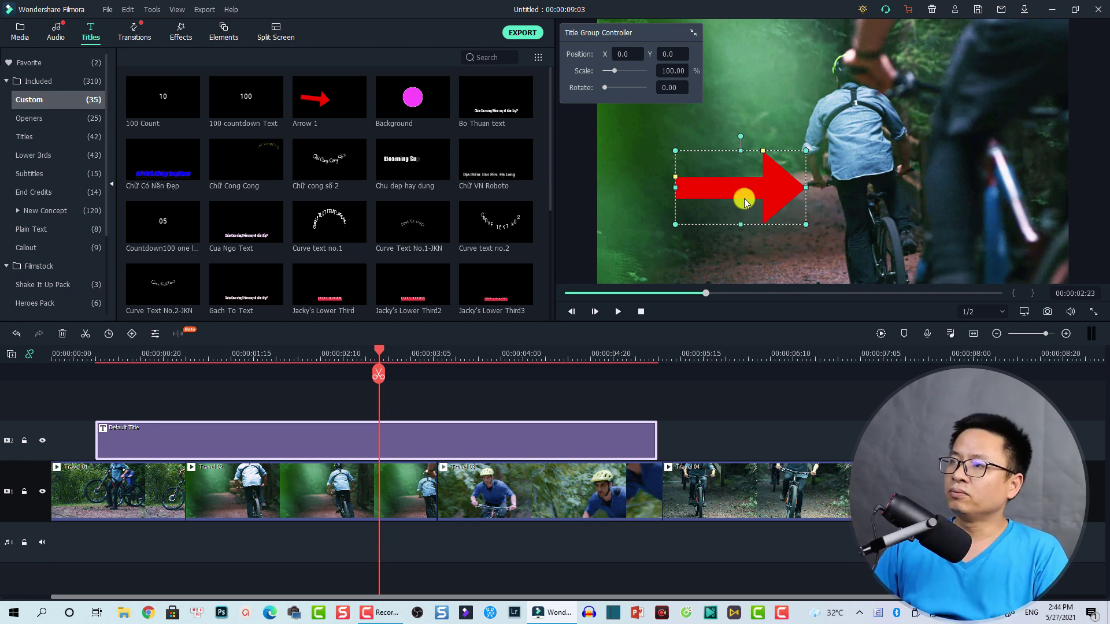
{"action": "left_click_drag", "start_coordinate": [767, 190], "coordinate": [558, 187]}
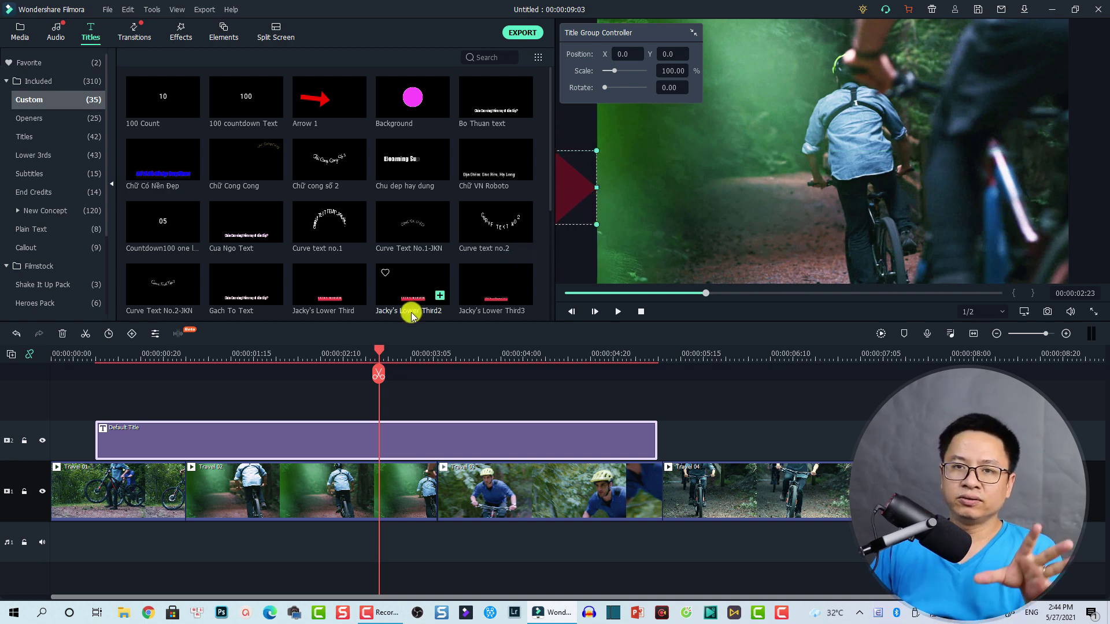
{"action": "left_click_drag", "start_coordinate": [377, 350], "coordinate": [97, 380]}
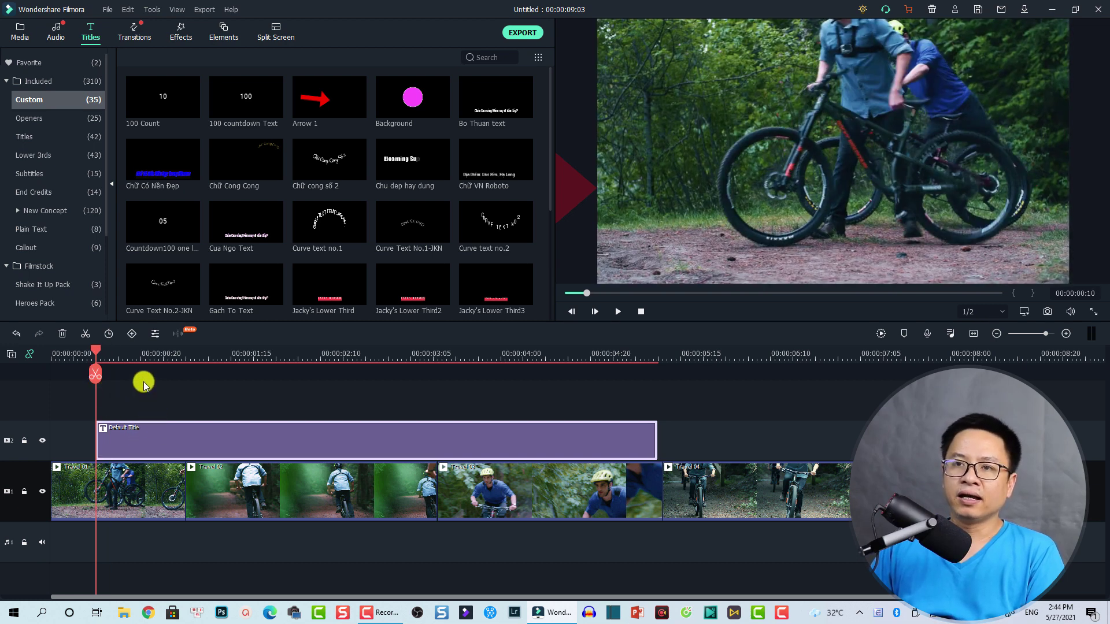
- Keyframe the arrow so it reaches Position X 506 at 00:00:01:07
{"action": "left_click", "coordinate": [132, 334]}
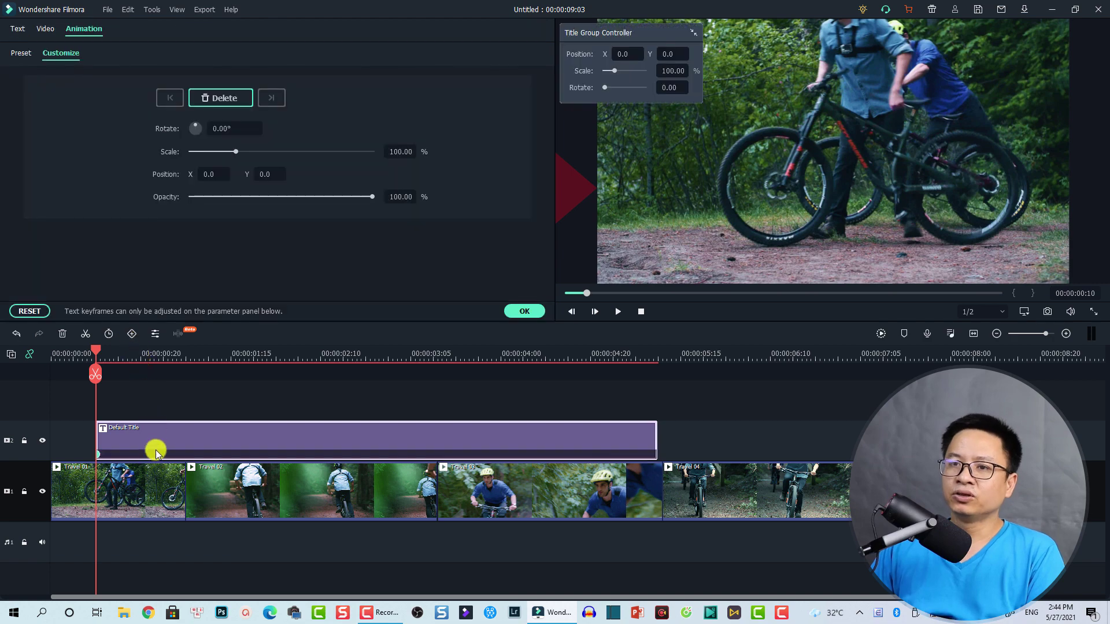
{"action": "left_click", "coordinate": [197, 356]}
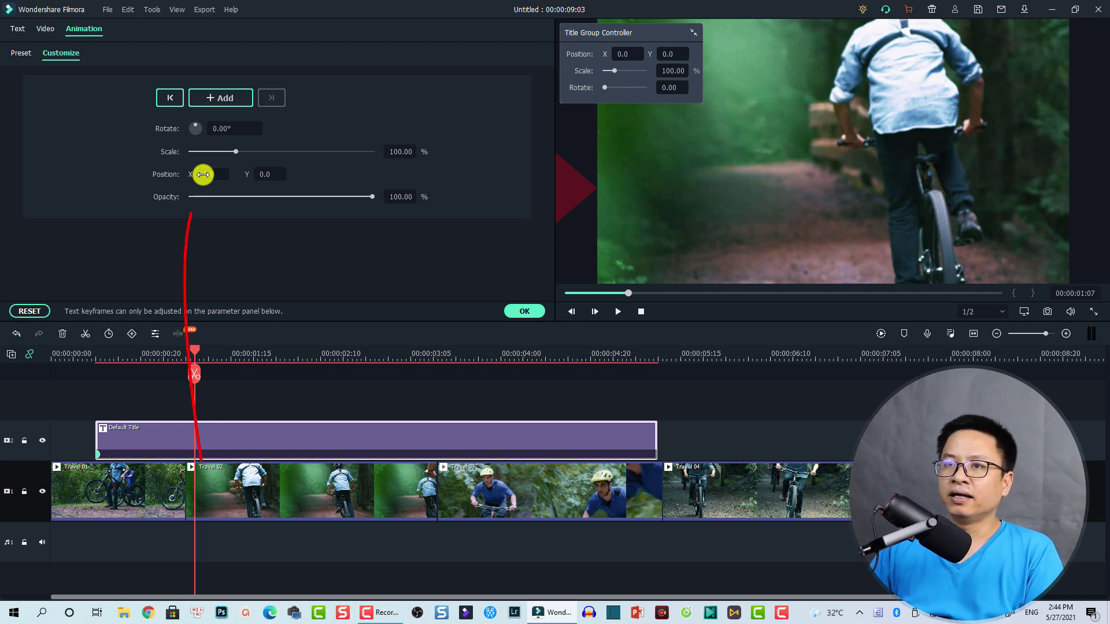
{"action": "mouse_move", "coordinate": [202, 174]}
{"action": "left_mouse_down"}
{"action": "mouse_move", "coordinate": [169, 169]}
{"action": "mouse_move", "coordinate": [198, 173]}
{"action": "left_mouse_up"}
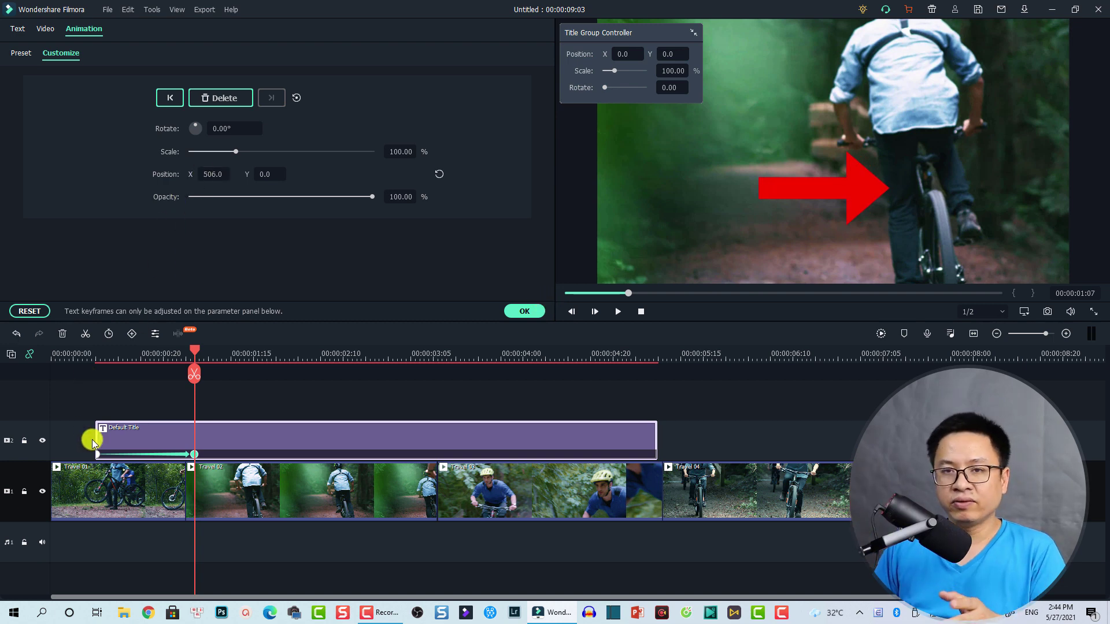
- Preview the arrow's slide-in from the start and confirm the keyframe animation
{"action": "left_click", "coordinate": [60, 357]}
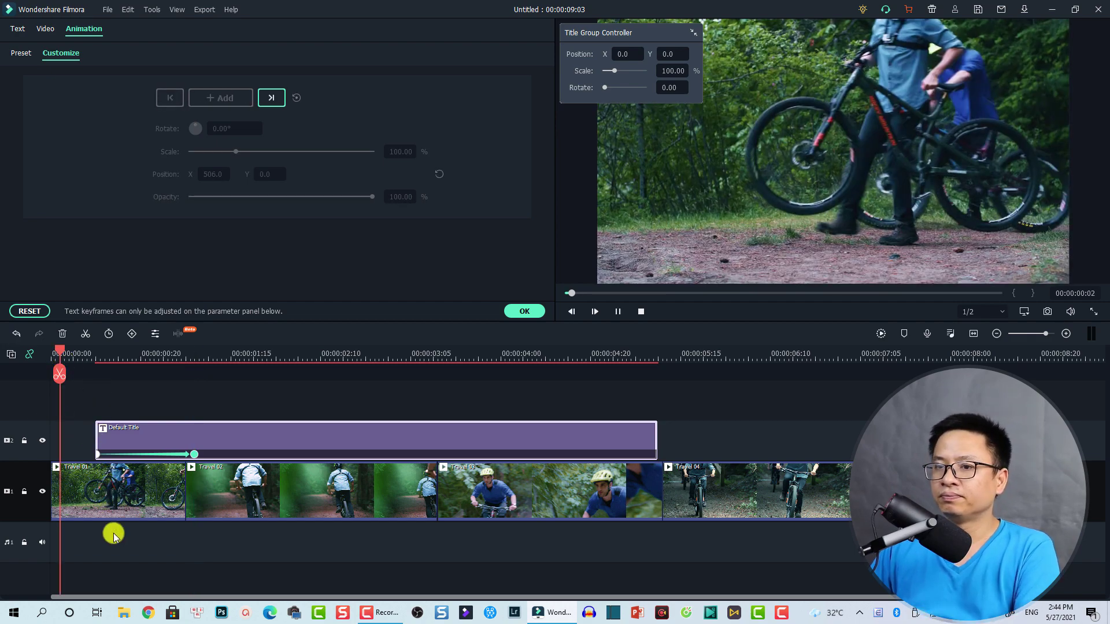
{"action": "key", "text": "space"}
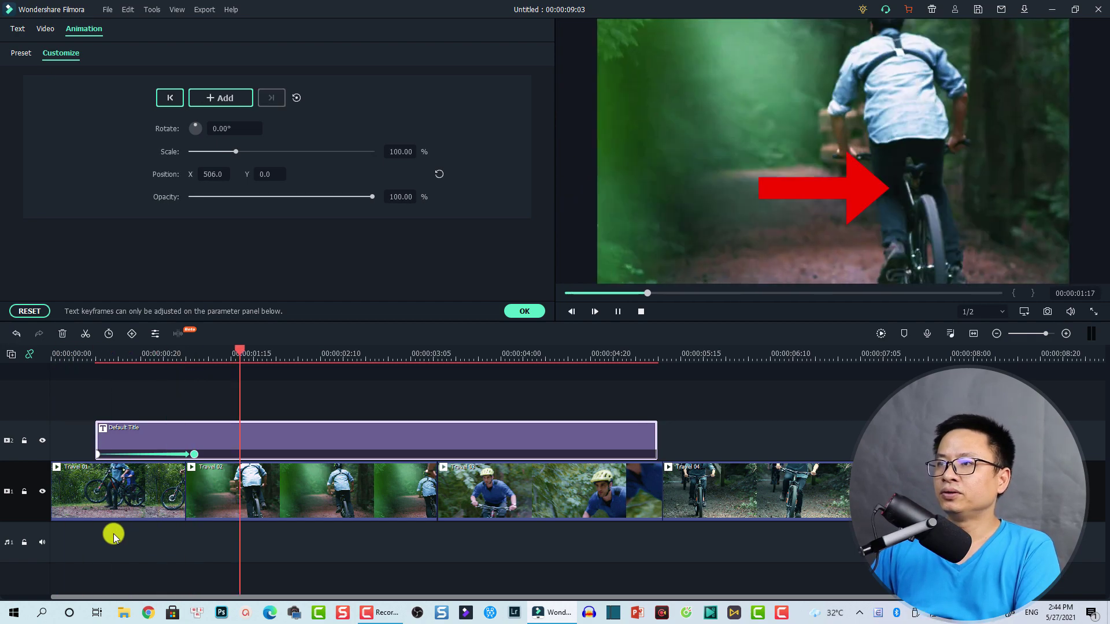
{"action": "key", "text": "space"}
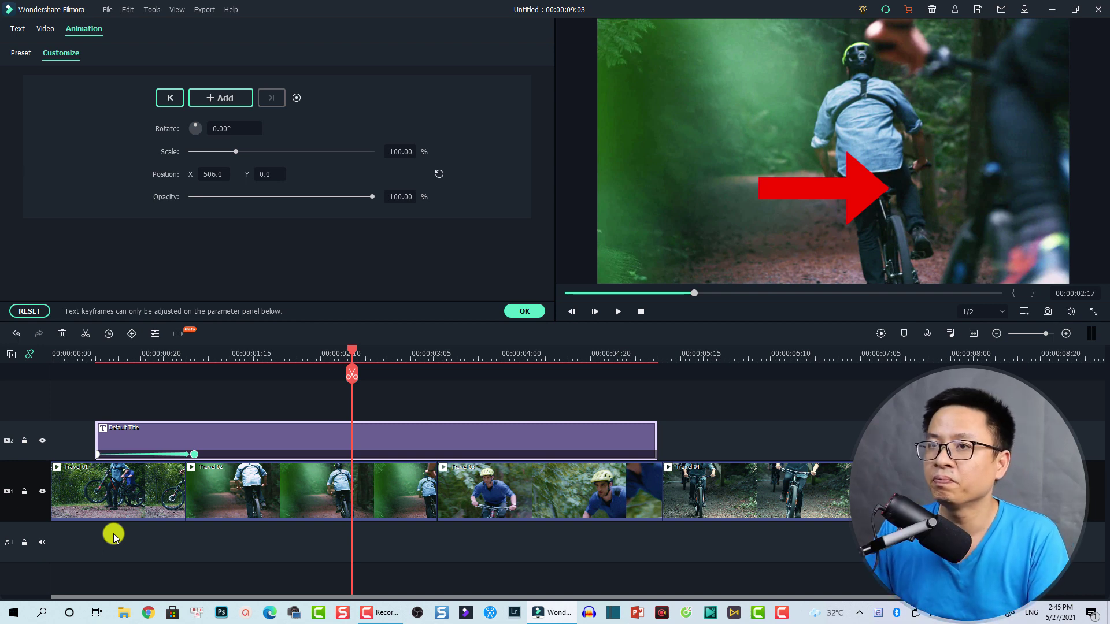
{"action": "left_click", "coordinate": [525, 312]}
{"action": "left_click", "coordinate": [19, 38]}
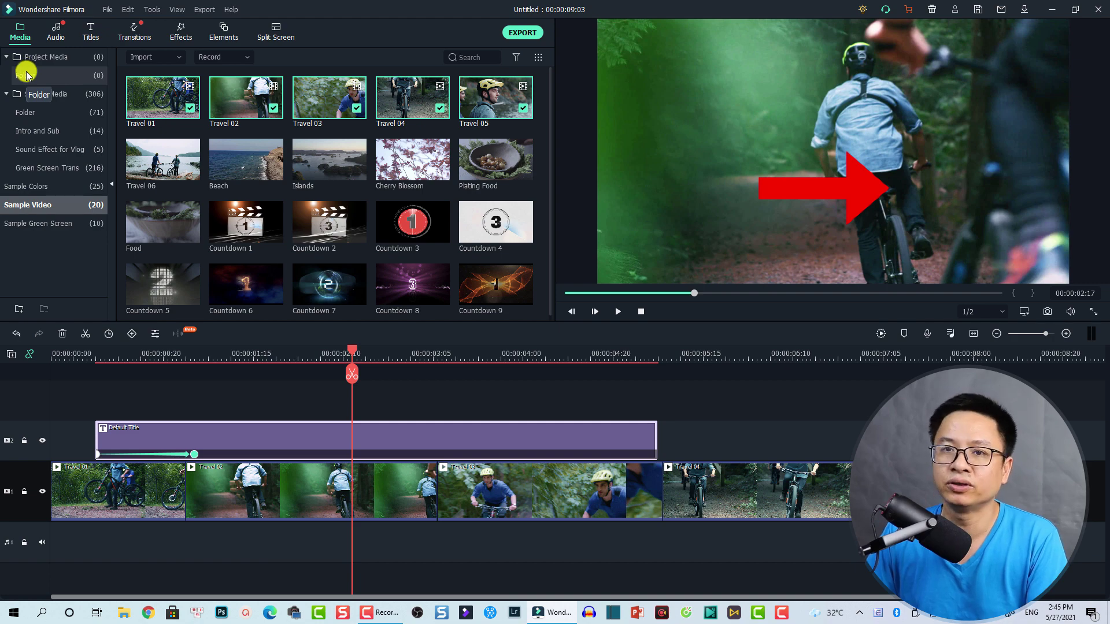
{"action": "left_click", "coordinate": [26, 74]}
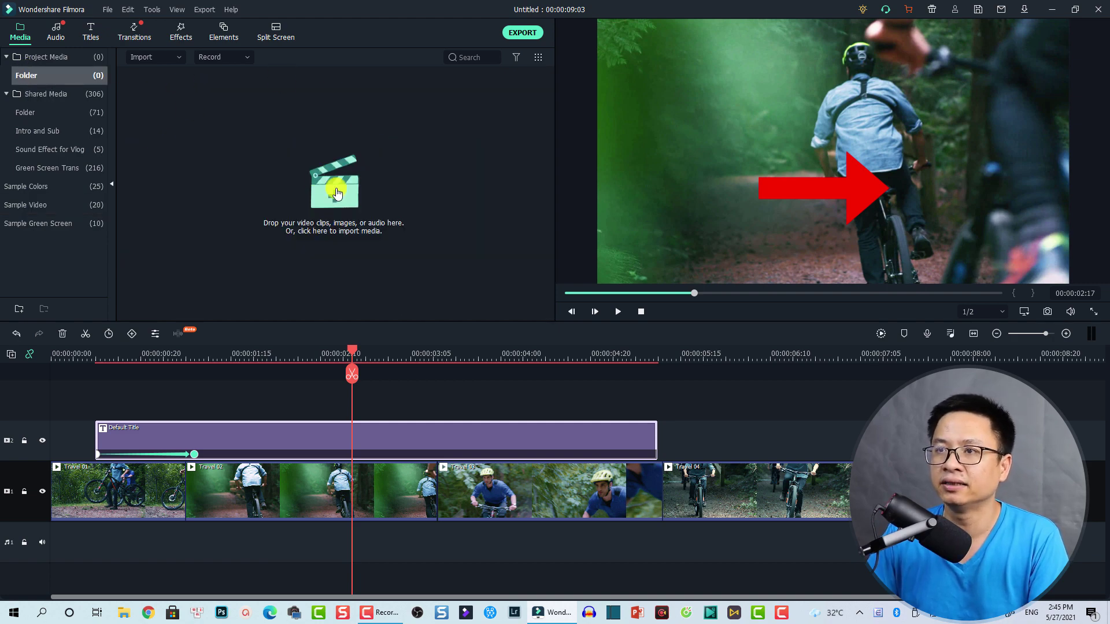
{"action": "left_click", "coordinate": [367, 199]}
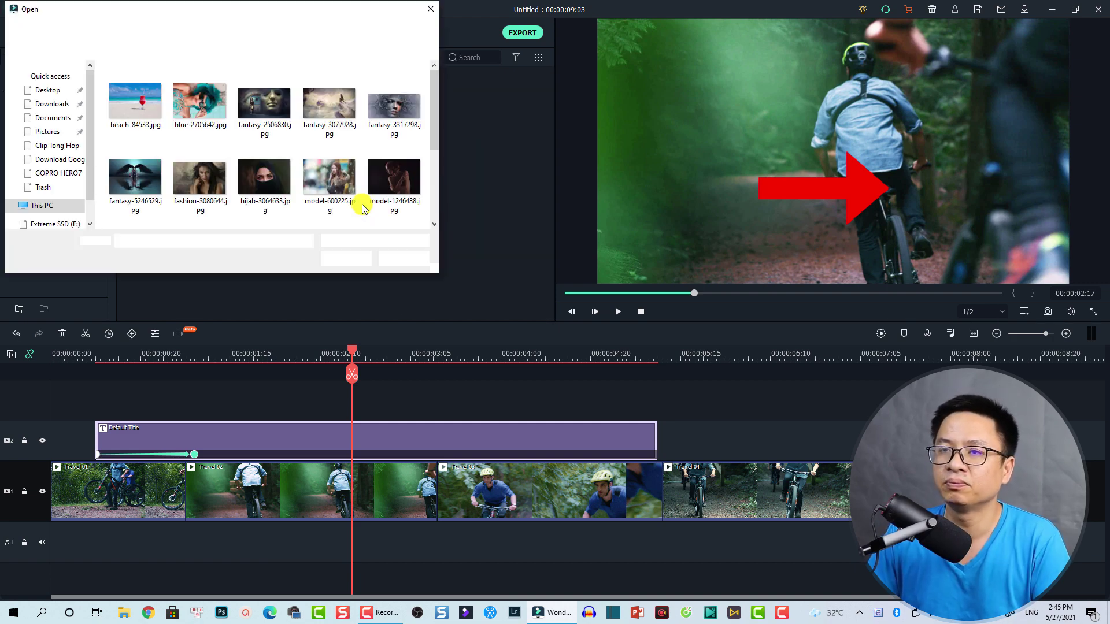
{"action": "left_click", "coordinate": [48, 114]}
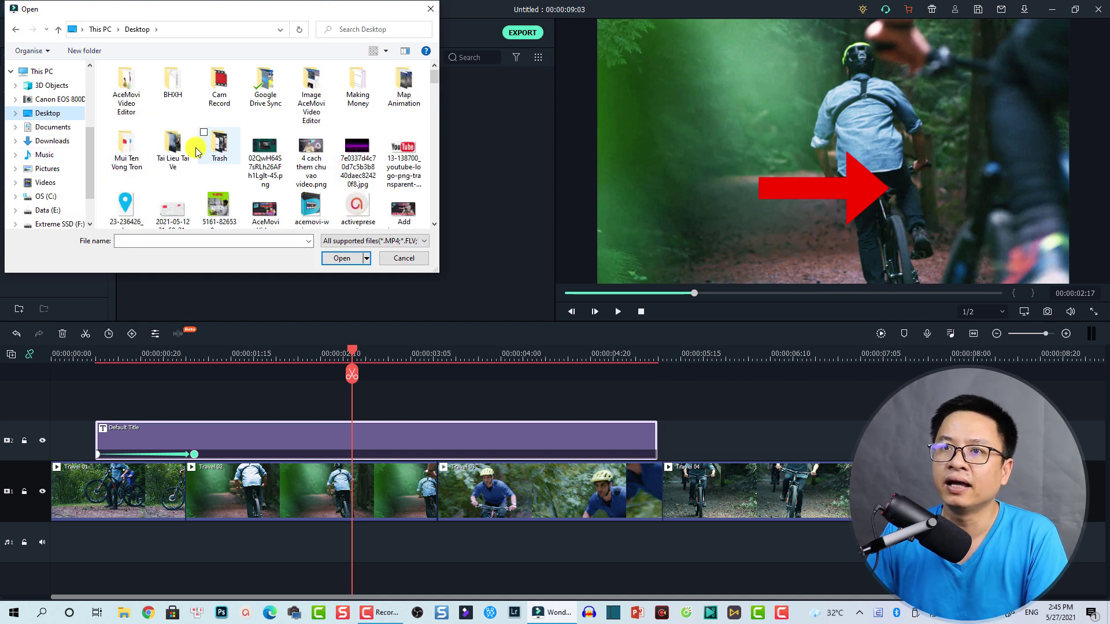
{"action": "left_click", "coordinate": [134, 156]}
{"action": "double_click", "coordinate": [133, 156]}
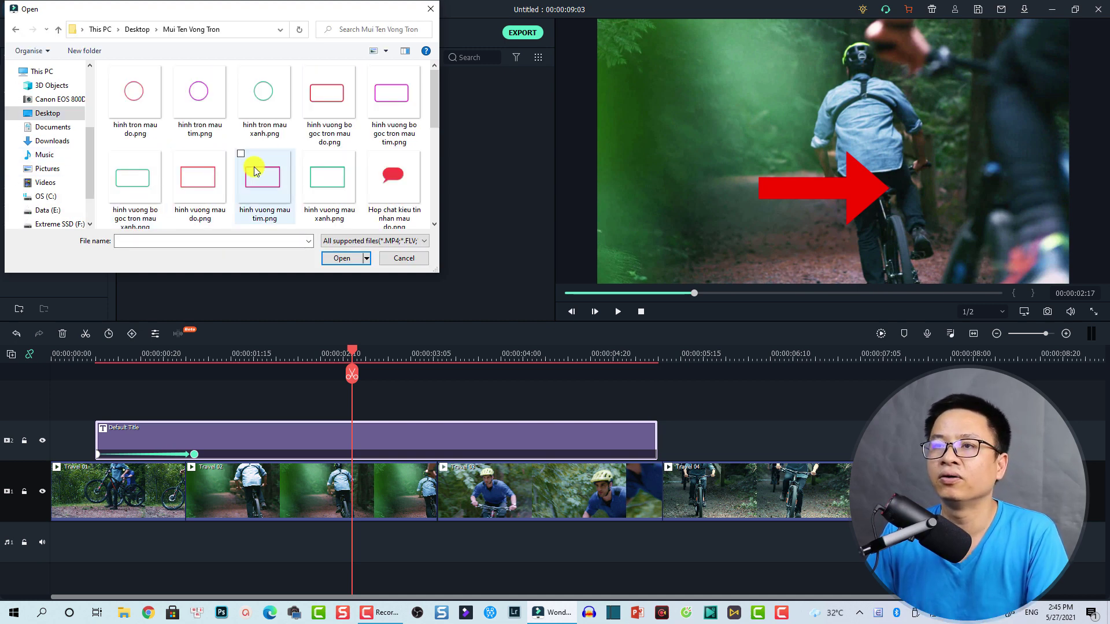
{"action": "scroll", "coordinate": [323, 168], "scroll_direction": "down", "scroll_amount": 1}
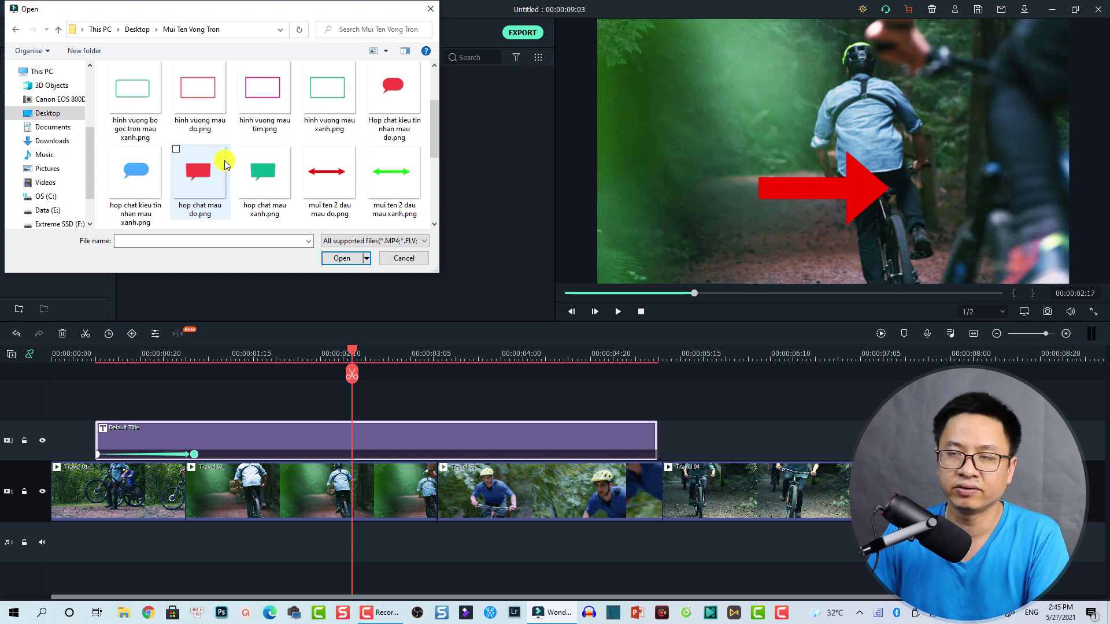
{"action": "left_click", "coordinate": [196, 191]}
{"action": "key", "text": "ctrl+a"}
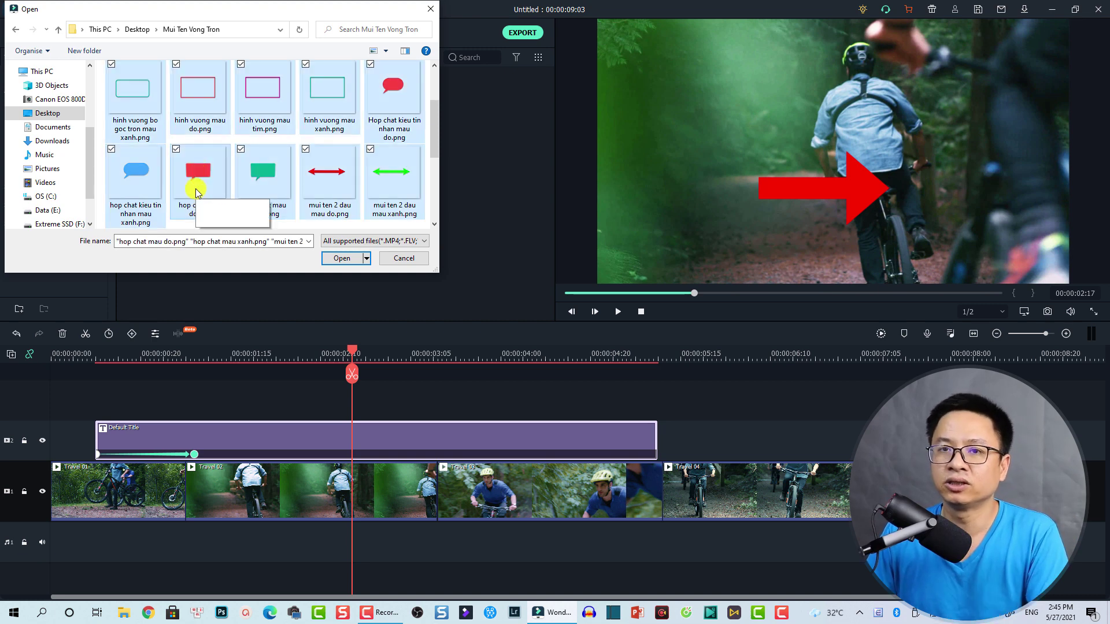
{"action": "left_click", "coordinate": [337, 258]}
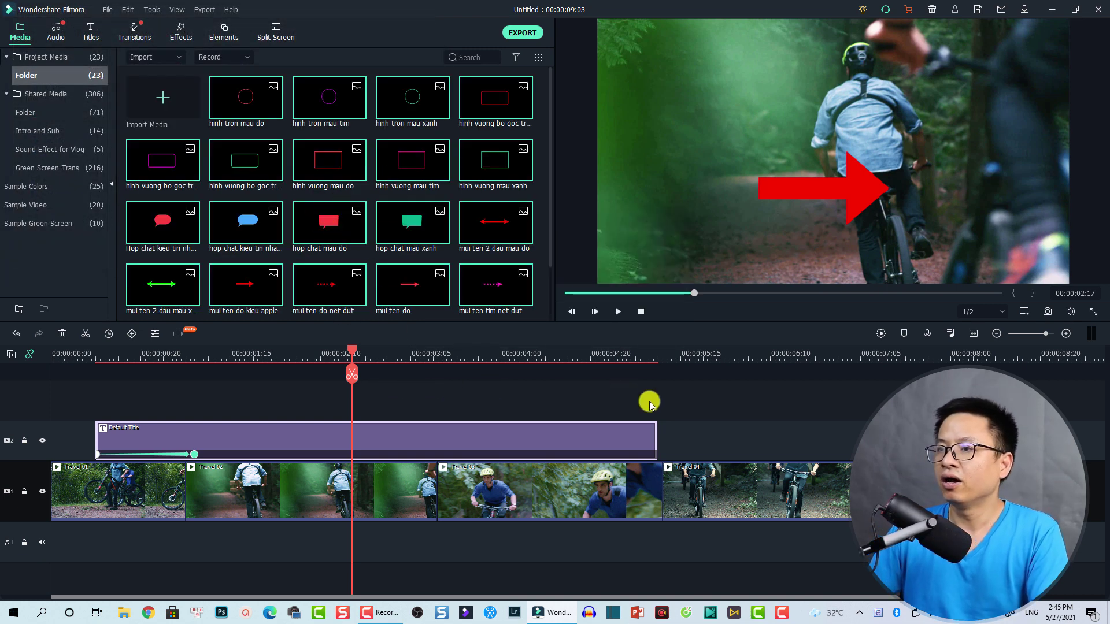
- Delete the Default Title arrow, place 'mui ten do net dut' on track 2, and preview it
{"action": "left_click_drag", "start_coordinate": [711, 404], "coordinate": [370, 426]}
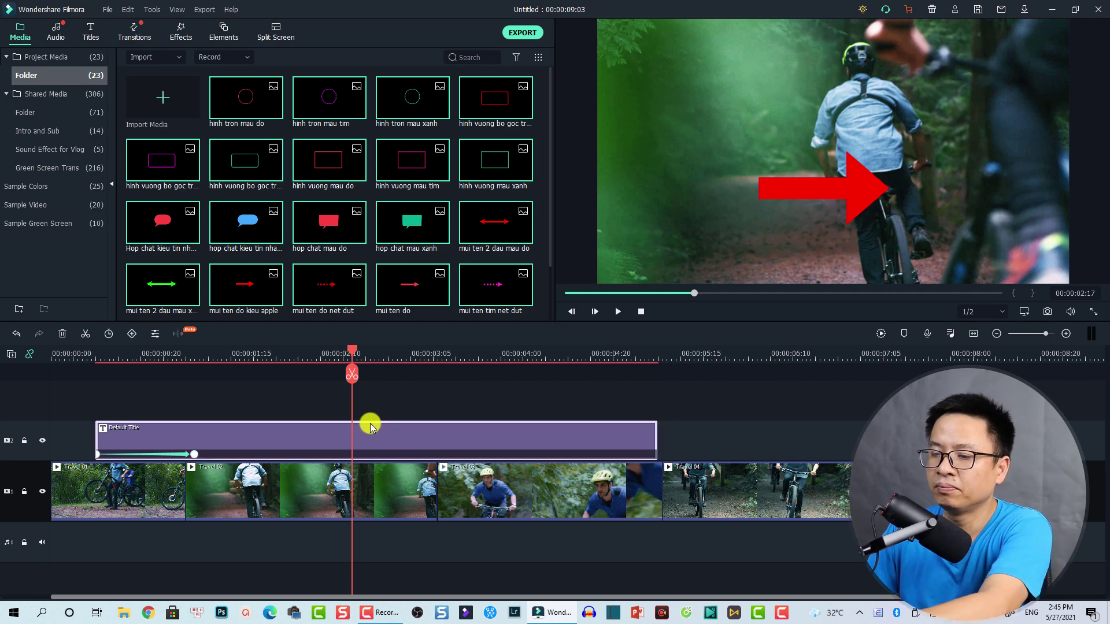
{"action": "key", "text": "Delete"}
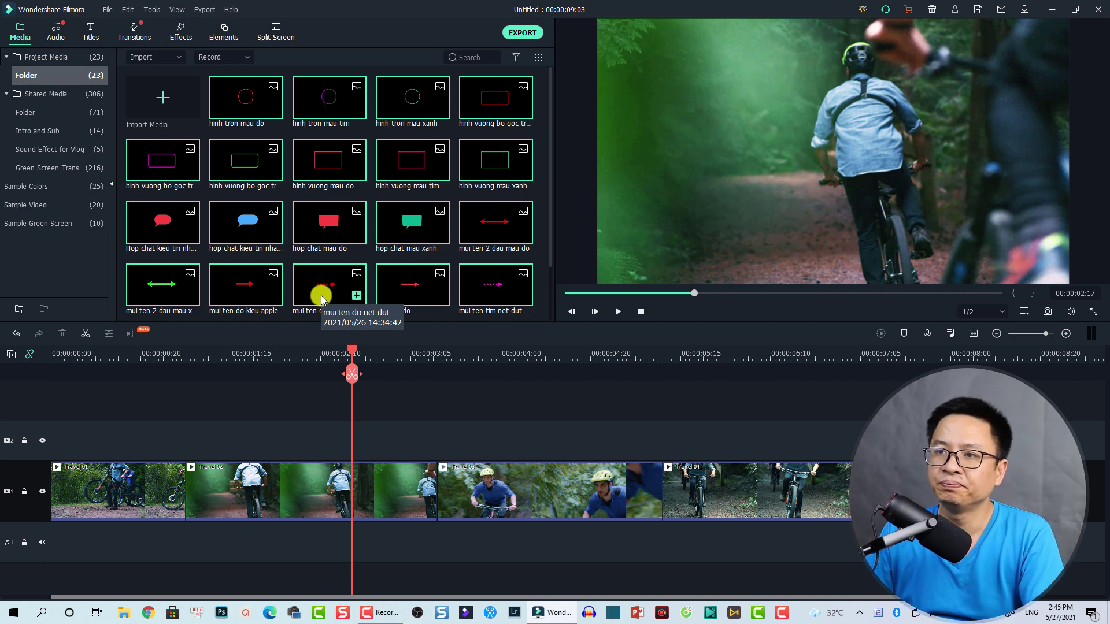
{"action": "left_click_drag", "start_coordinate": [321, 298], "coordinate": [189, 429]}
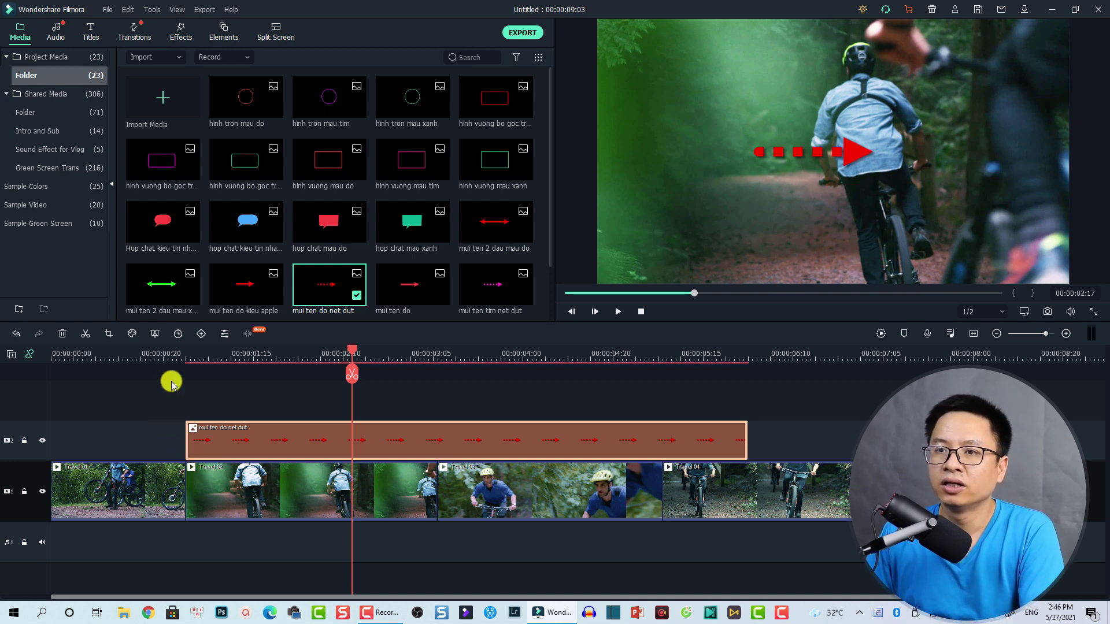
{"action": "left_click", "coordinate": [169, 360]}
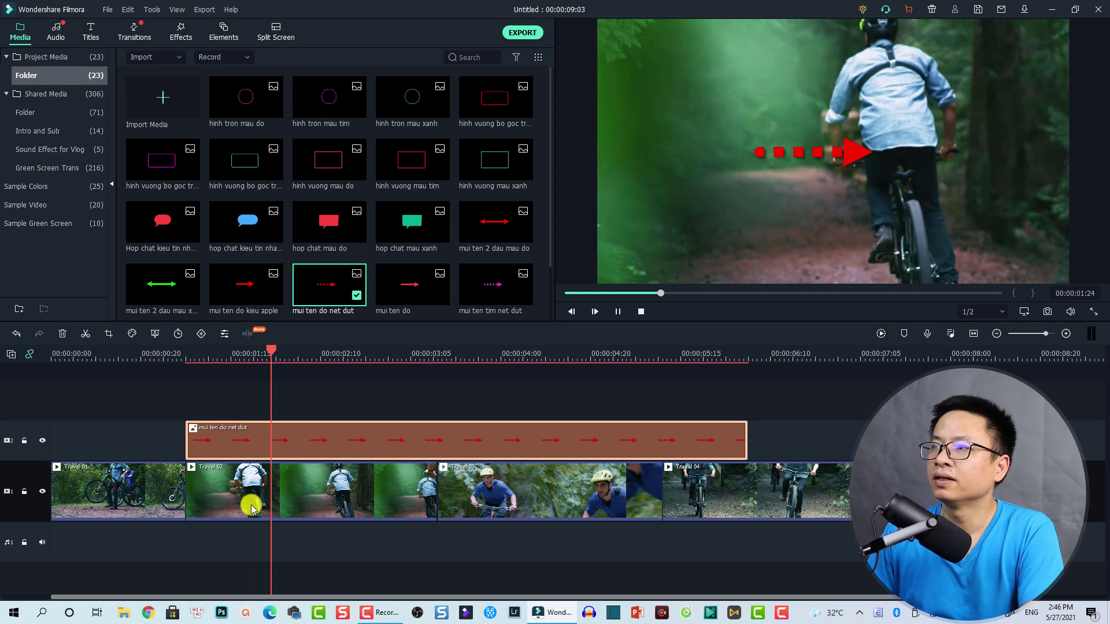
{"action": "key", "text": "space"}
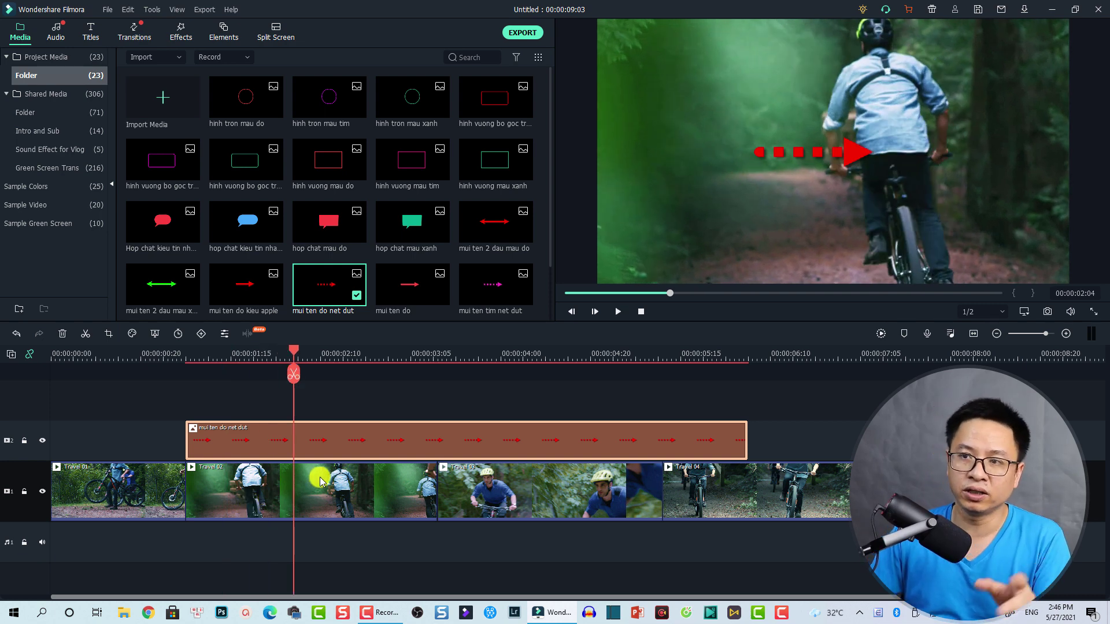
- Apply Flip Up2 from Preset Motions (Legacy) to the dotted arrow clip and confirm
{"action": "double_click", "coordinate": [307, 438]}
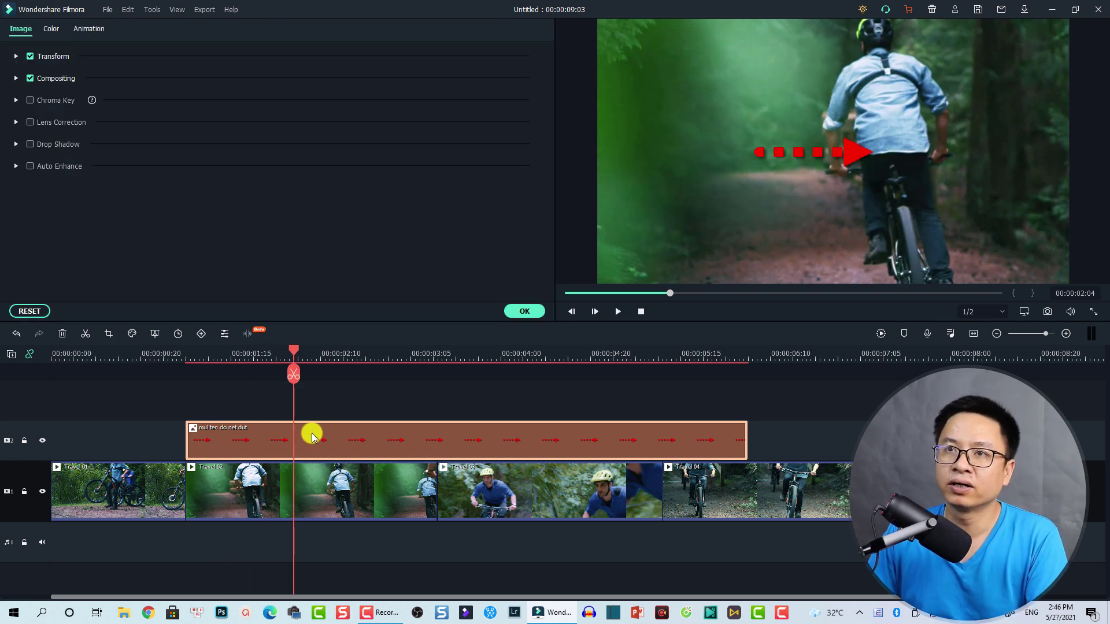
{"action": "left_click", "coordinate": [81, 31]}
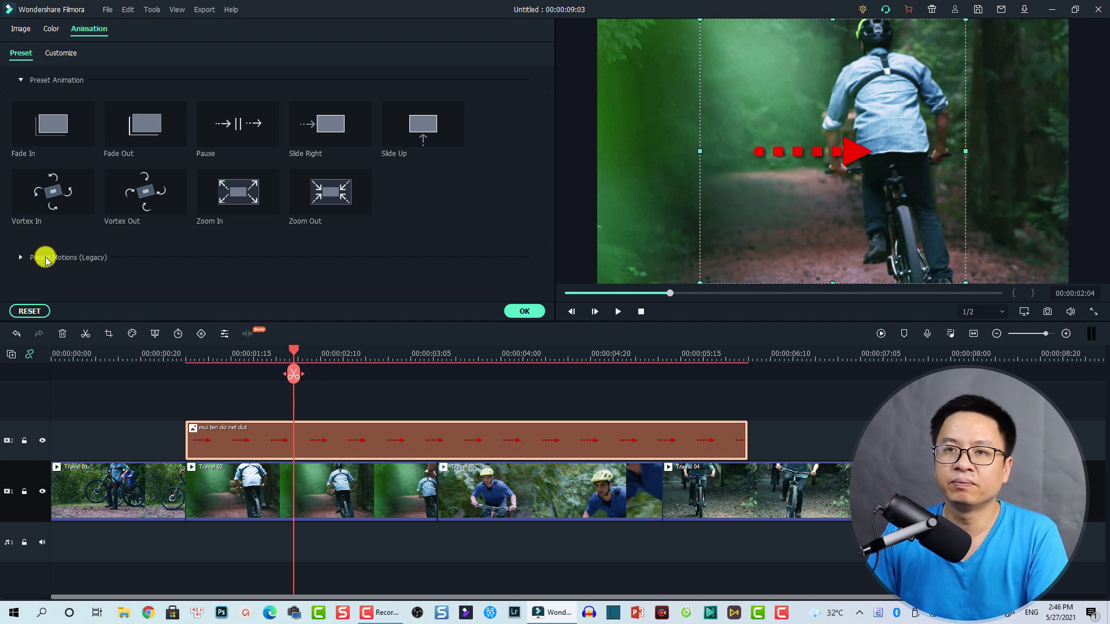
{"action": "left_click", "coordinate": [20, 259]}
{"action": "scroll", "coordinate": [204, 265], "scroll_direction": "down", "scroll_amount": 10}
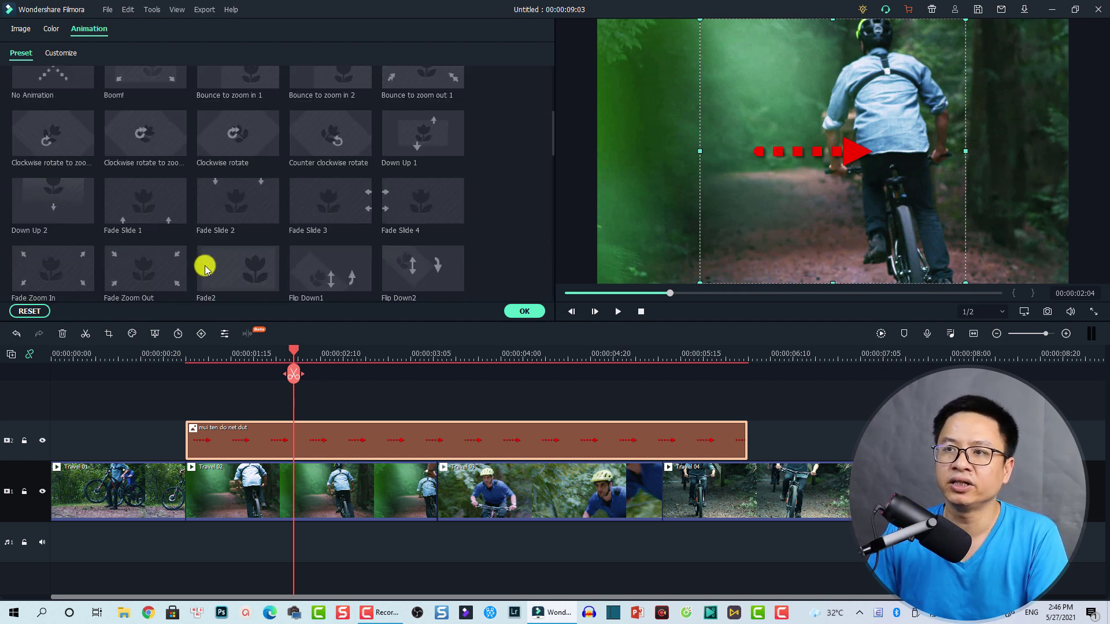
{"action": "scroll", "coordinate": [248, 225], "scroll_direction": "up", "scroll_amount": 5}
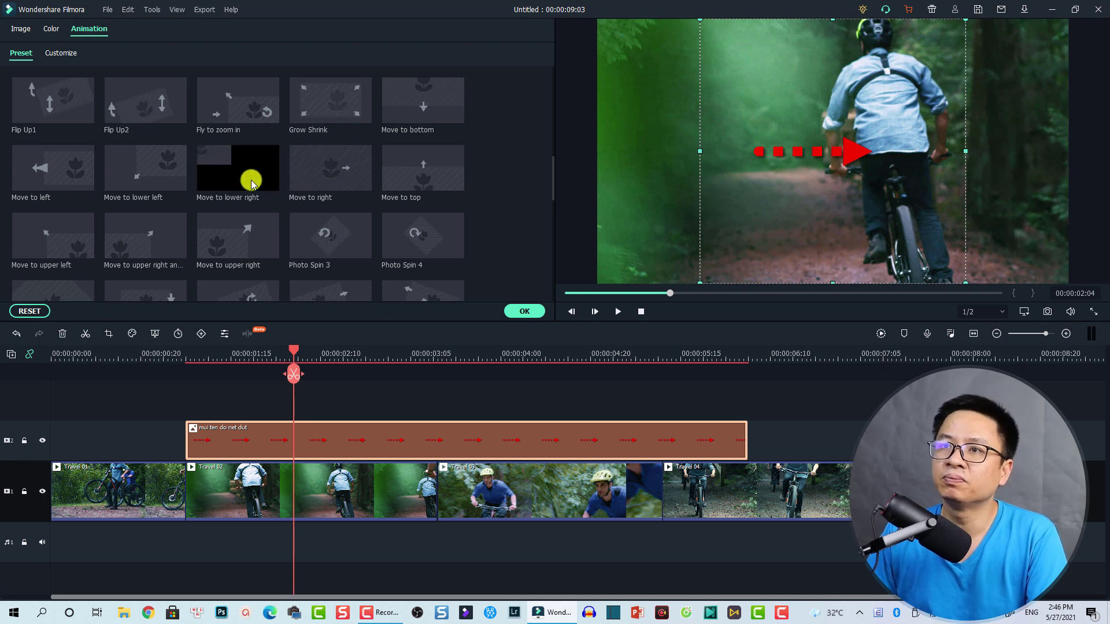
{"action": "scroll", "coordinate": [372, 185], "scroll_direction": "up", "scroll_amount": 4}
{"action": "scroll", "coordinate": [352, 172], "scroll_direction": "down", "scroll_amount": 4}
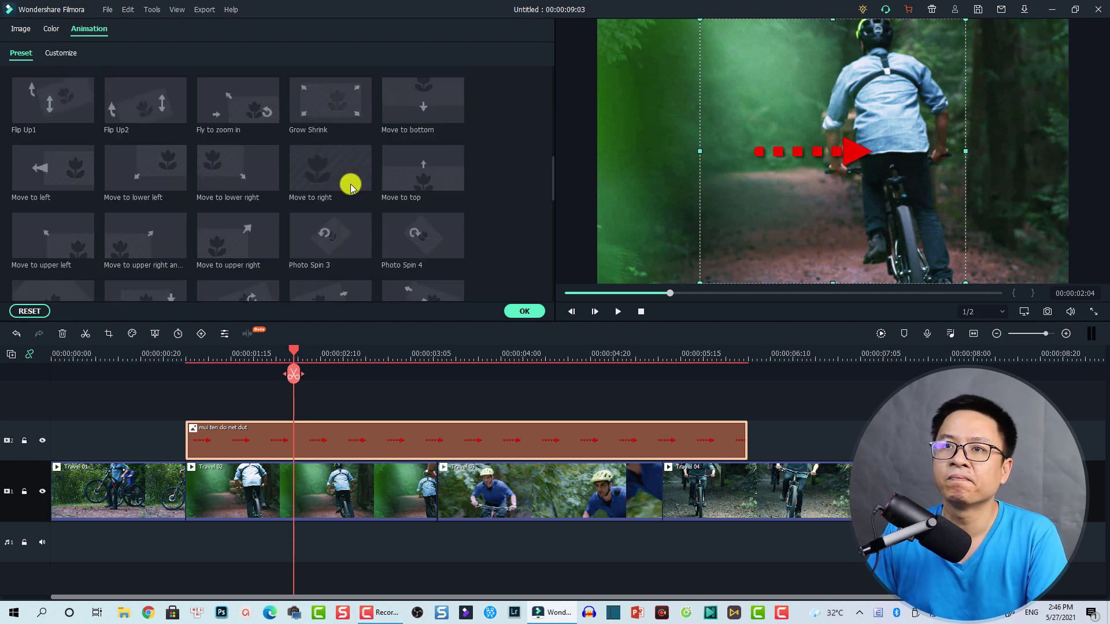
{"action": "scroll", "coordinate": [352, 183], "scroll_direction": "up", "scroll_amount": 4}
{"action": "scroll", "coordinate": [357, 196], "scroll_direction": "down", "scroll_amount": 4}
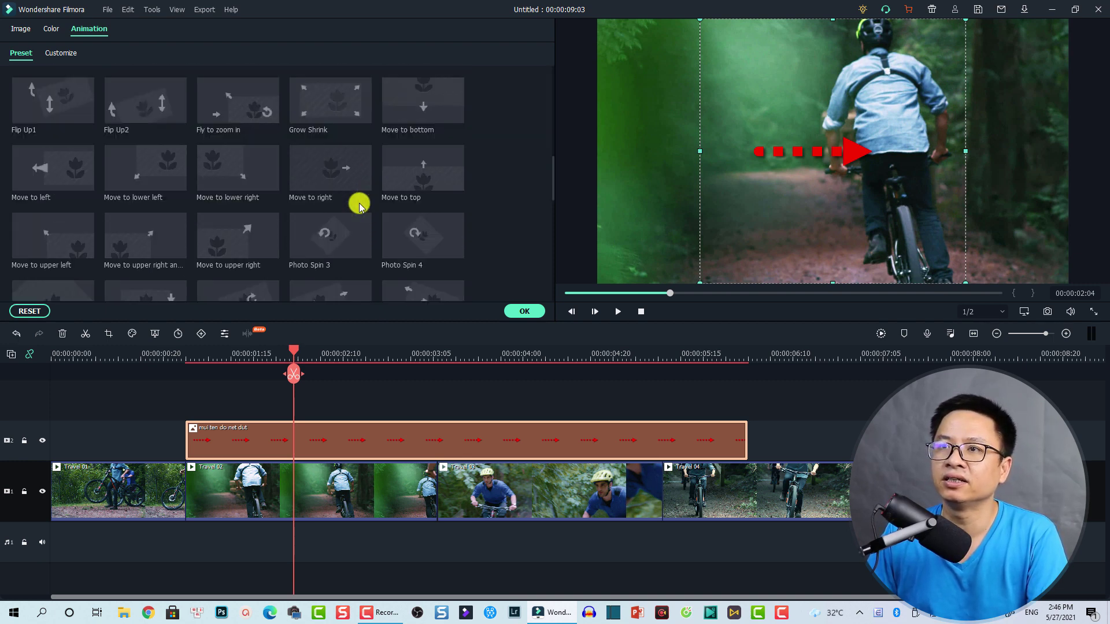
{"action": "double_click", "coordinate": [143, 114]}
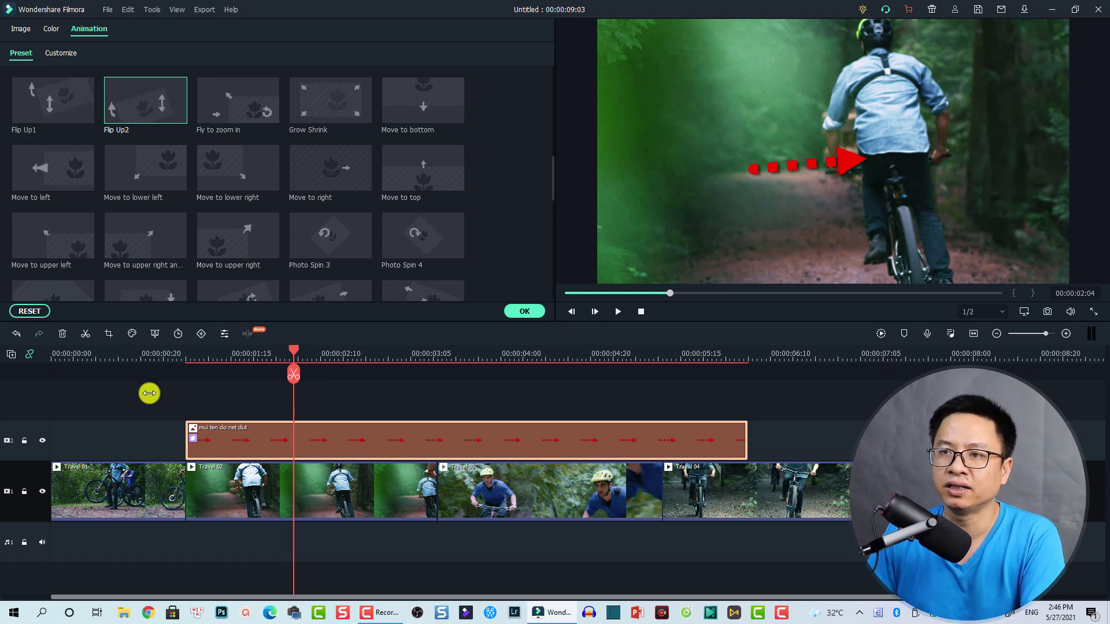
{"action": "left_click", "coordinate": [525, 313]}
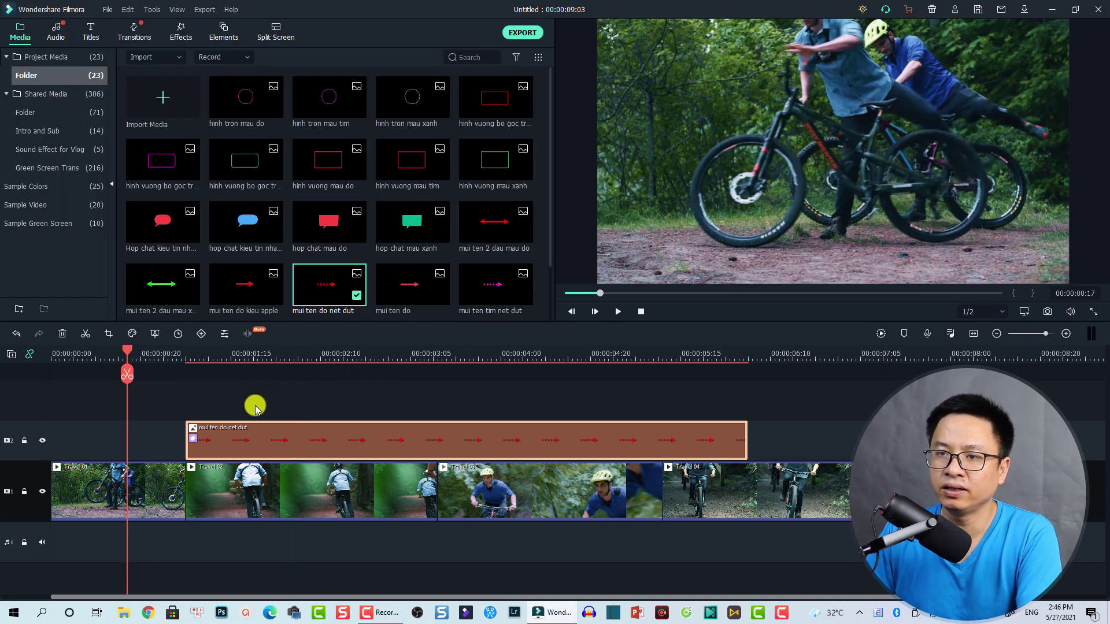
- Watch the Flip Up2 arrow play, delete its effect, and cue the playhead to 00:00:01:05
{"action": "key", "text": "space"}
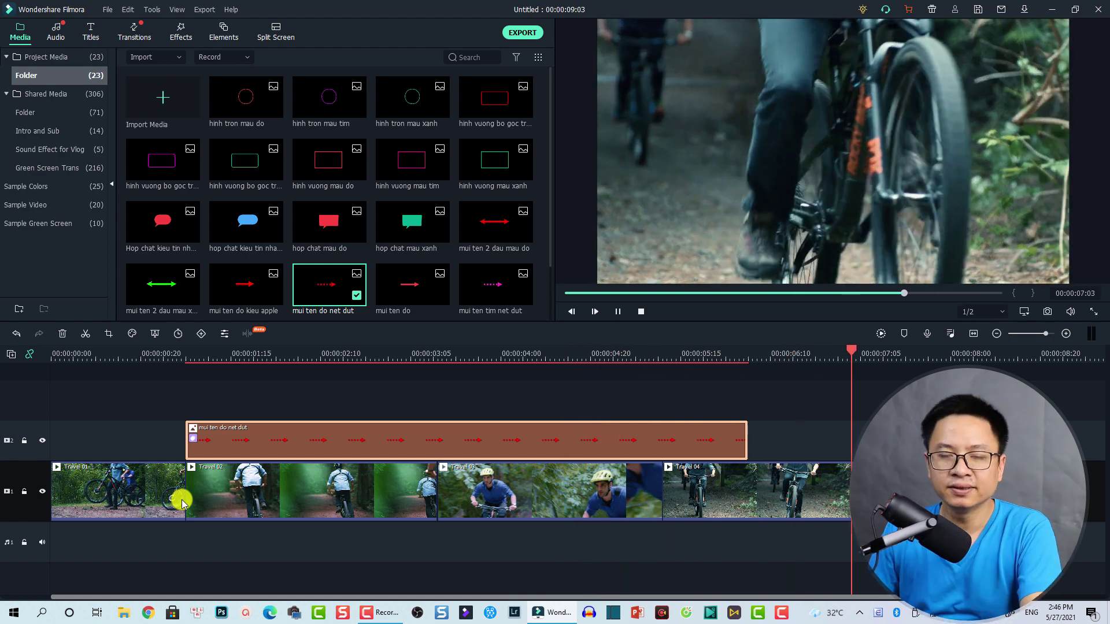
{"action": "key", "text": "space"}
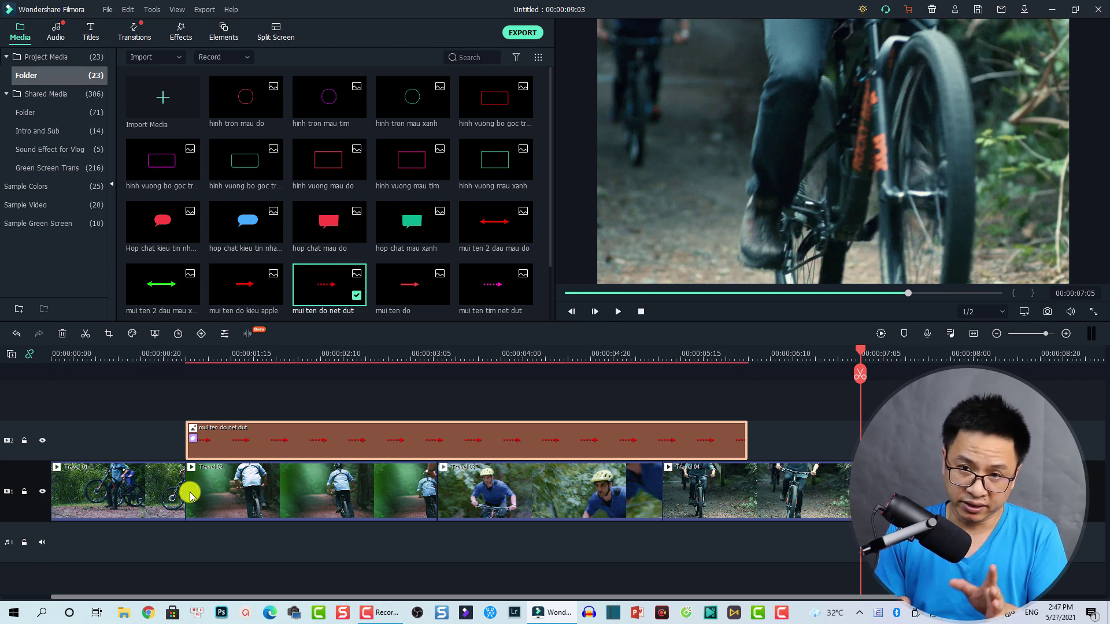
{"action": "right_click", "coordinate": [233, 442]}
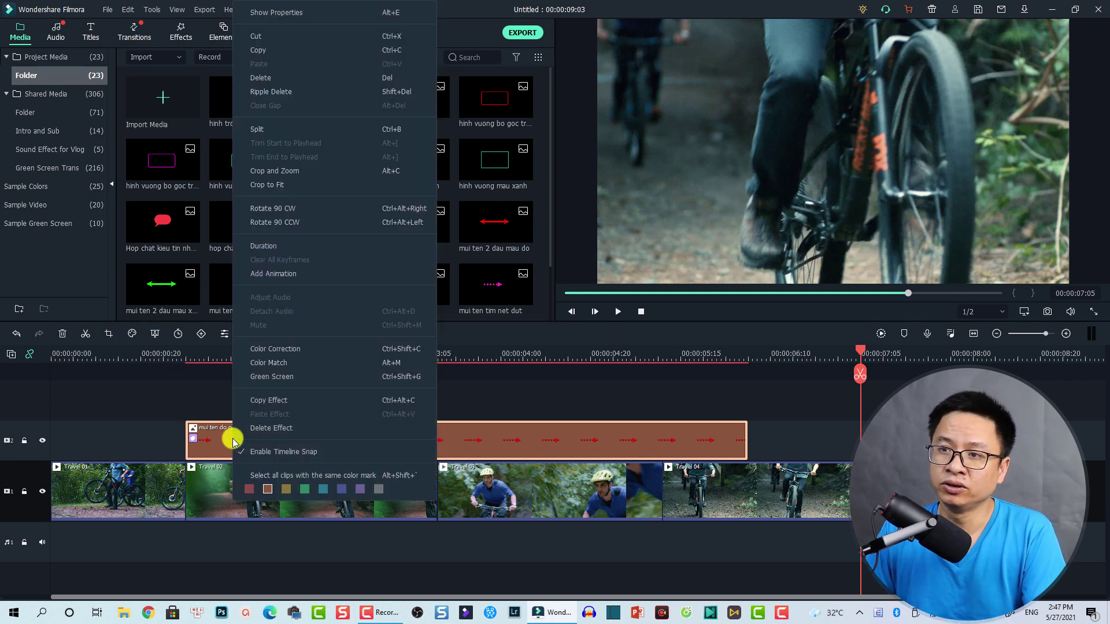
{"action": "left_click", "coordinate": [261, 426]}
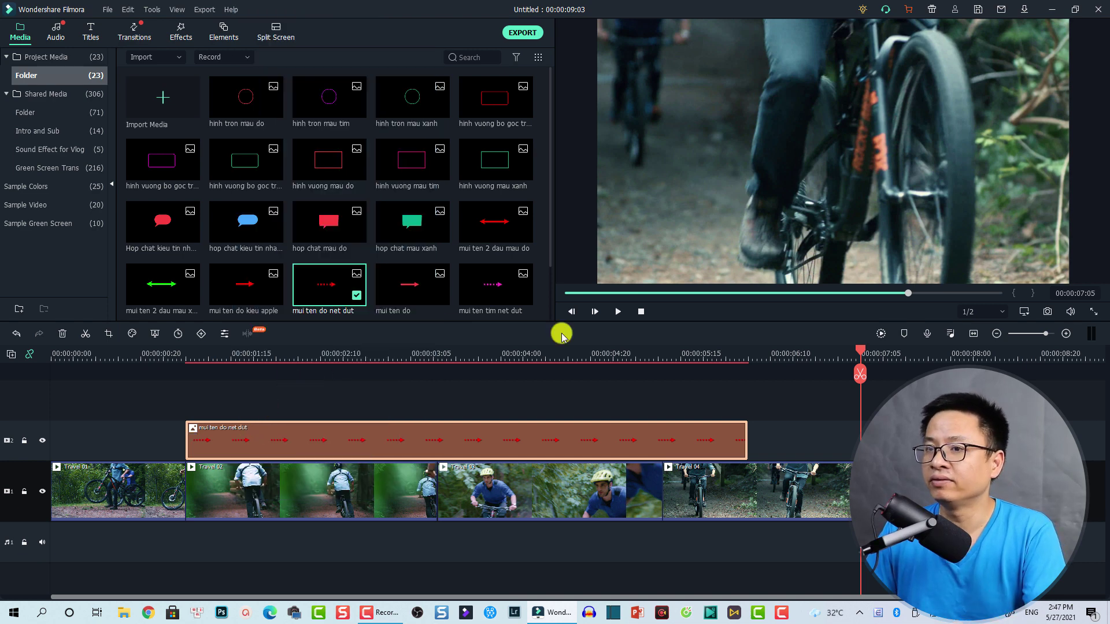
{"action": "left_click", "coordinate": [209, 358]}
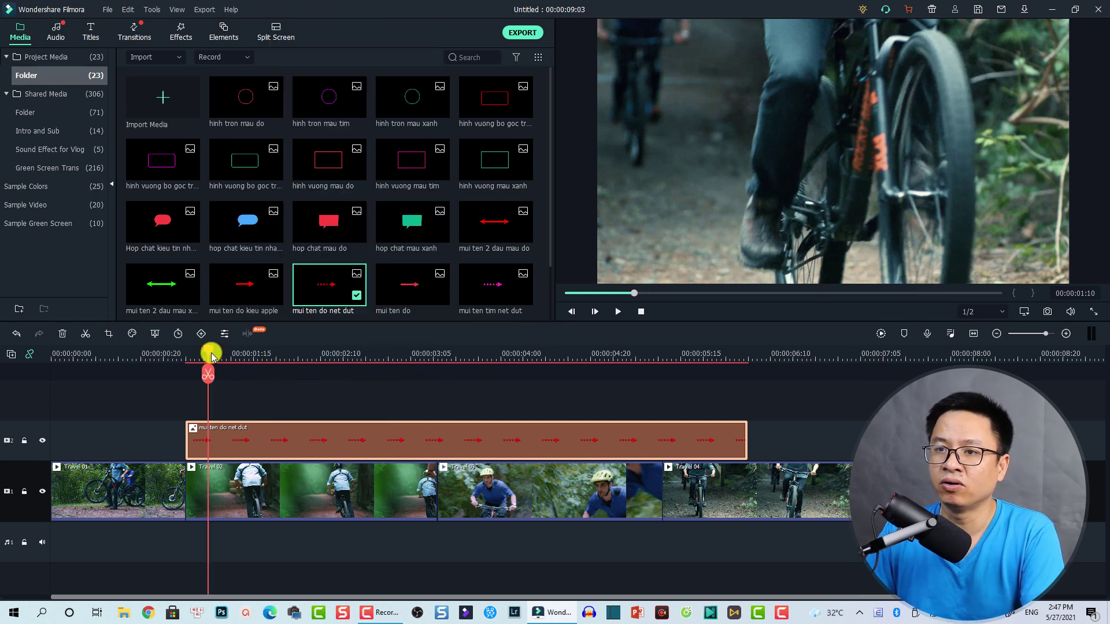
{"action": "left_click_drag", "start_coordinate": [212, 354], "coordinate": [188, 356]}
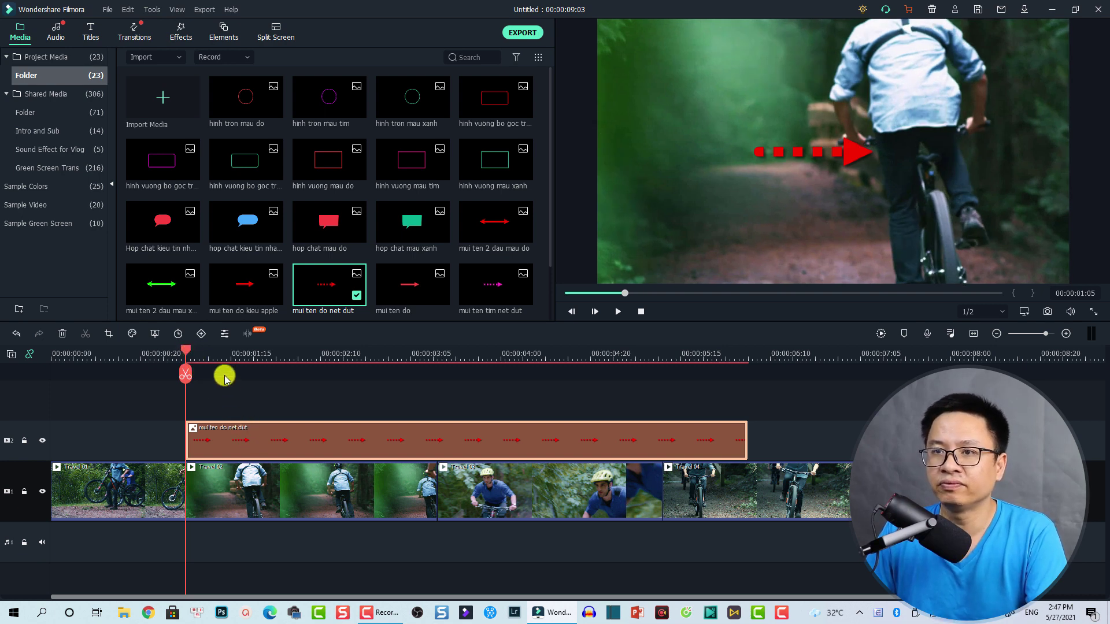
- Keyframe the arrow from fully transparent at its start to 100 opacity at 00:00:01:17
{"action": "left_click", "coordinate": [202, 333]}
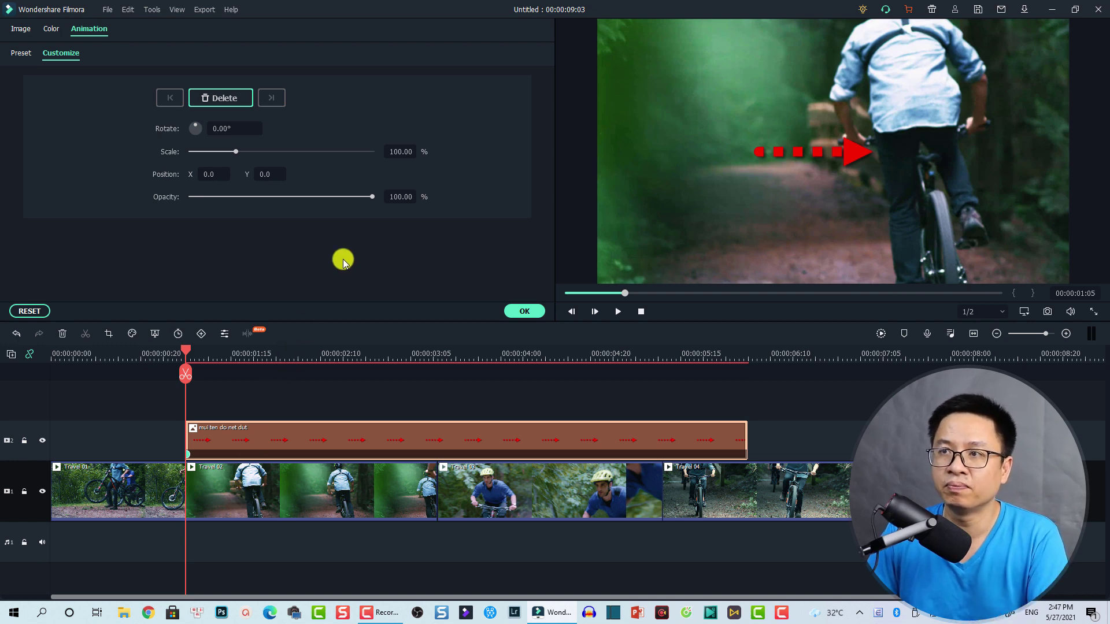
{"action": "left_click_drag", "start_coordinate": [371, 198], "coordinate": [202, 206]}
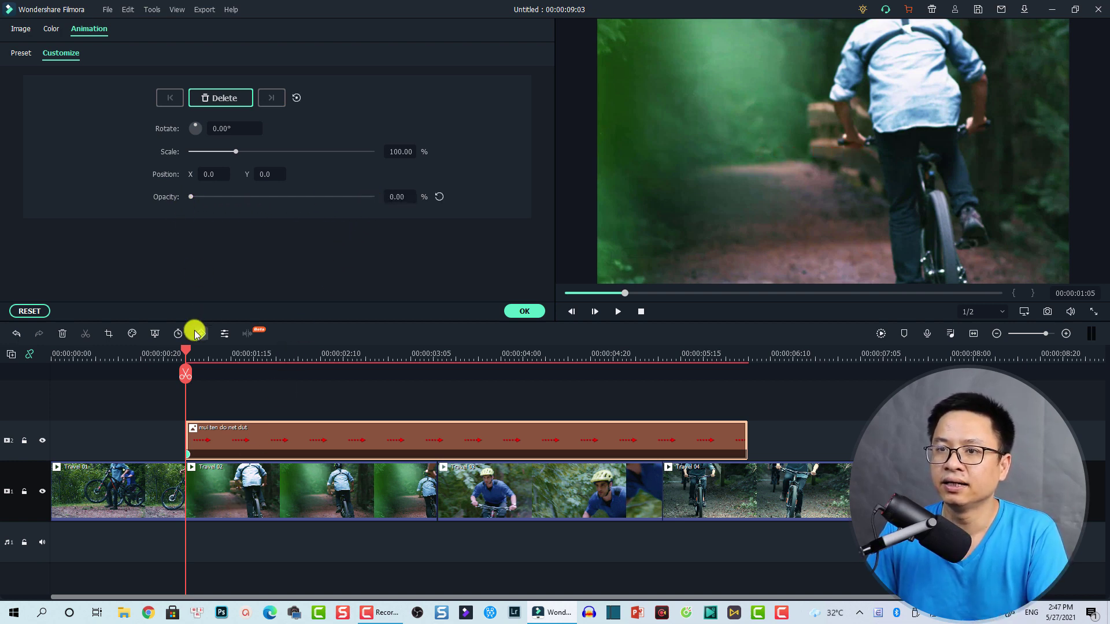
{"action": "left_click_drag", "start_coordinate": [203, 355], "coordinate": [240, 354]}
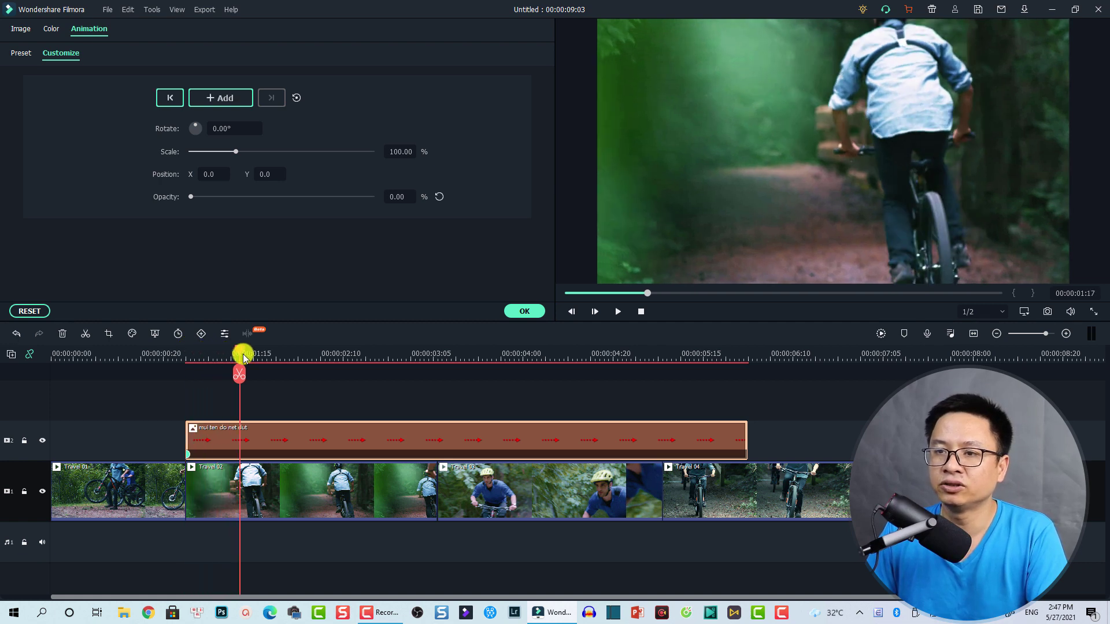
{"action": "left_click", "coordinate": [440, 197]}
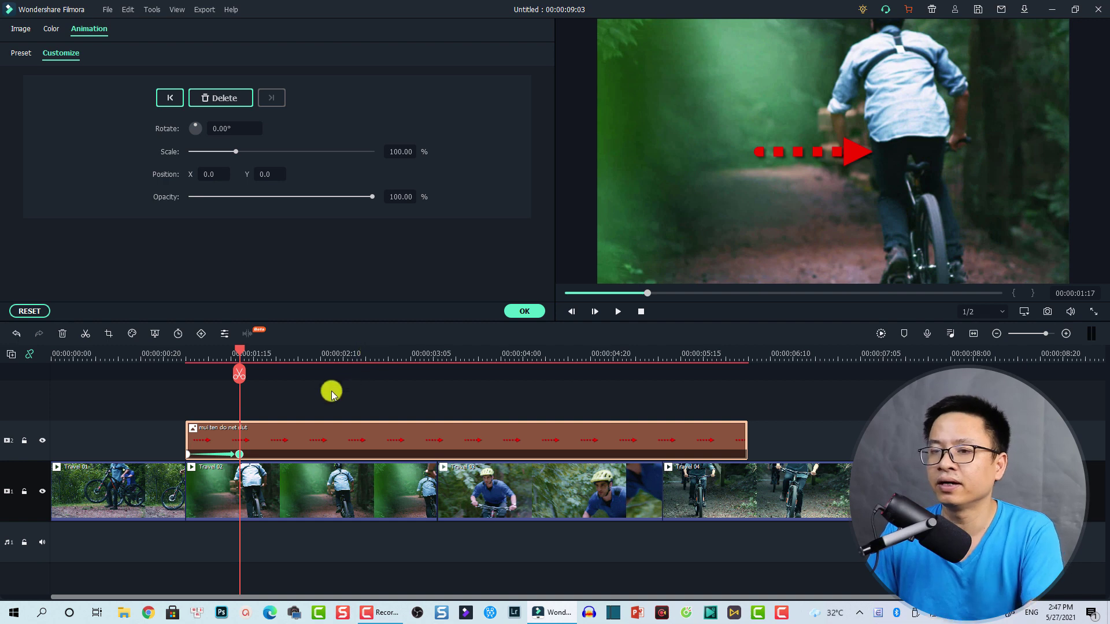
- Preview the arrow's fade-in from near the start, stopping at 00:00:02:19
{"action": "left_click_drag", "start_coordinate": [197, 353], "coordinate": [176, 357]}
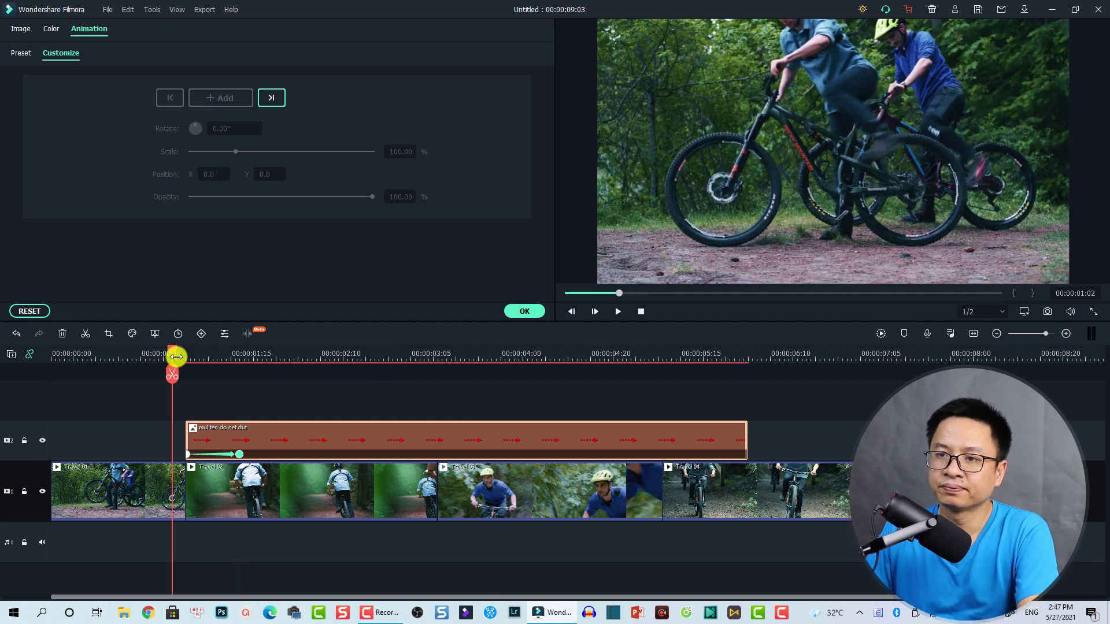
{"action": "key", "text": "space"}
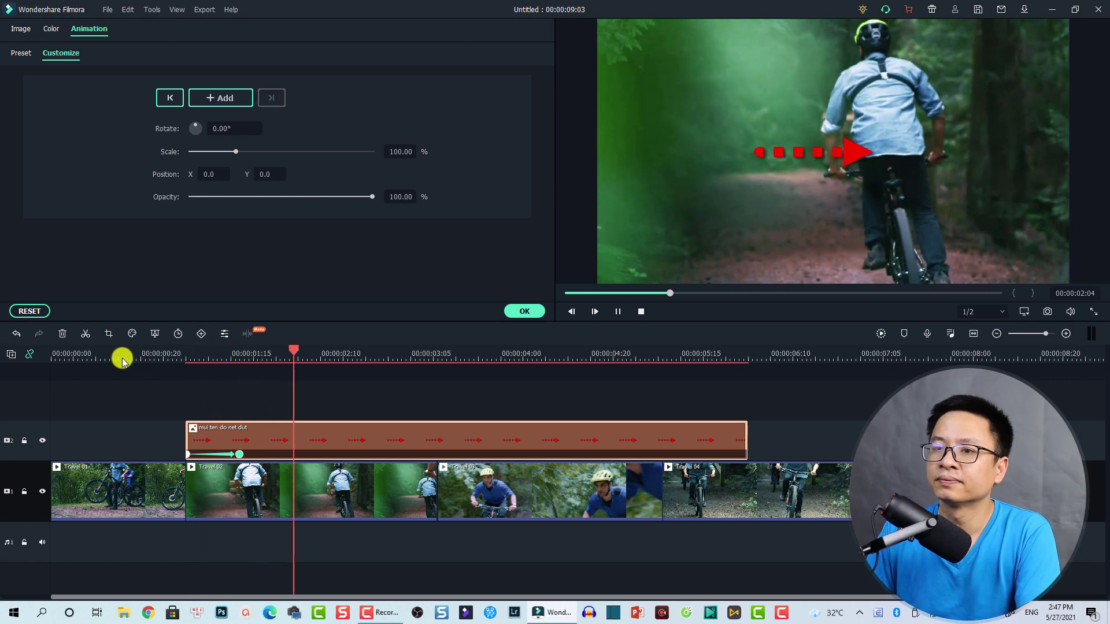
{"action": "left_click", "coordinate": [104, 354]}
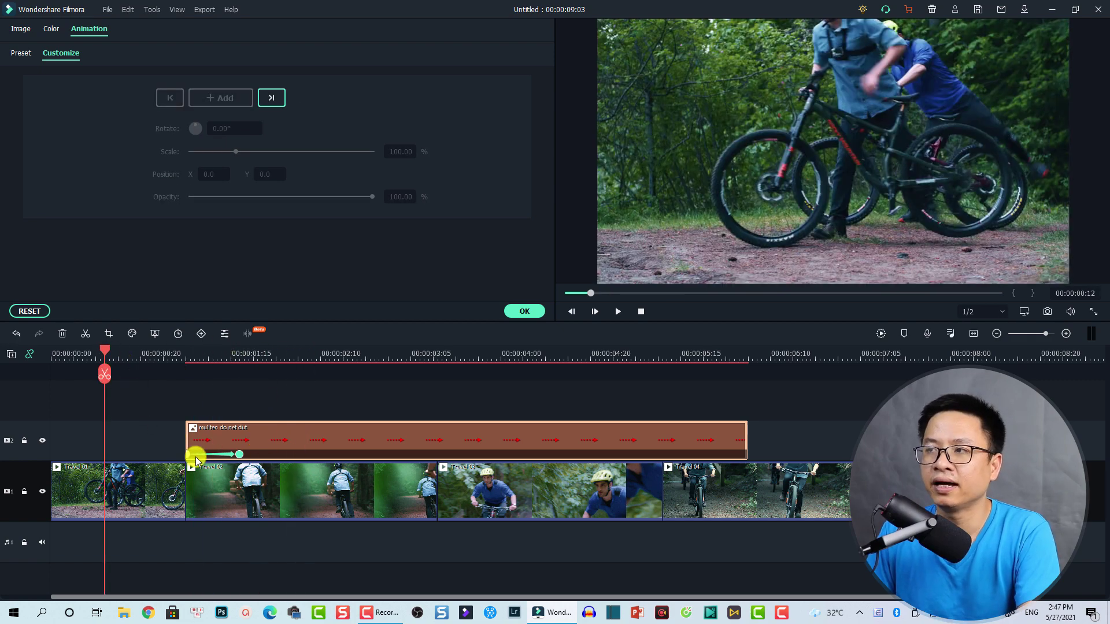
{"action": "key", "text": "space"}
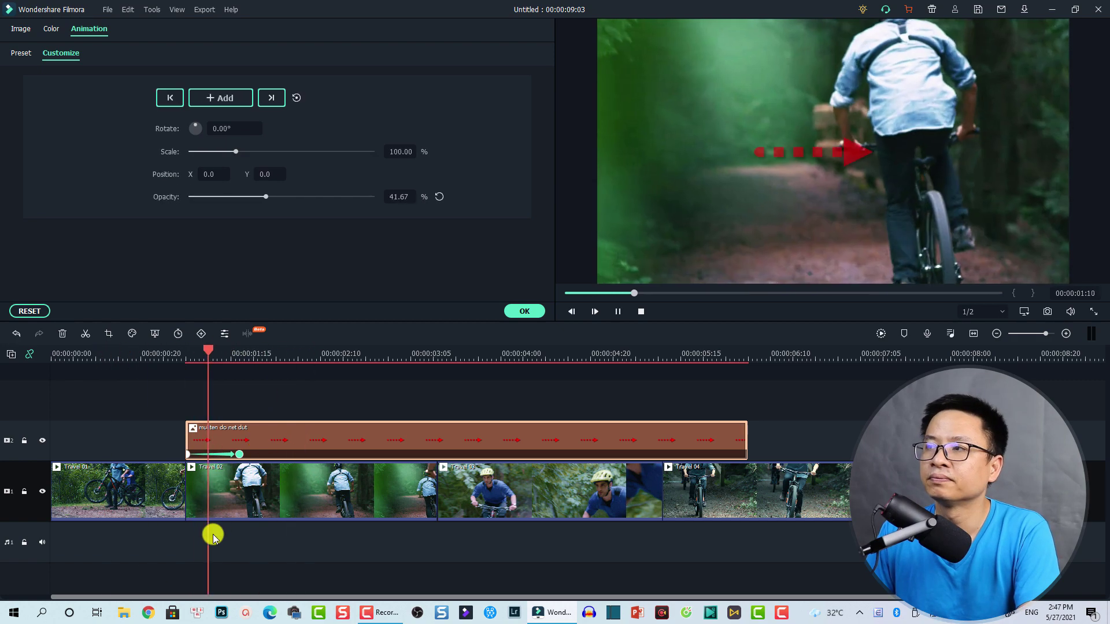
{"action": "key", "text": "space"}
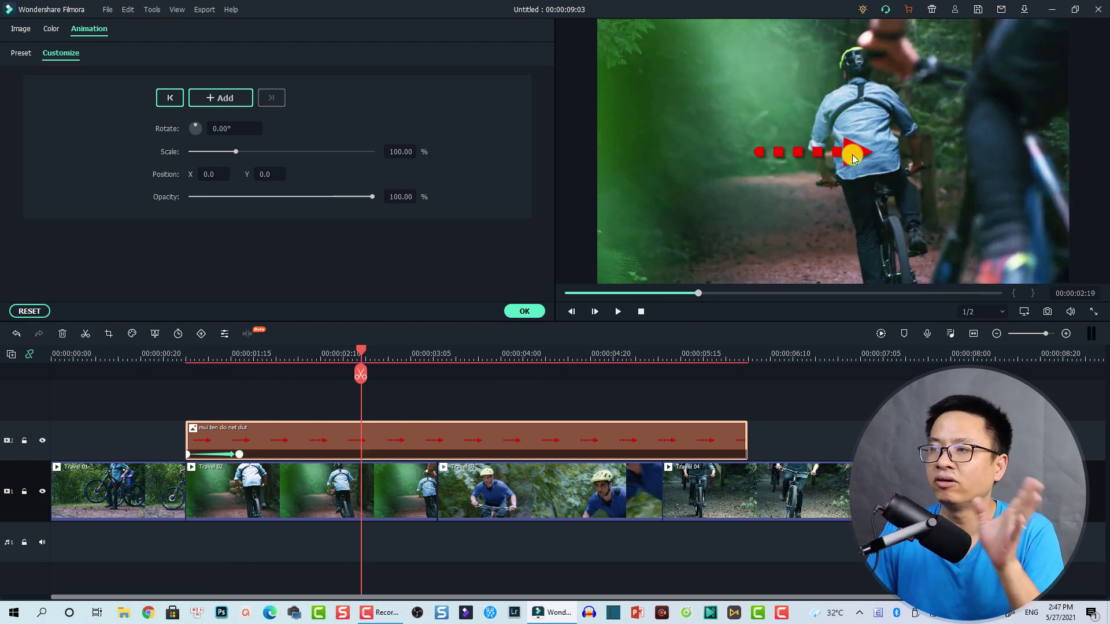
- Hold the arrow with a keyframe at 00:00:02:19, slide it to X 565 by 00:00:03:09, and preview
{"action": "left_click", "coordinate": [227, 100]}
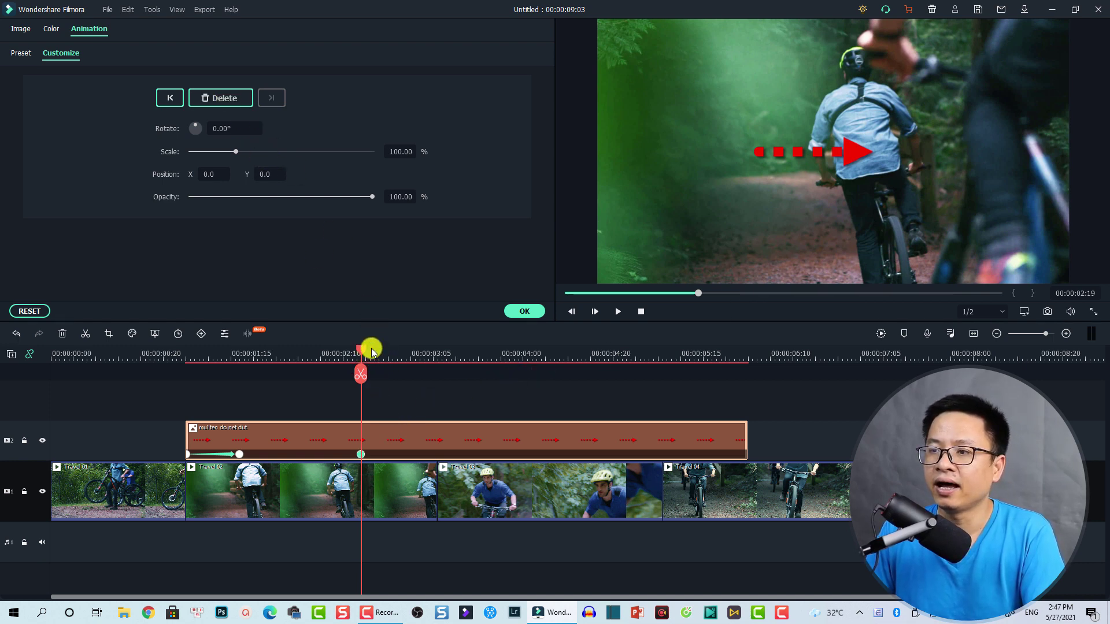
{"action": "left_click_drag", "start_coordinate": [372, 350], "coordinate": [428, 344]}
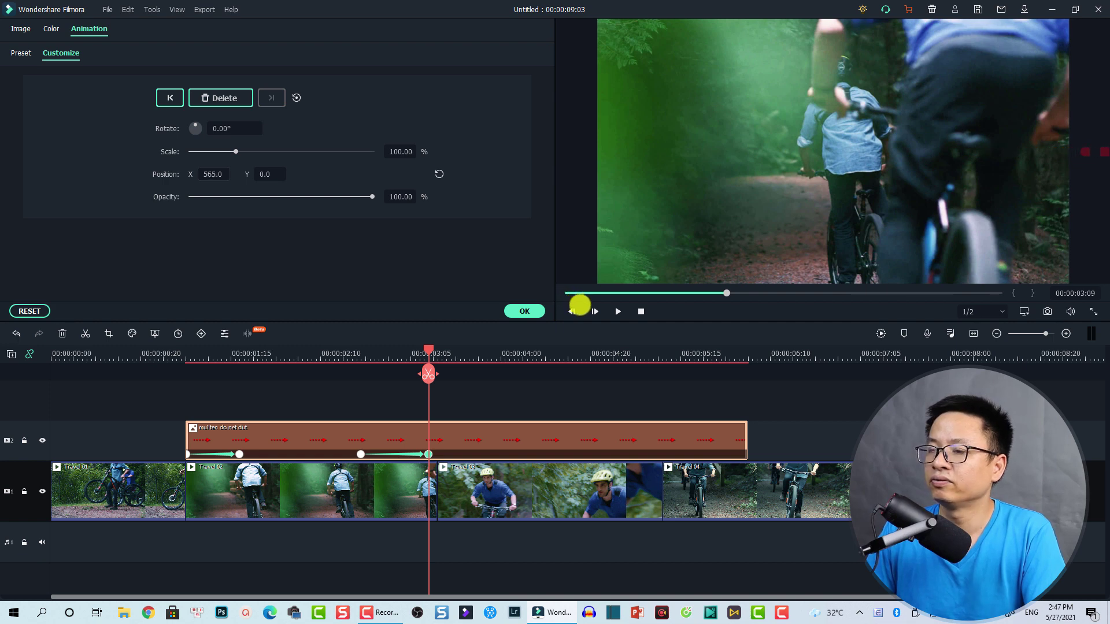
{"action": "left_click", "coordinate": [165, 361]}
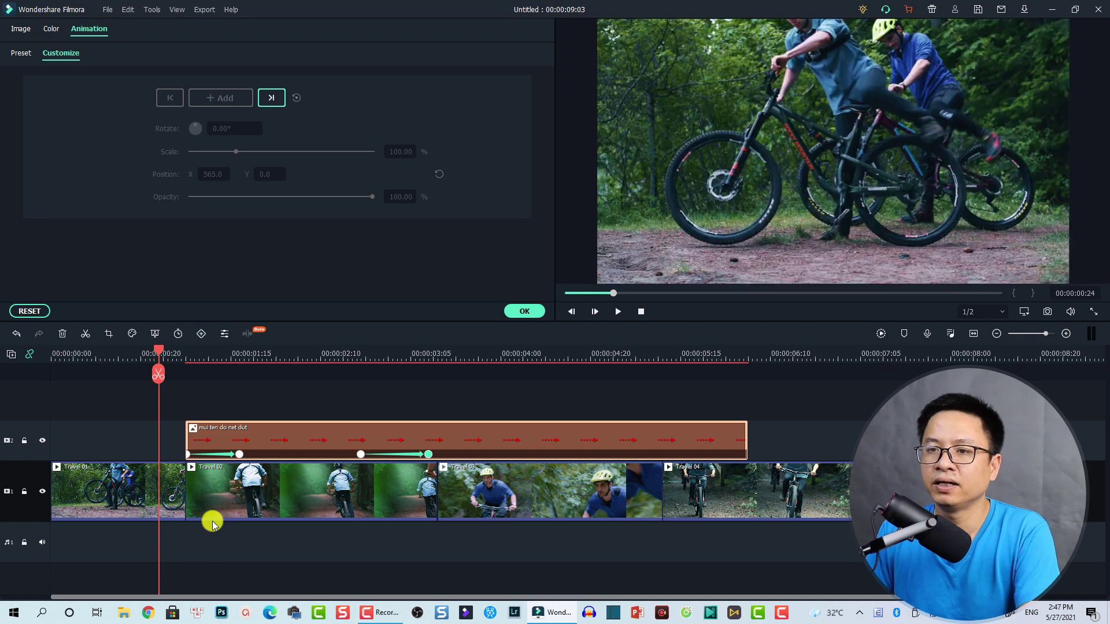
{"action": "key", "text": "space"}
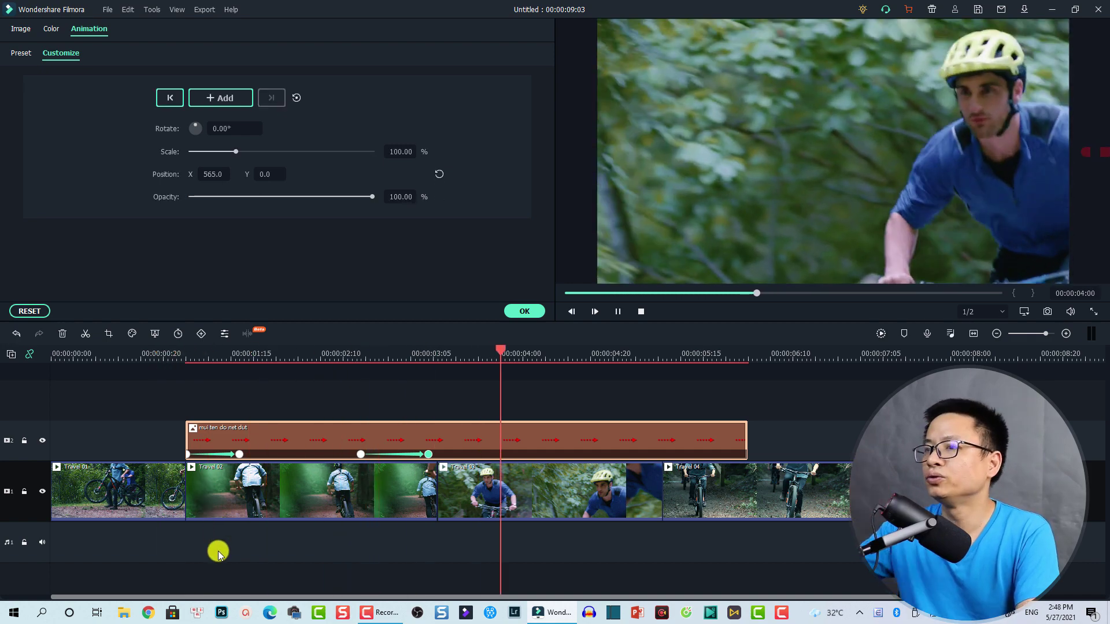
{"action": "key", "text": "space"}
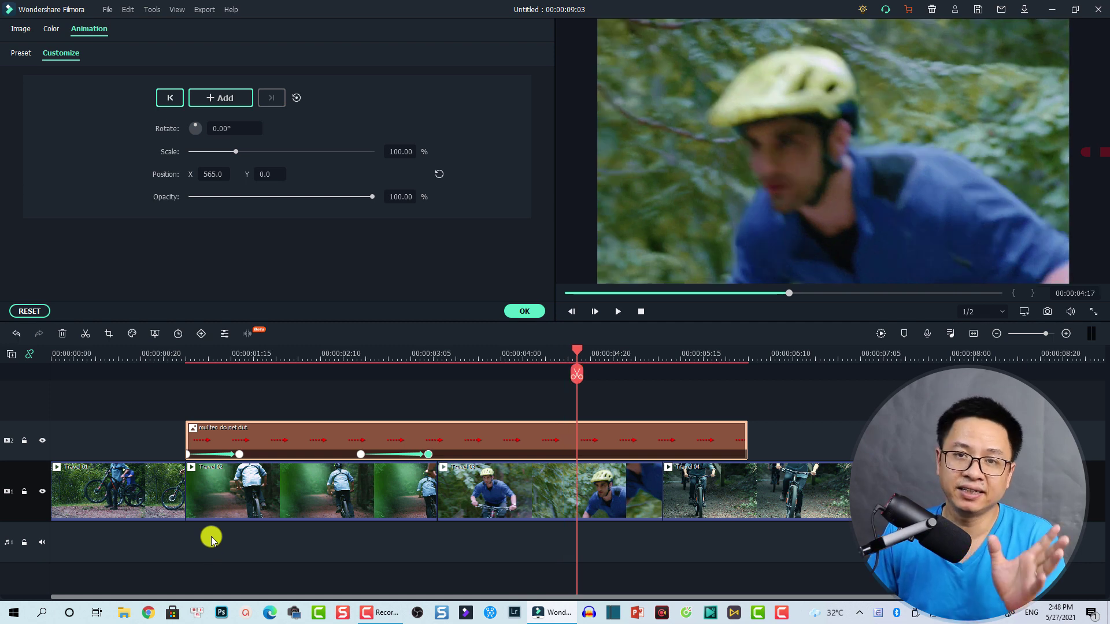
- Confirm the arrow animation, then add 'hinh tron mau do' on track 3 and open its settings
{"action": "left_click", "coordinate": [525, 312]}
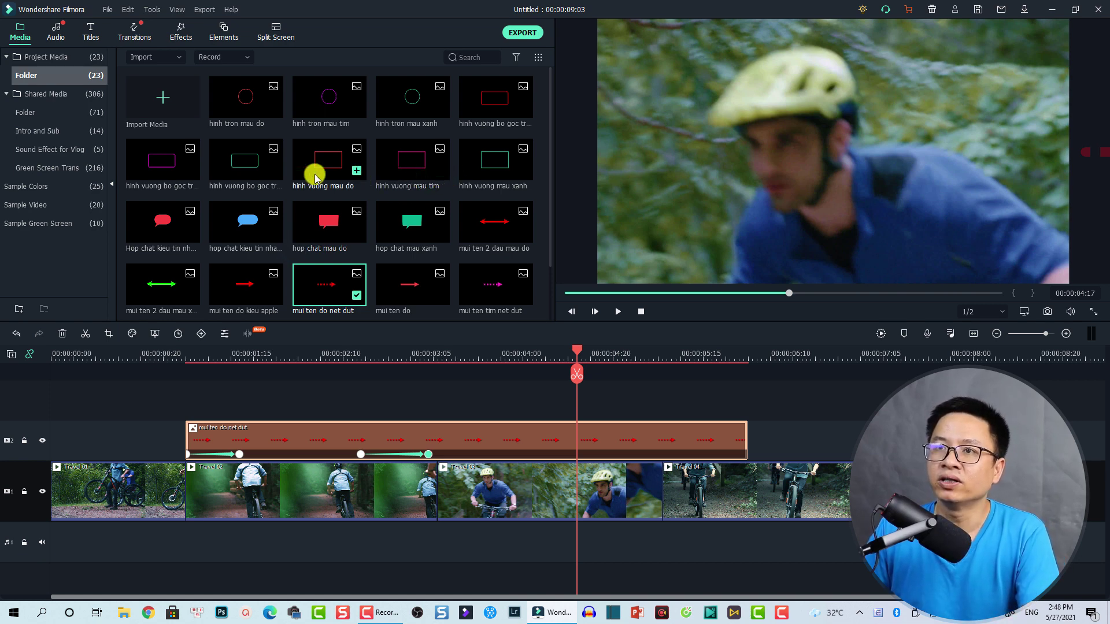
{"action": "left_click_drag", "start_coordinate": [241, 112], "coordinate": [331, 390]}
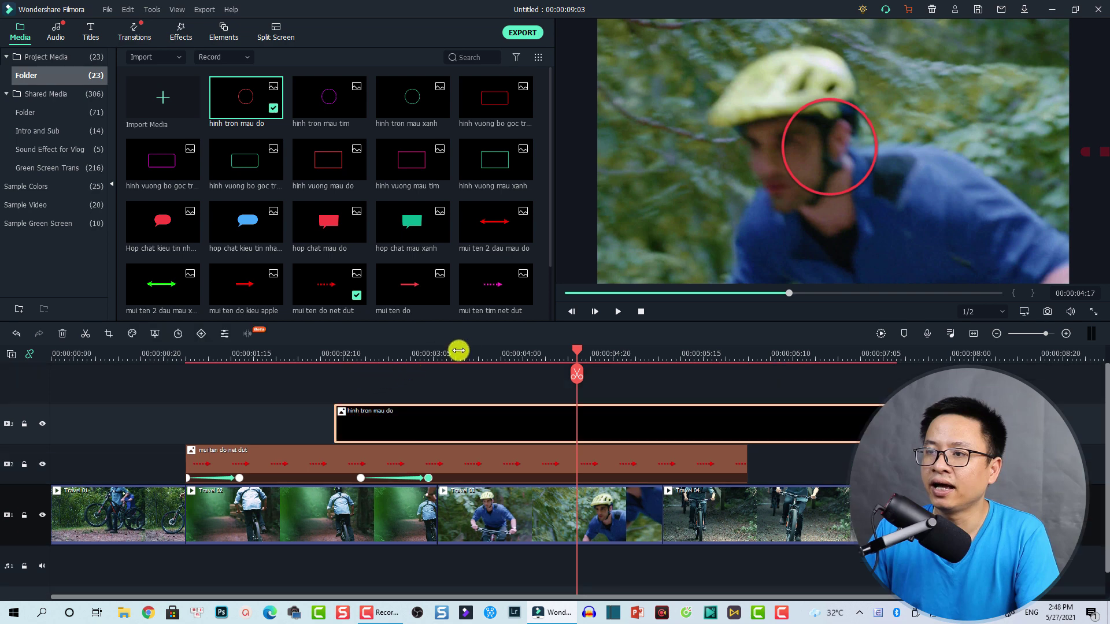
{"action": "left_click", "coordinate": [461, 354]}
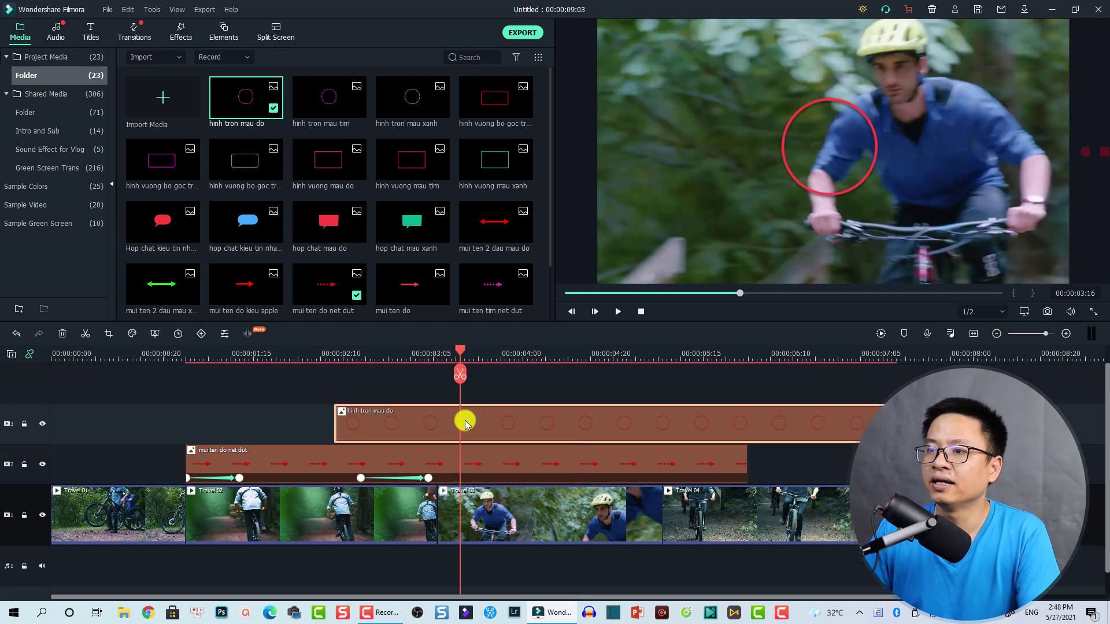
{"action": "double_click", "coordinate": [467, 423]}
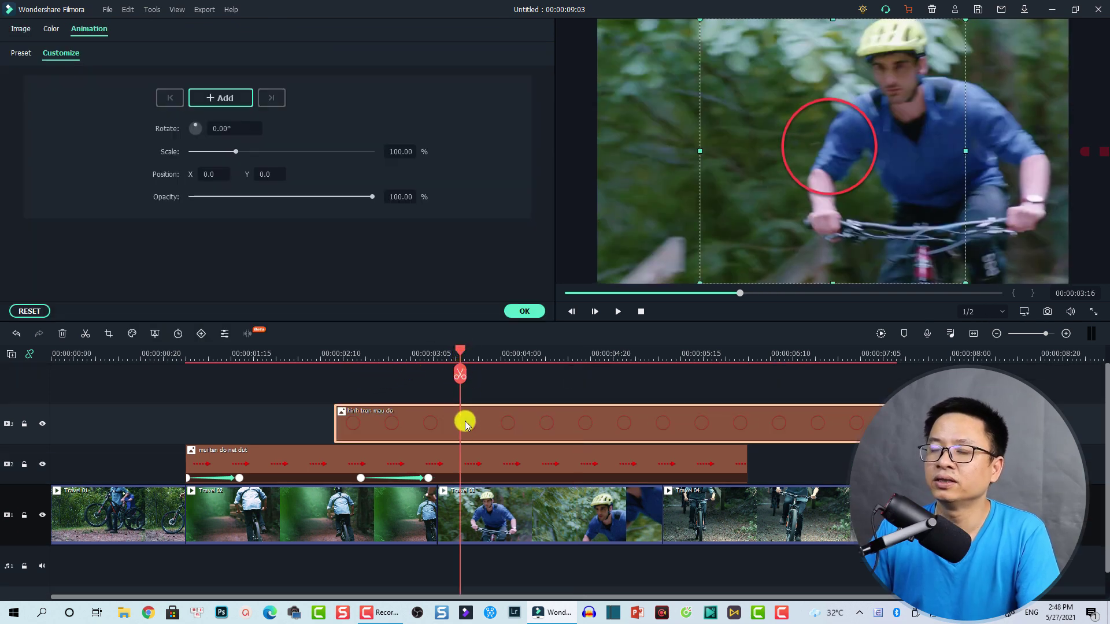
- Apply the Expansion preset from the bottom of the Preset list to the red circle clip
{"action": "left_click", "coordinate": [21, 52]}
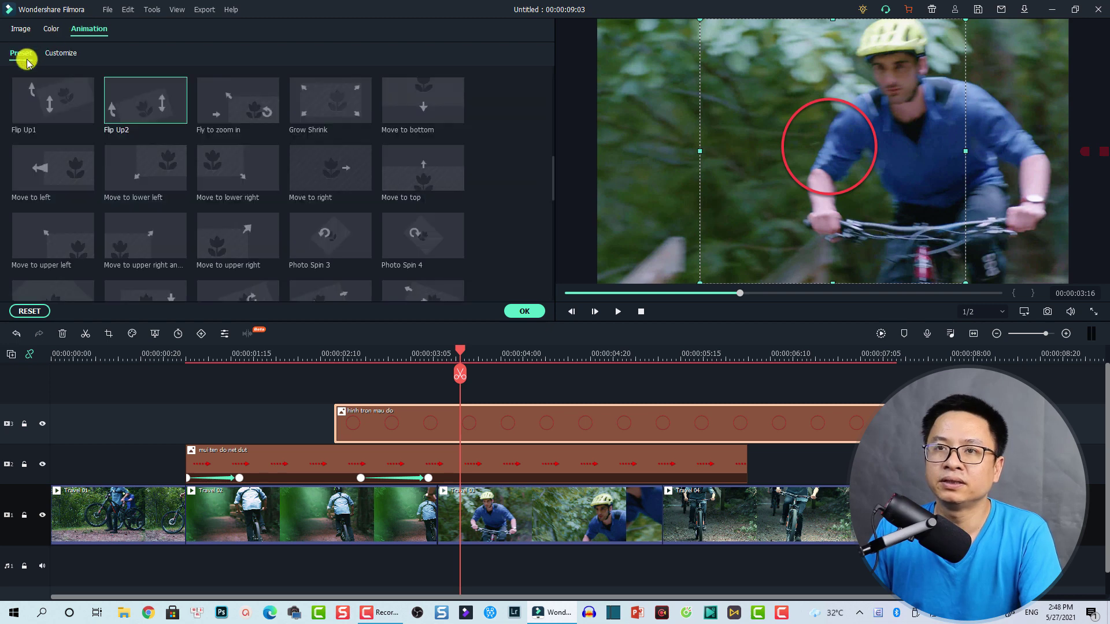
{"action": "scroll", "coordinate": [342, 231], "scroll_direction": "up", "scroll_amount": 5}
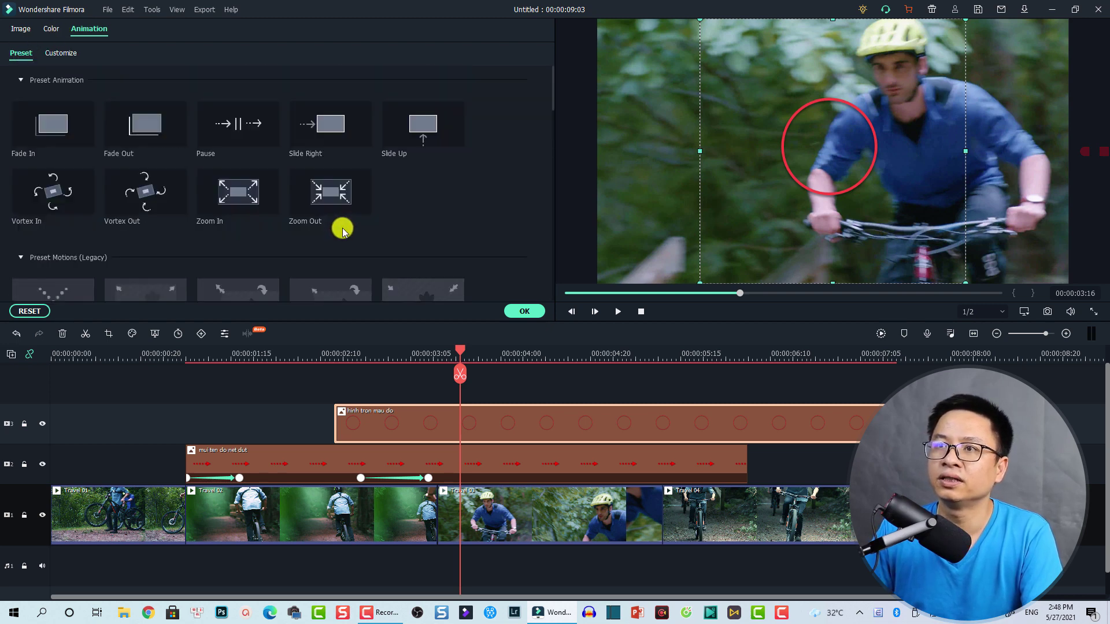
{"action": "scroll", "coordinate": [356, 236], "scroll_direction": "down", "scroll_amount": 10}
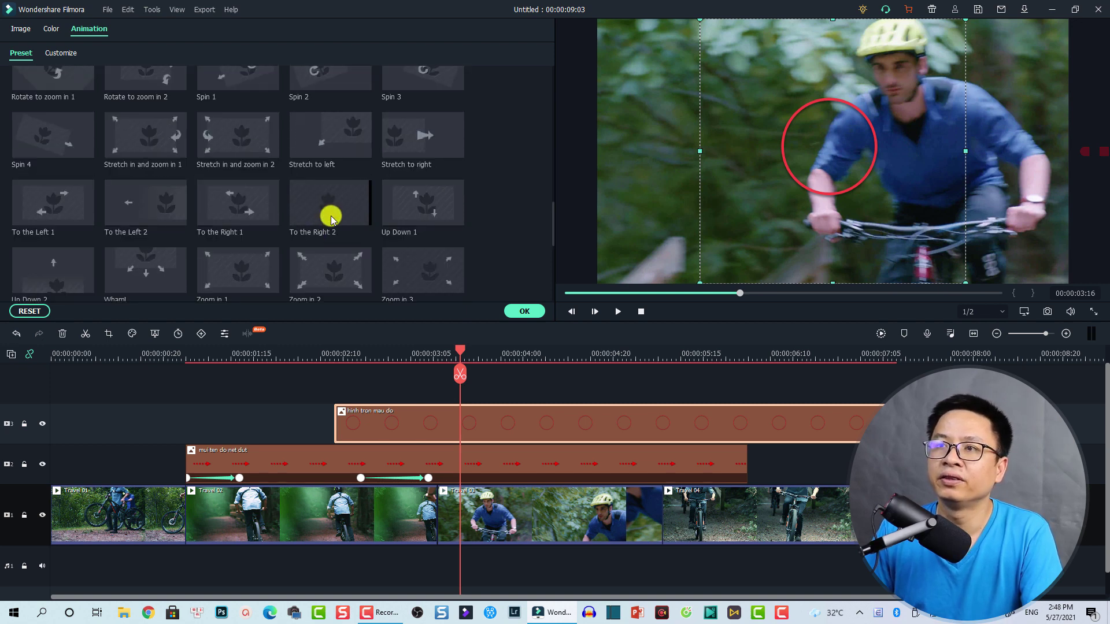
{"action": "scroll", "coordinate": [331, 219], "scroll_direction": "down", "scroll_amount": 5}
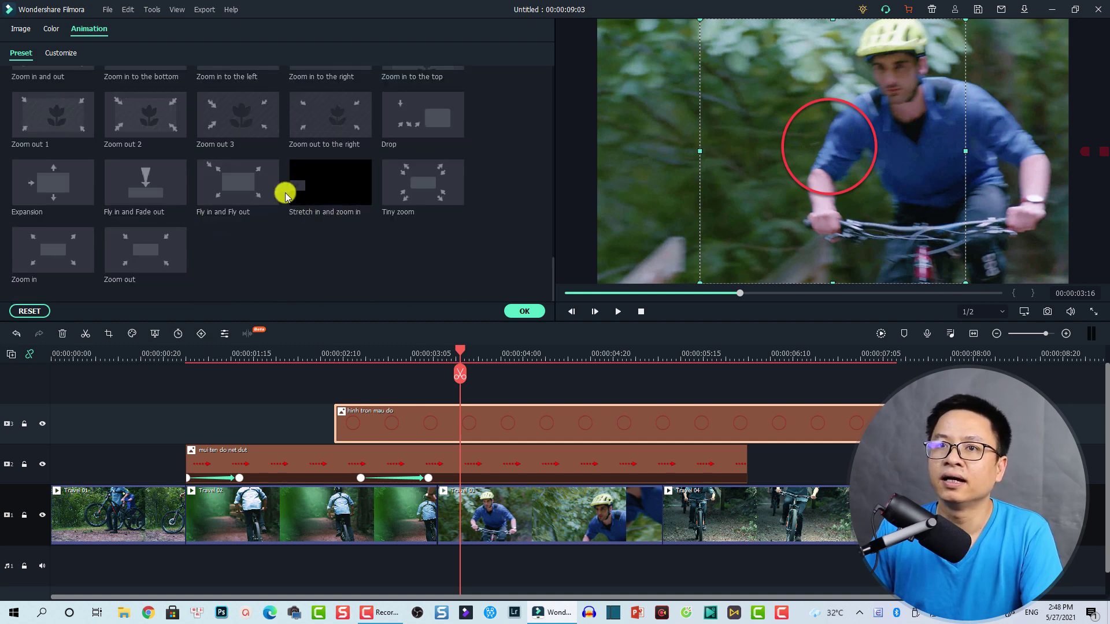
{"action": "double_click", "coordinate": [53, 187]}
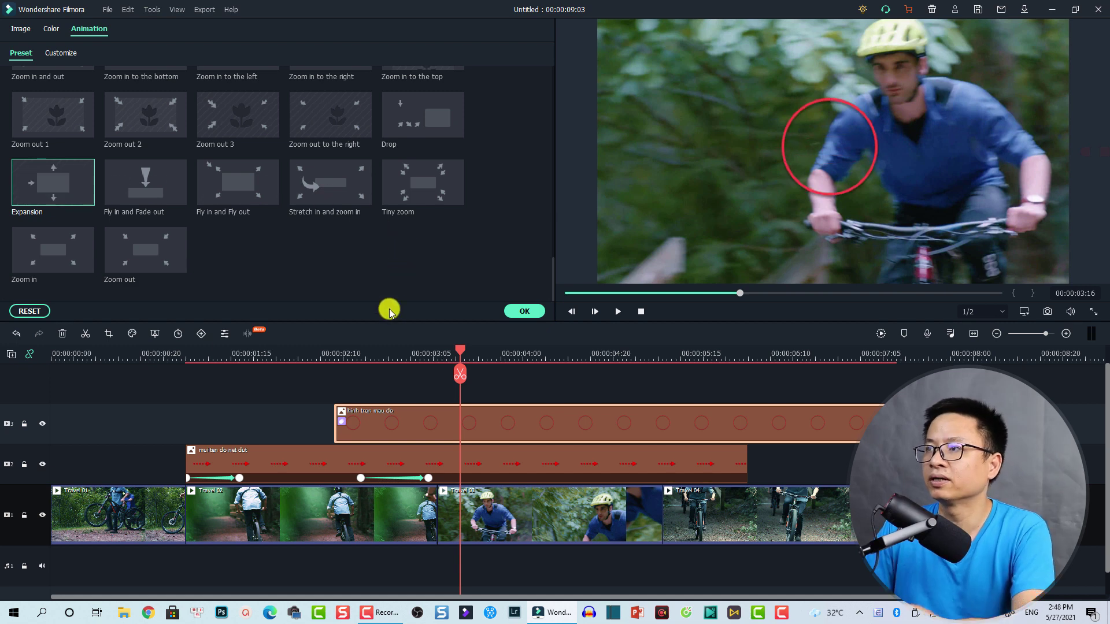
{"action": "left_click", "coordinate": [294, 358]}
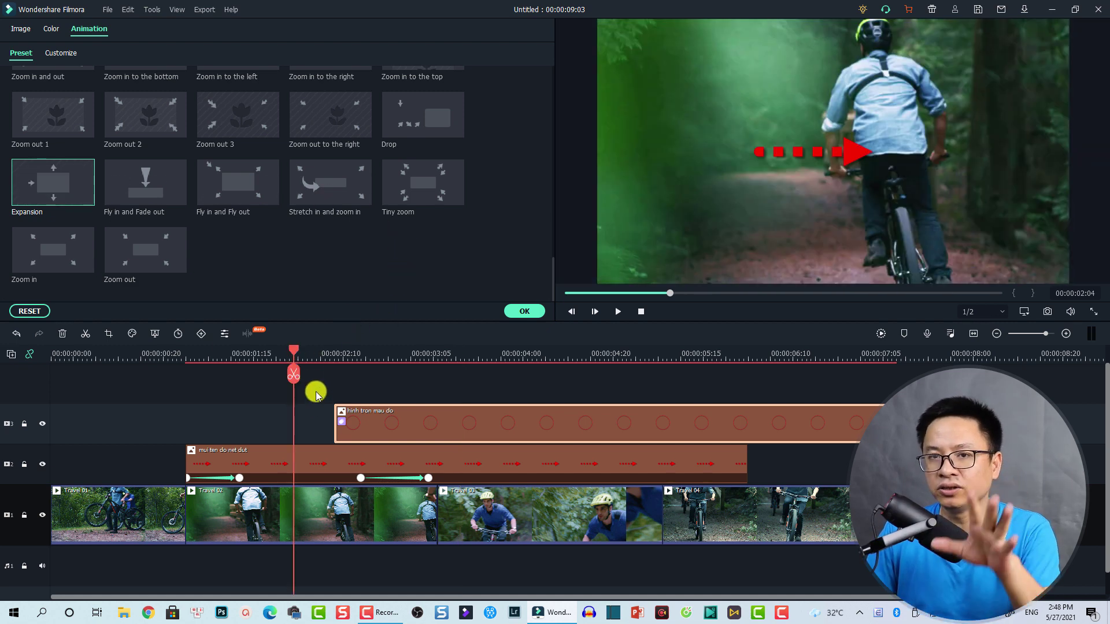
{"action": "key", "text": "space"}
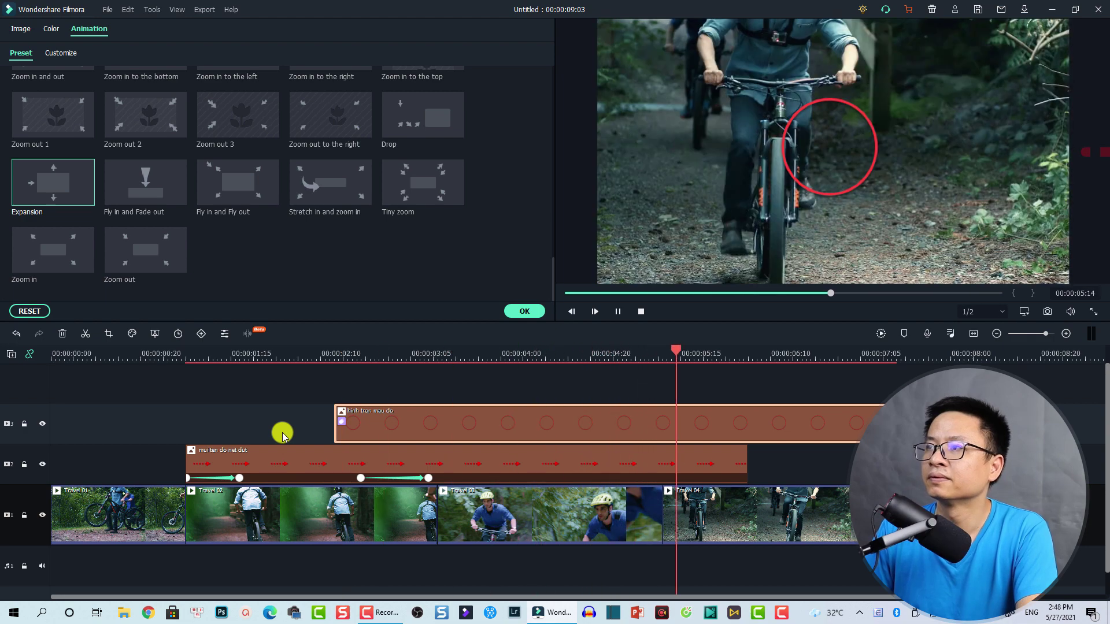
{"action": "key", "text": "space"}
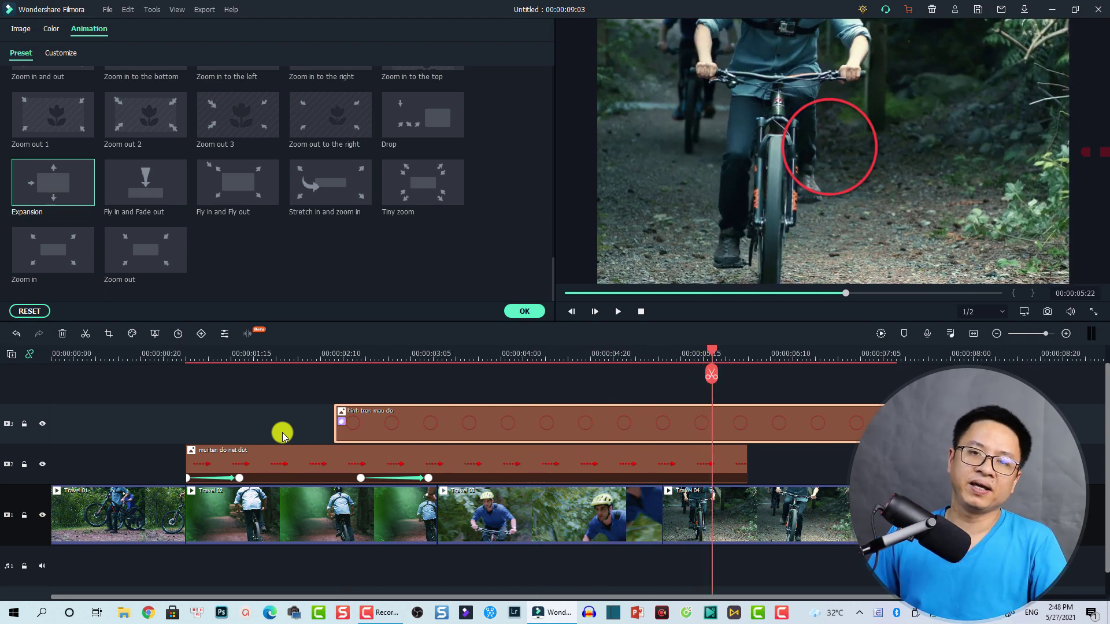